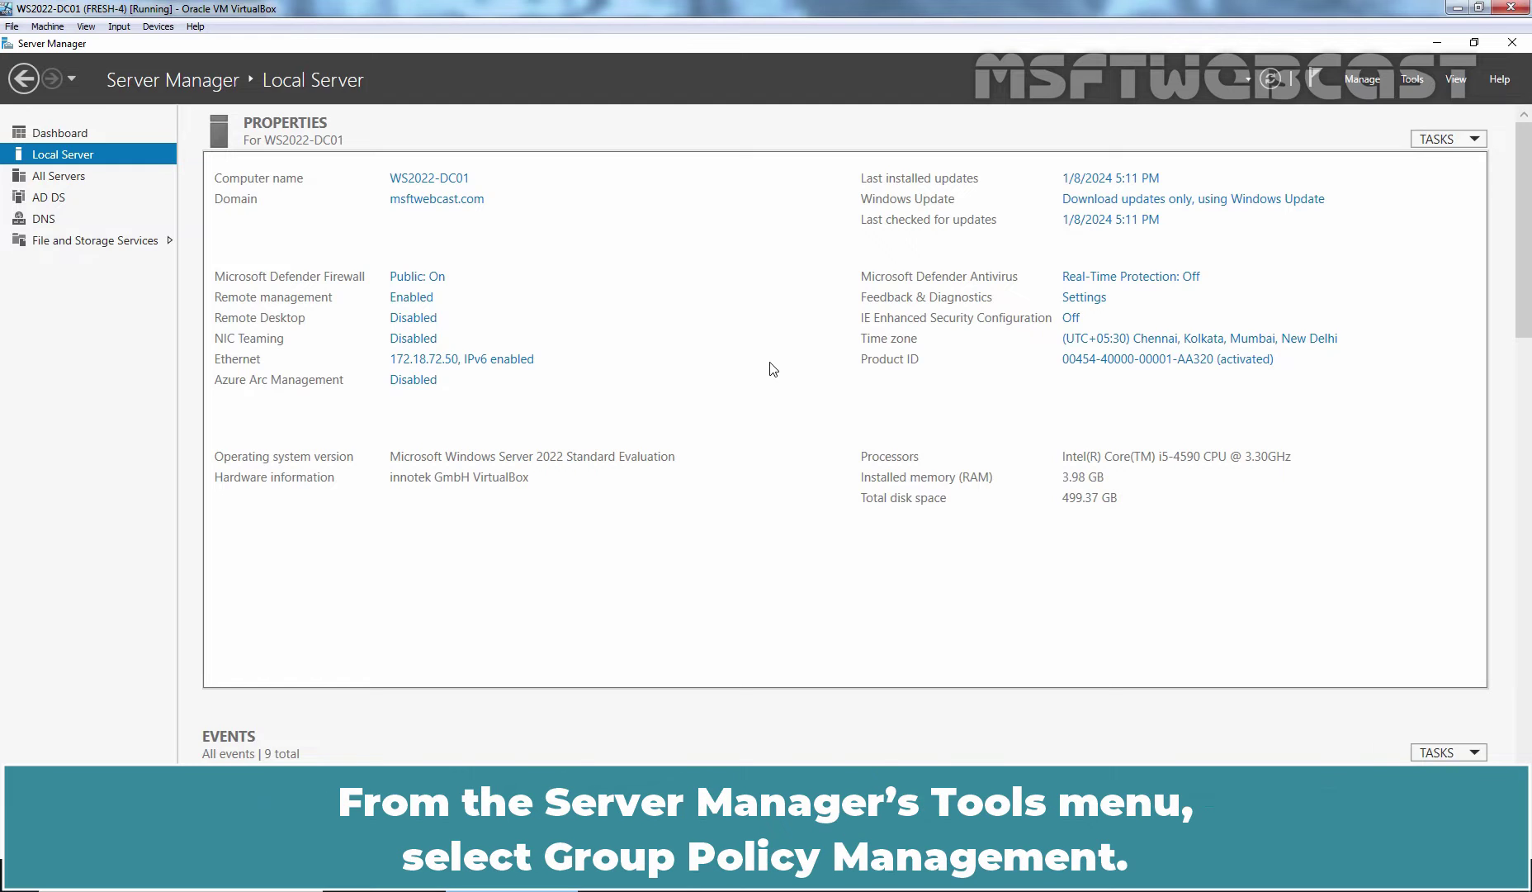
- Open Group Policy Management and start a backup of all GPOs in the Group Policy Objects container
{"action": "left_click", "coordinate": [1412, 79]}
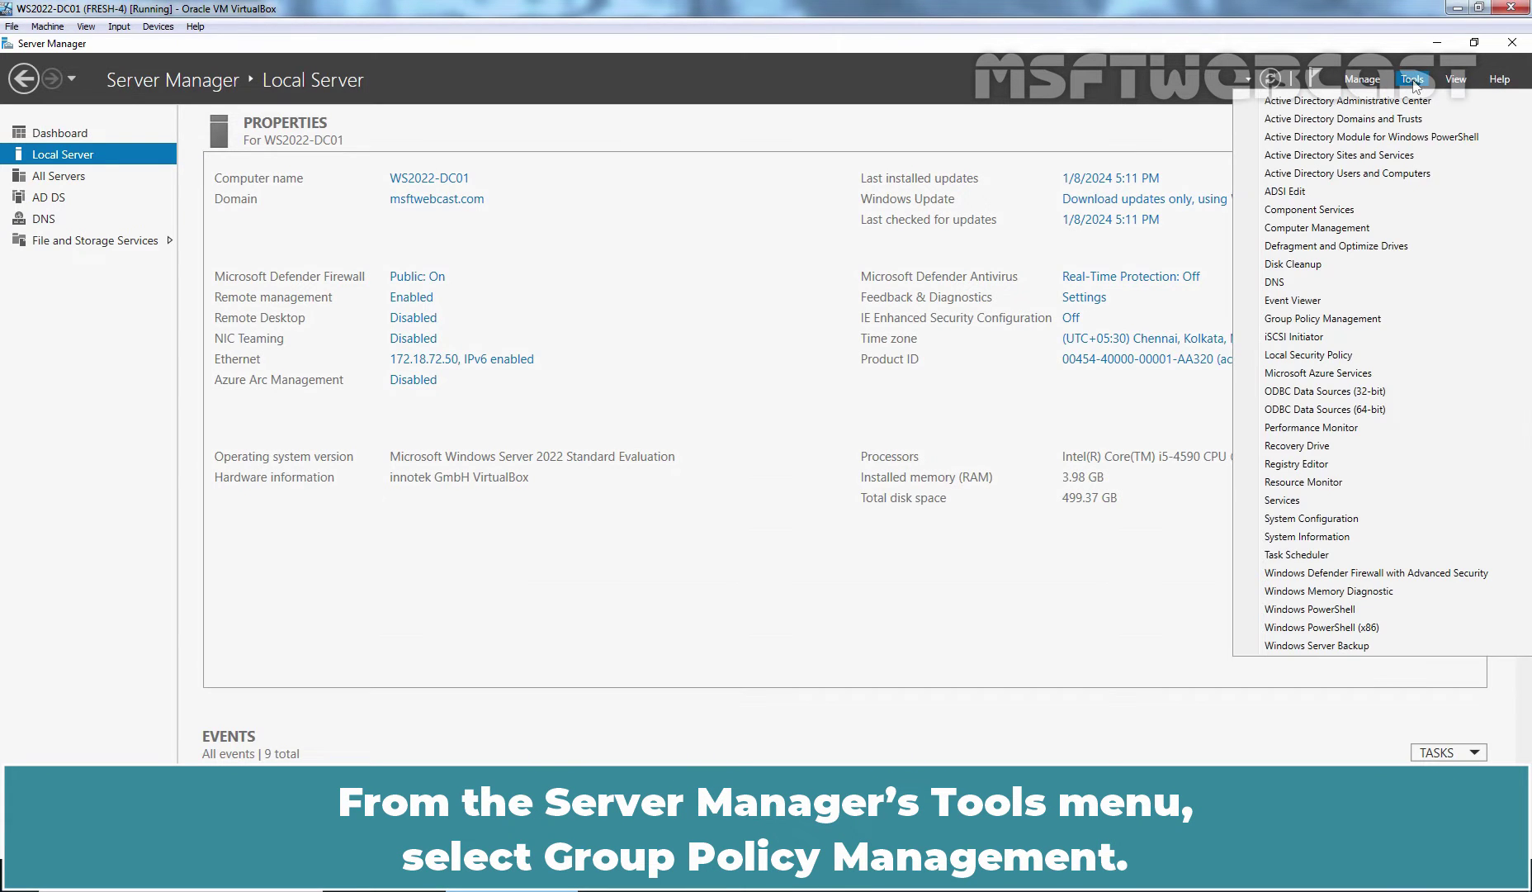
{"action": "left_click", "coordinate": [1357, 322]}
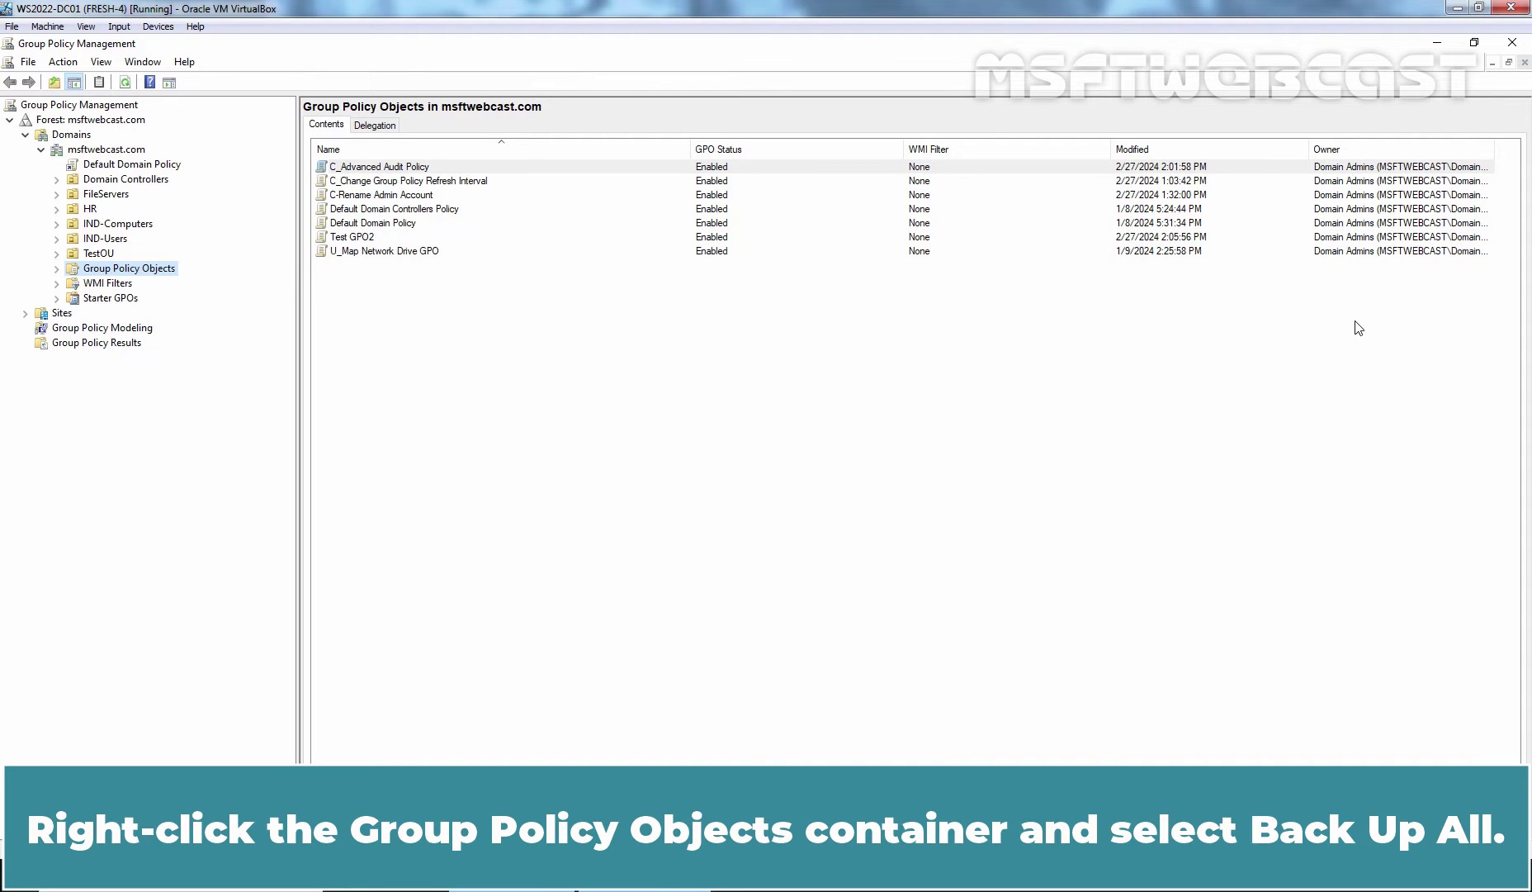
{"action": "double_click", "coordinate": [160, 269]}
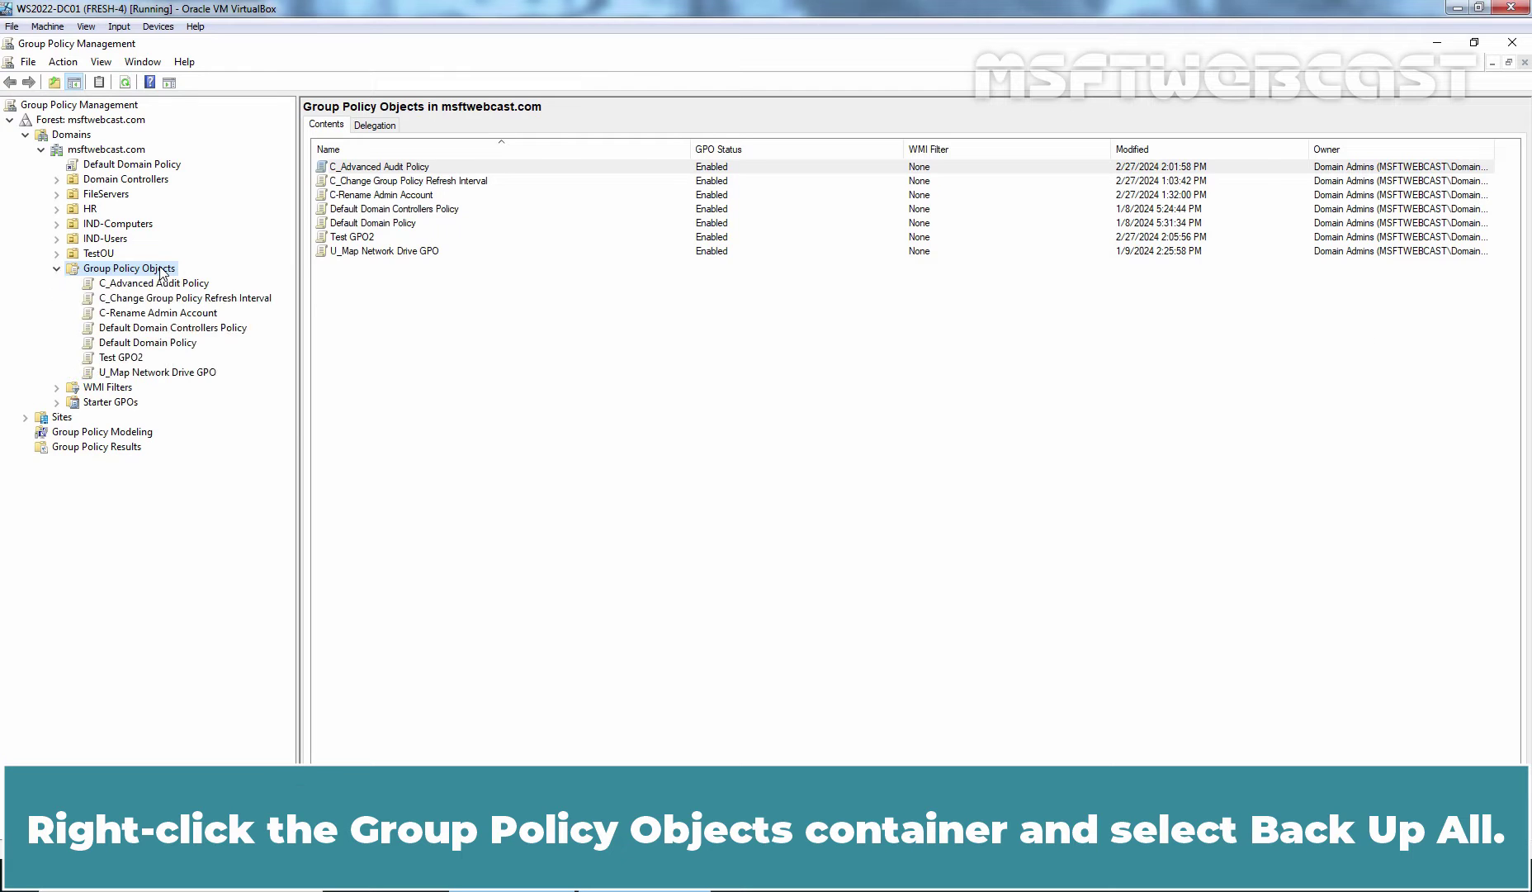
{"action": "right_click", "coordinate": [160, 272]}
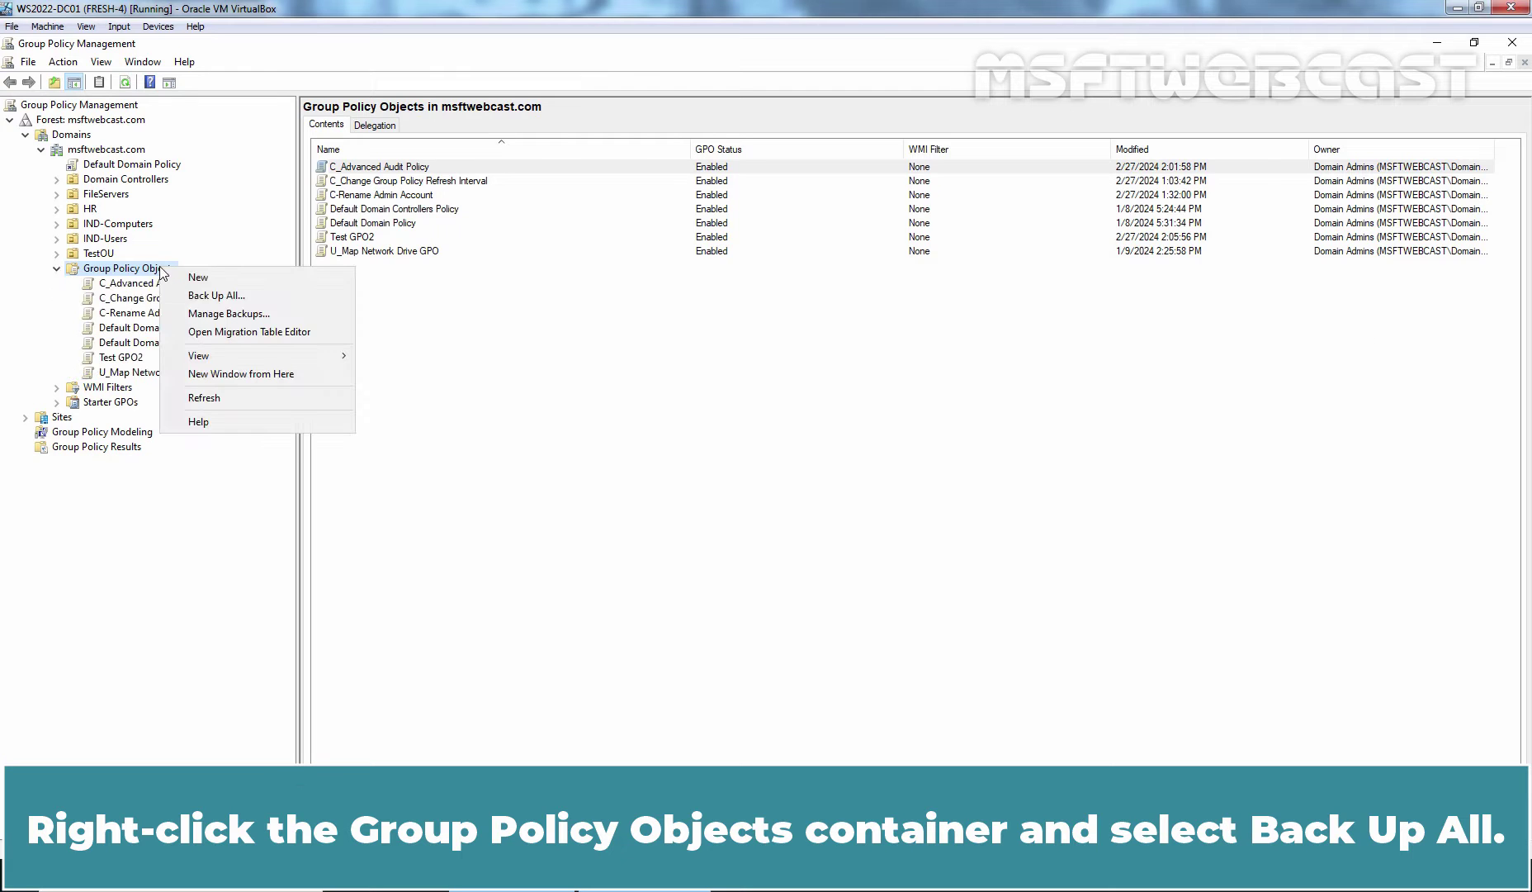
{"action": "left_click", "coordinate": [248, 299]}
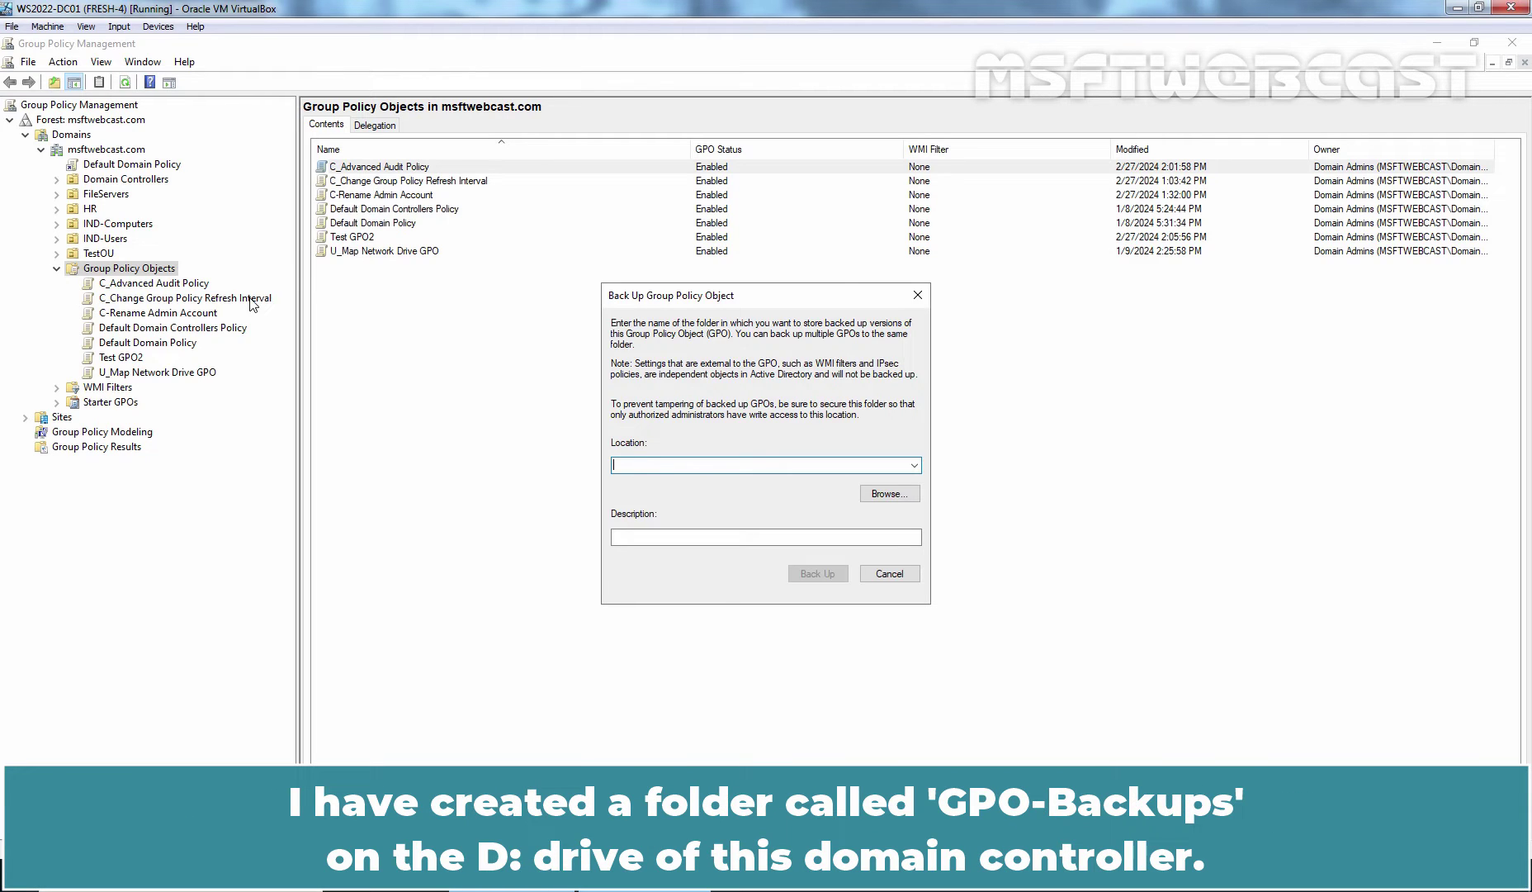
- Back up all the GPOs to D:\GPO-Backups with the description FullGPOBackup-27March2024
{"action": "type", "text": "D:\\GPO-Backups"}
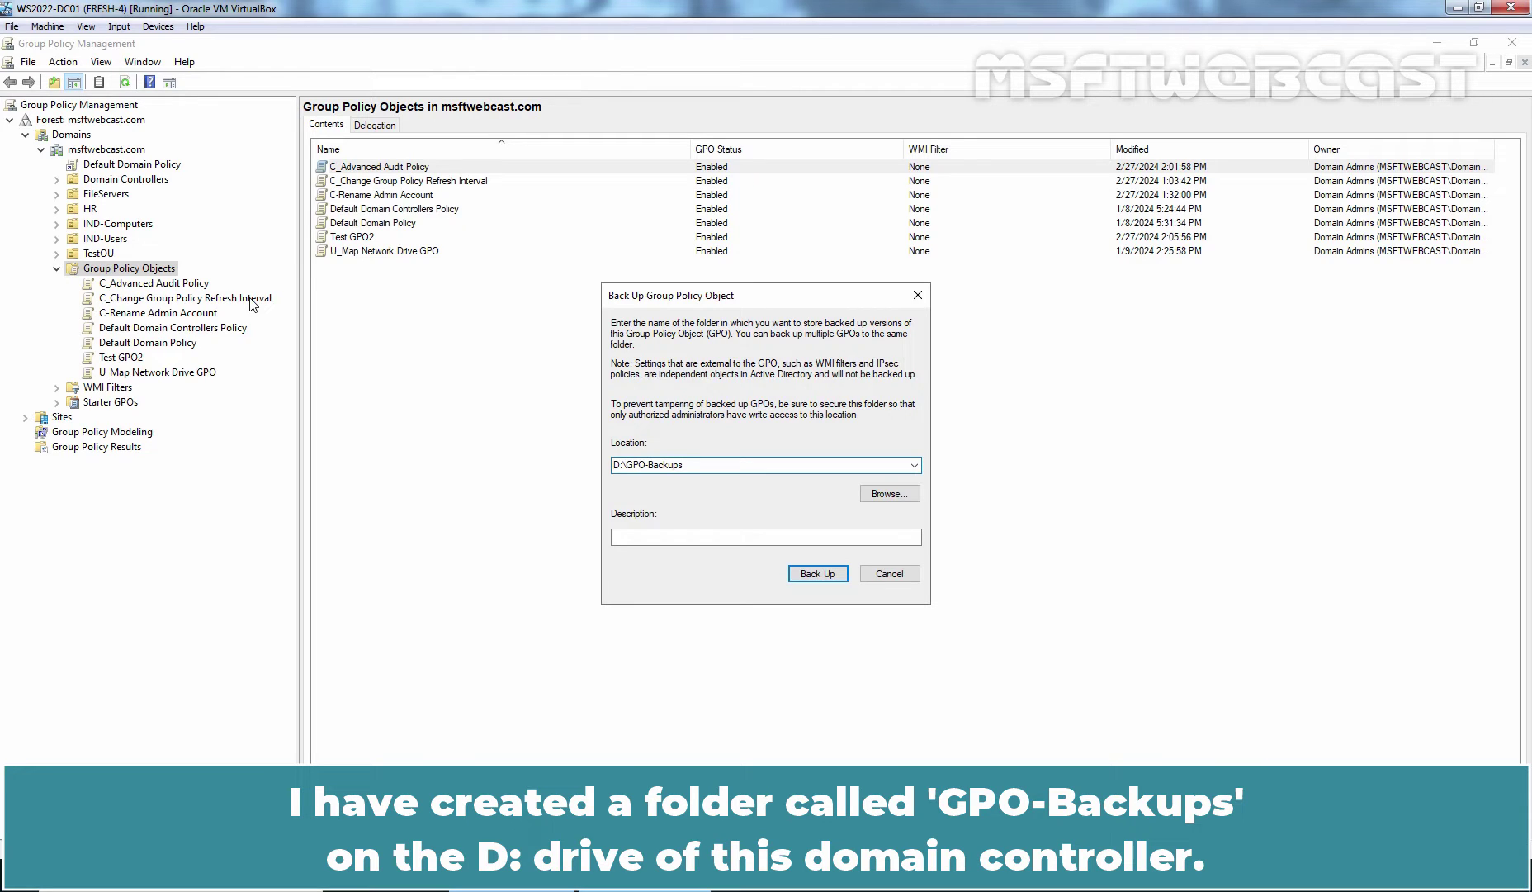
{"action": "left_click", "coordinate": [638, 538]}
{"action": "type", "text": "FullGPOBackup-27March20"}
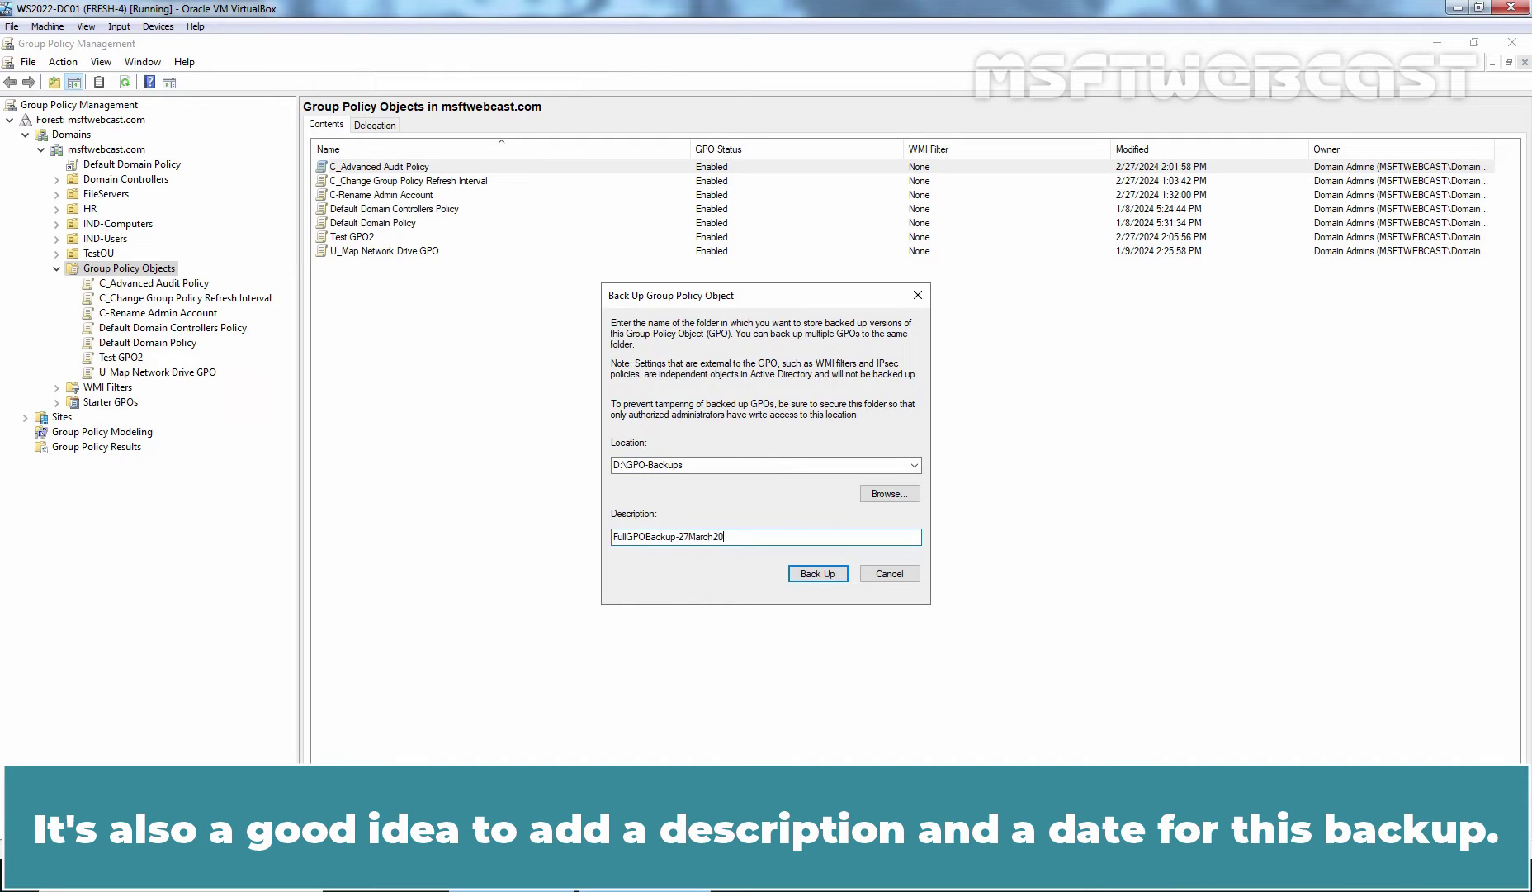
{"action": "type", "text": "24"}
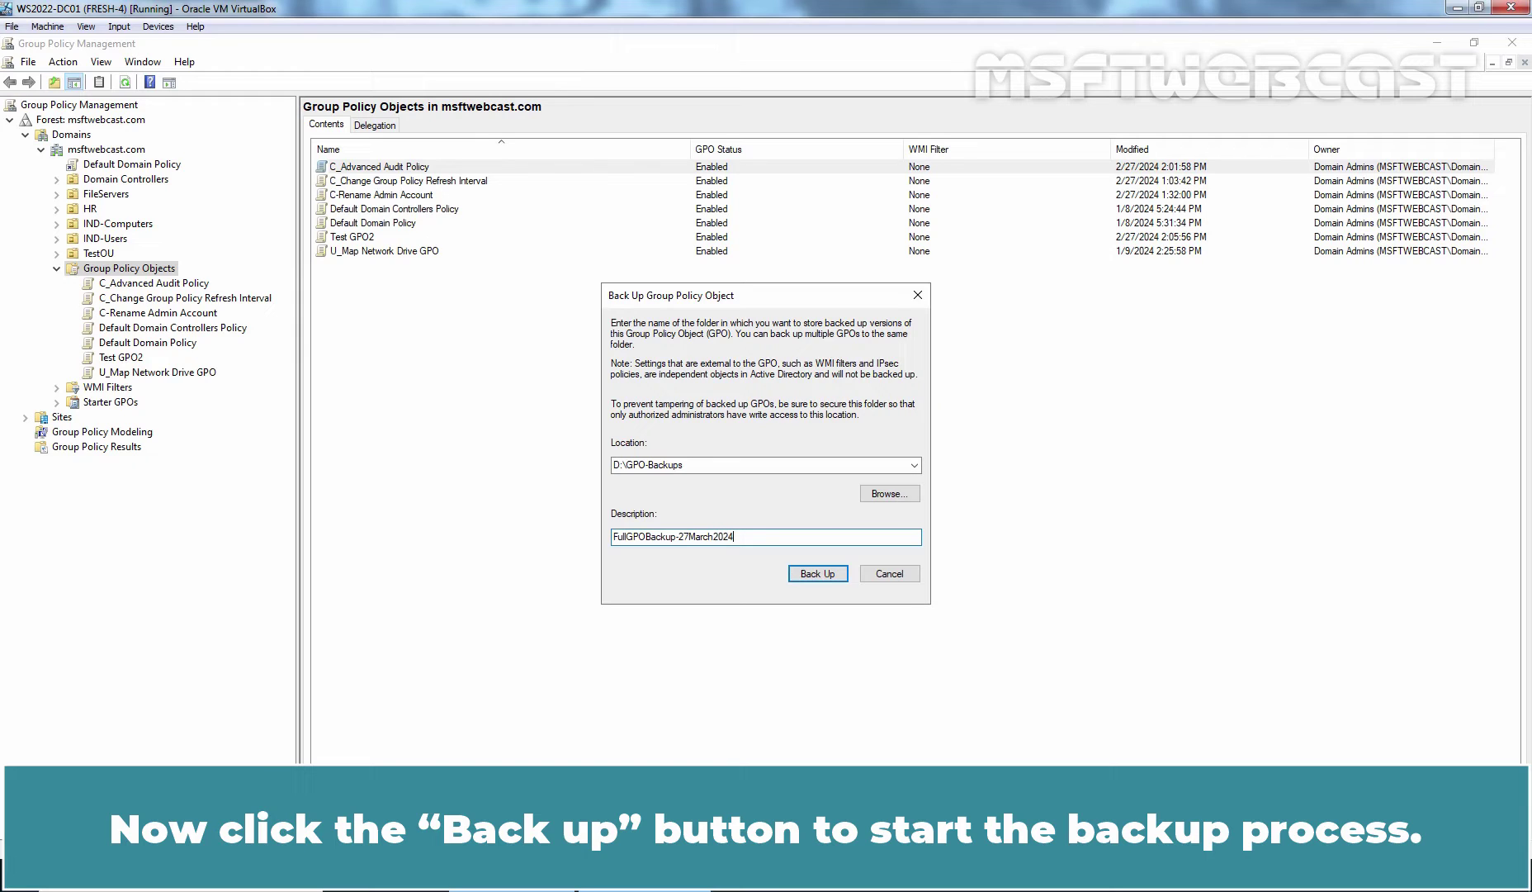
{"action": "left_click", "coordinate": [816, 574]}
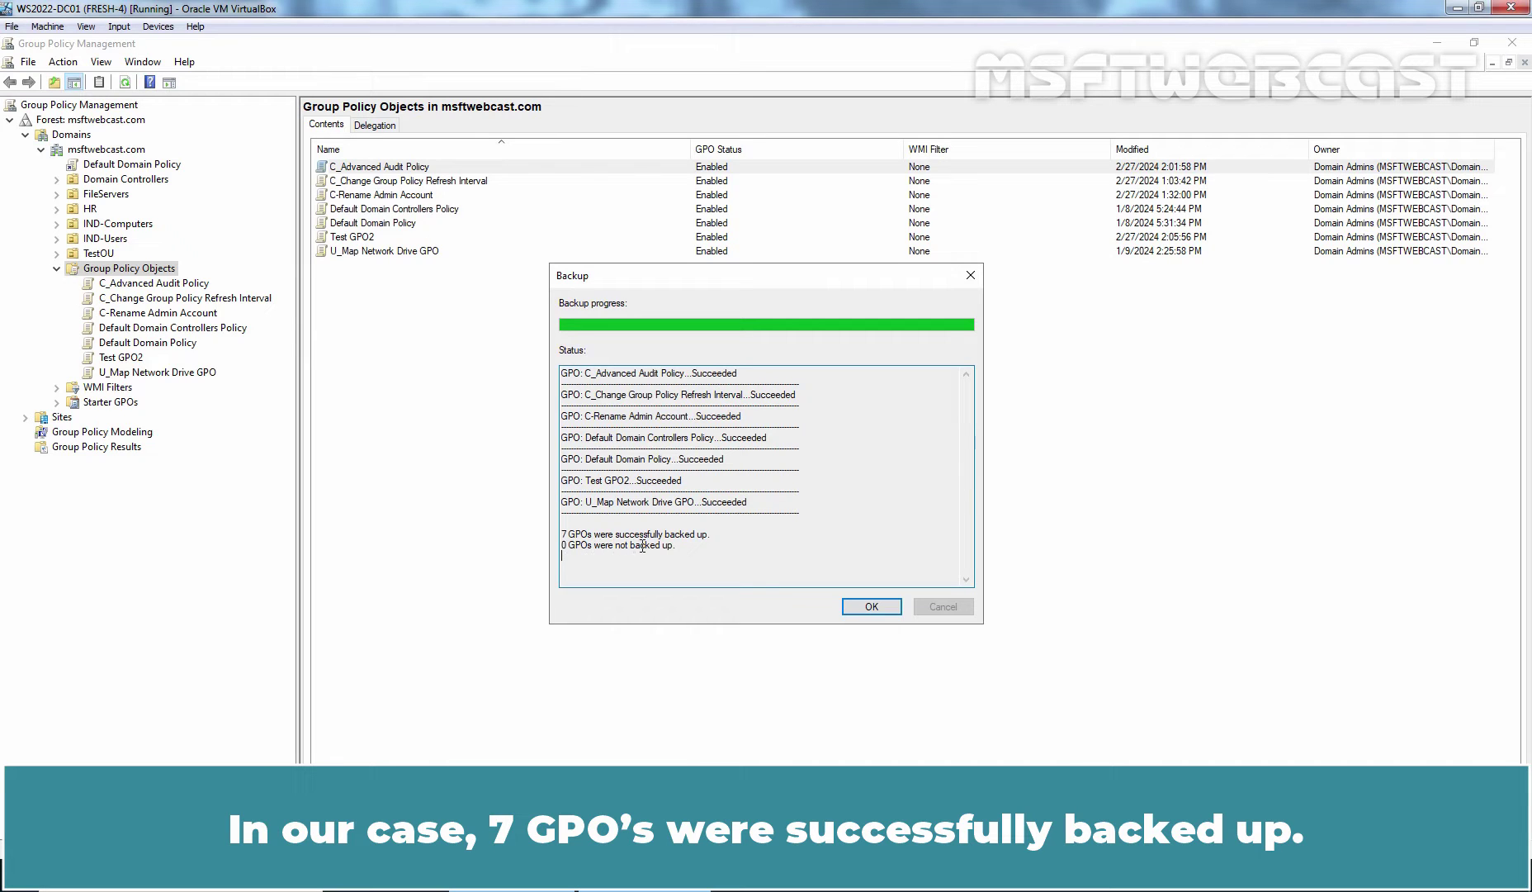
{"action": "left_click", "coordinate": [873, 608]}
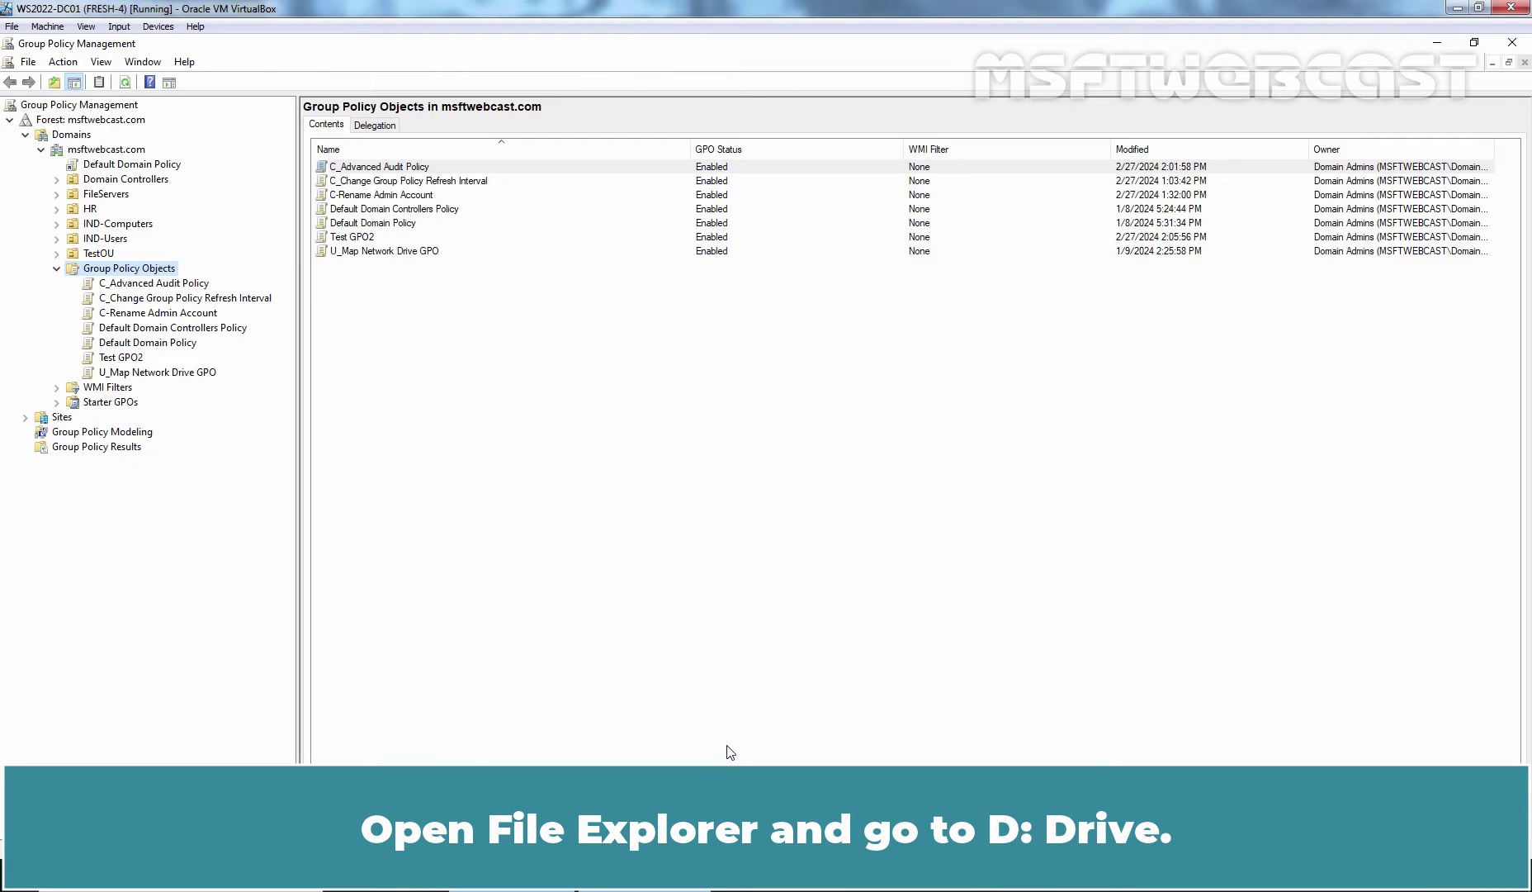
- Switch to File Explorer, examine the backup folders in D:\GPO-Backups, and return to Group Policy Management
{"action": "left_click", "coordinate": [718, 877]}
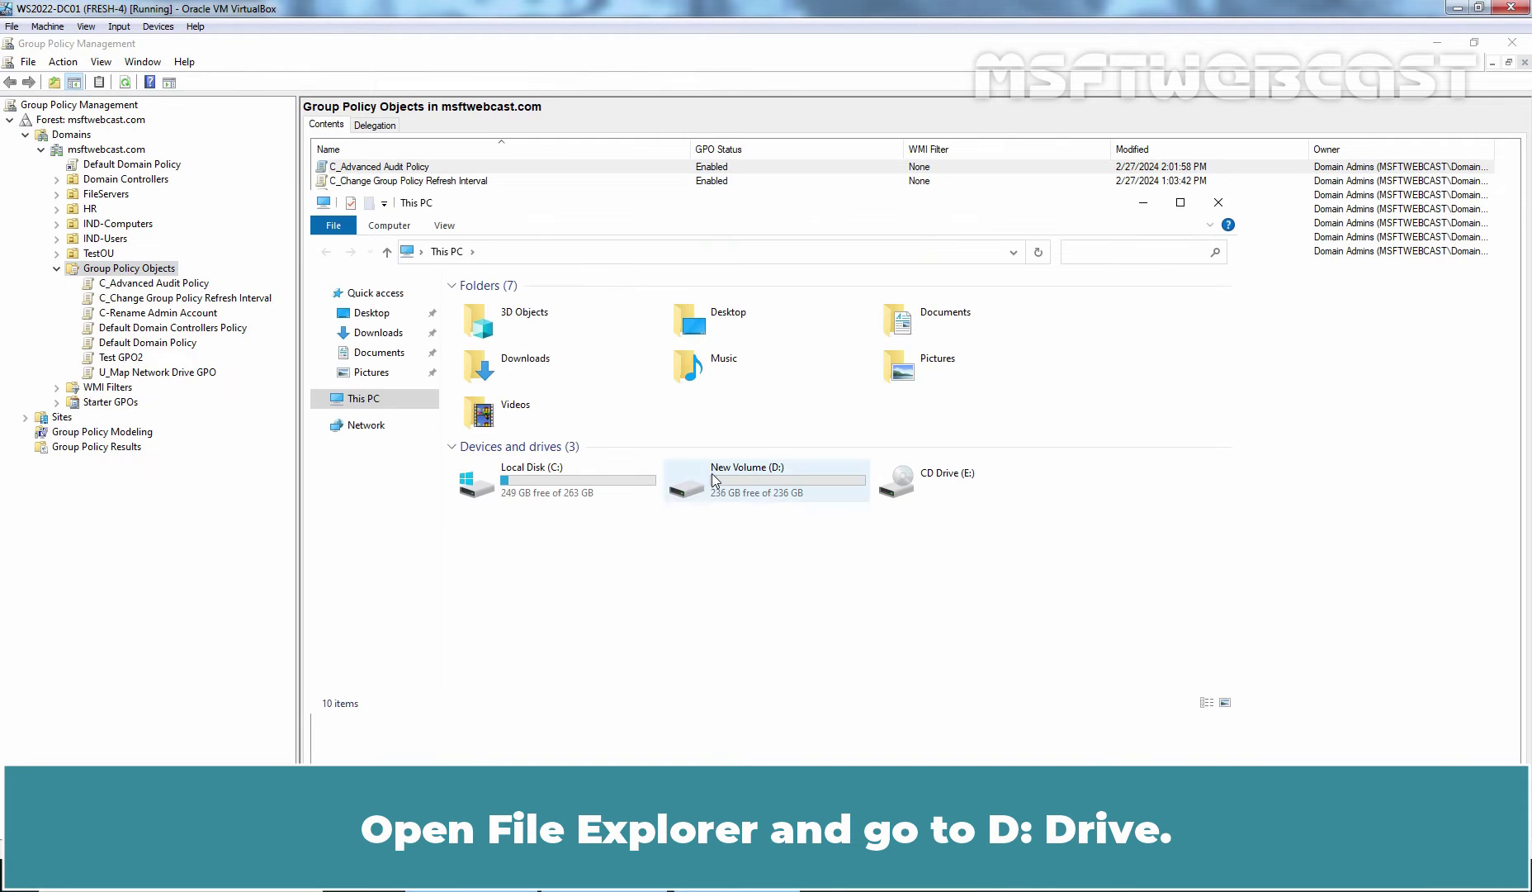
{"action": "double_click", "coordinate": [715, 480]}
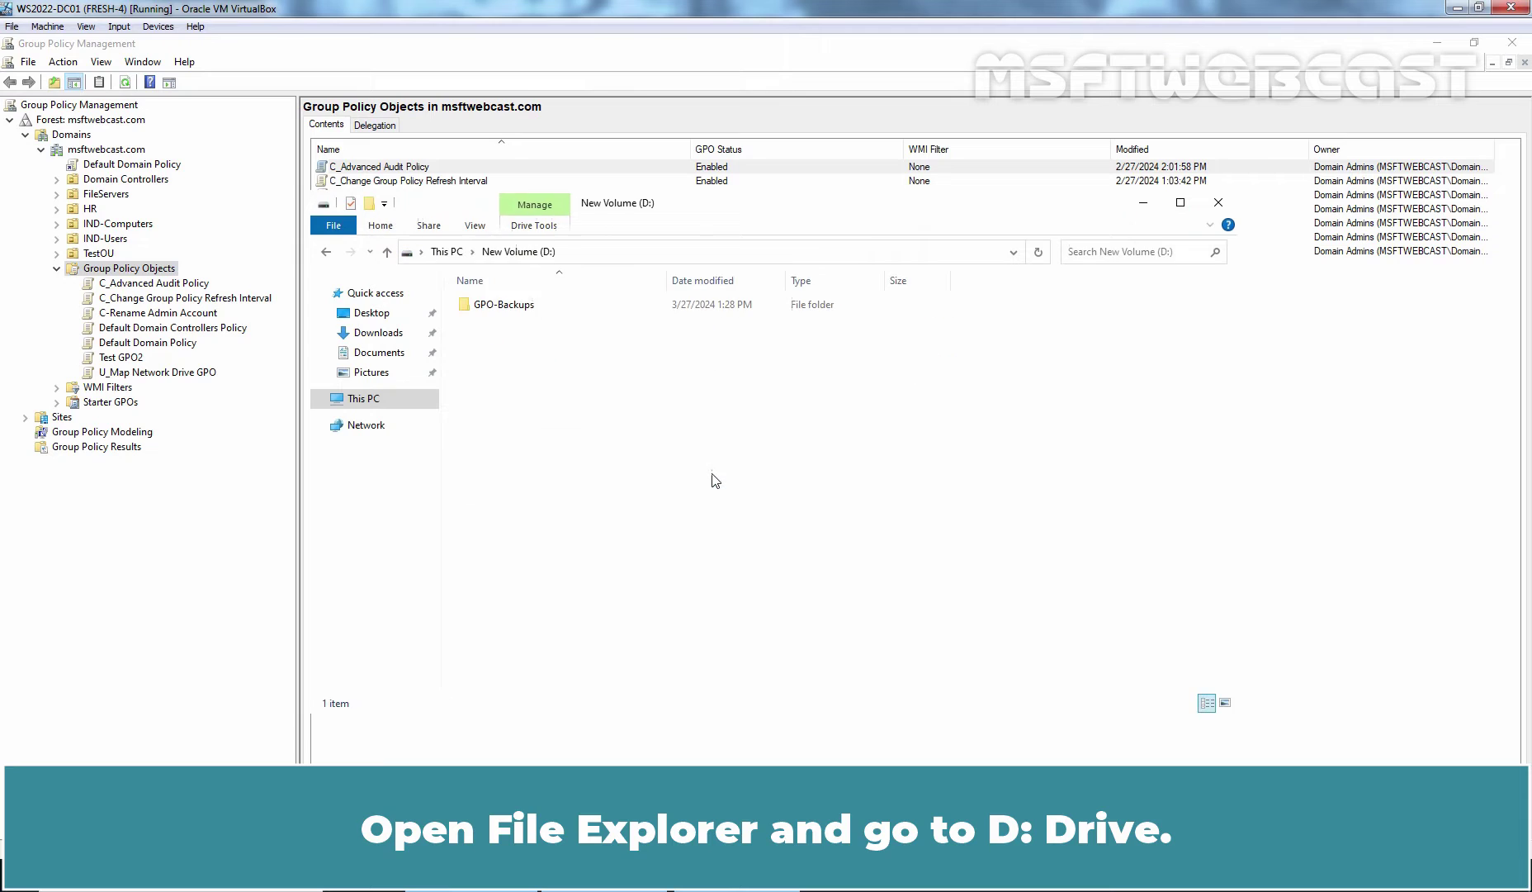
{"action": "double_click", "coordinate": [520, 306]}
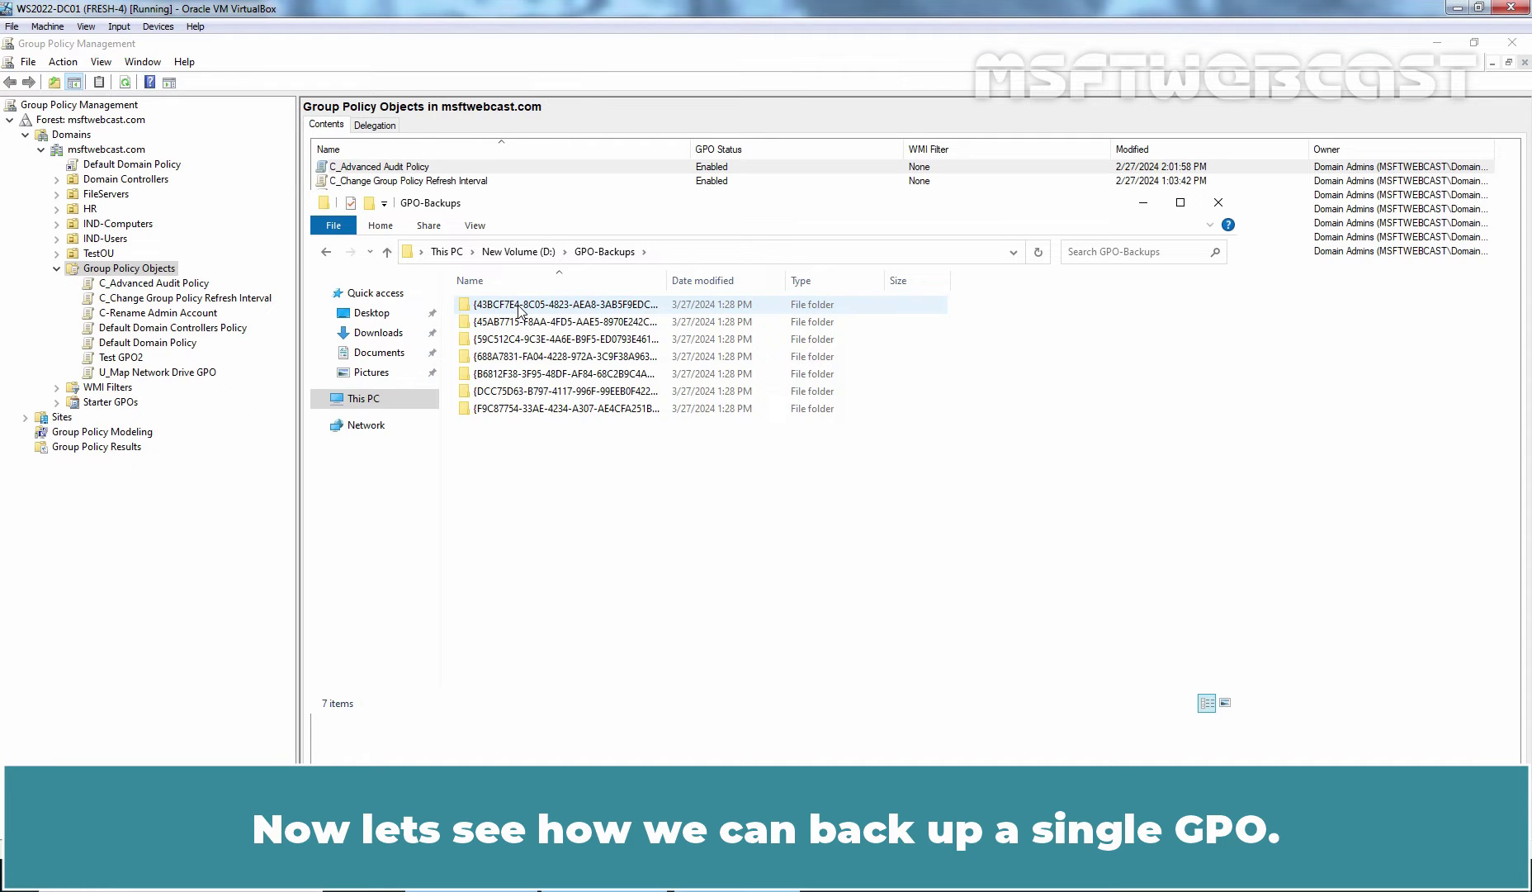
{"action": "left_click", "coordinate": [190, 517]}
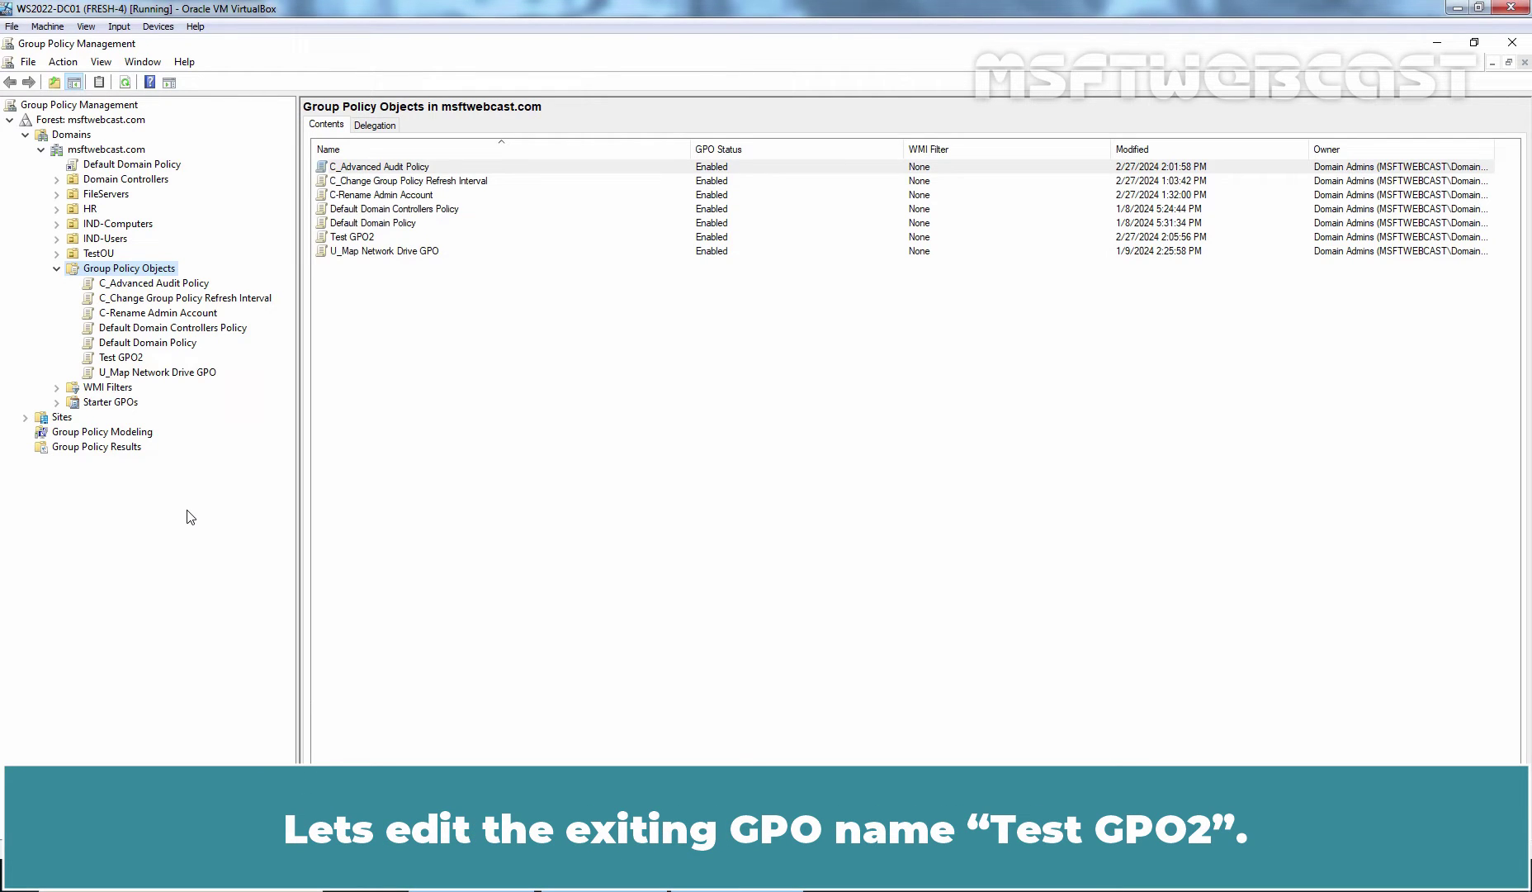
- Open Test GPO2 for editing and maximize the Group Policy Management Editor window
{"action": "left_click", "coordinate": [136, 359]}
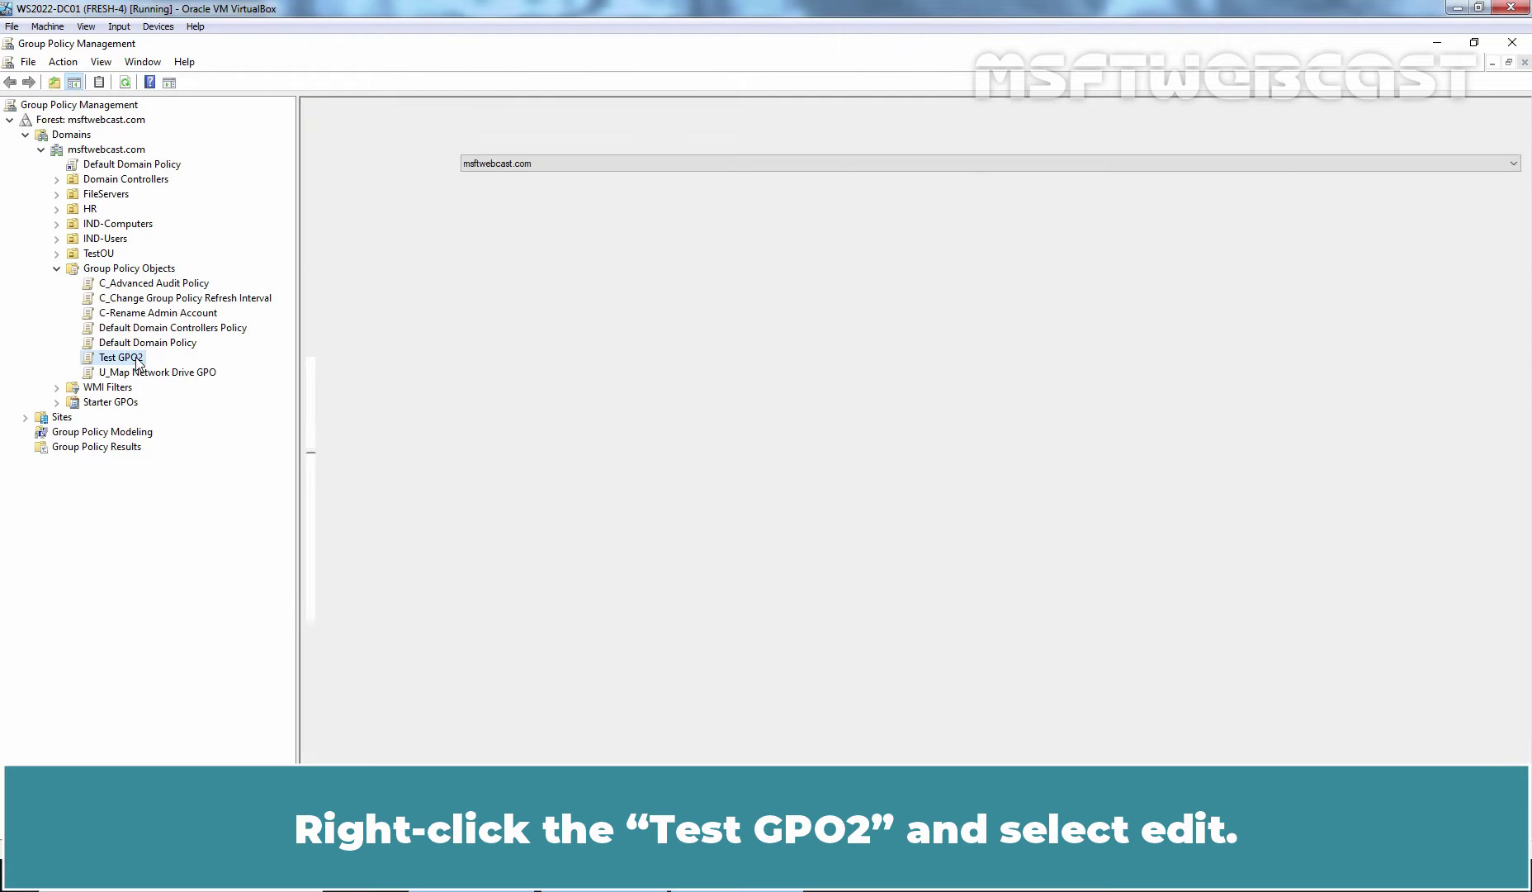
{"action": "right_click", "coordinate": [136, 360]}
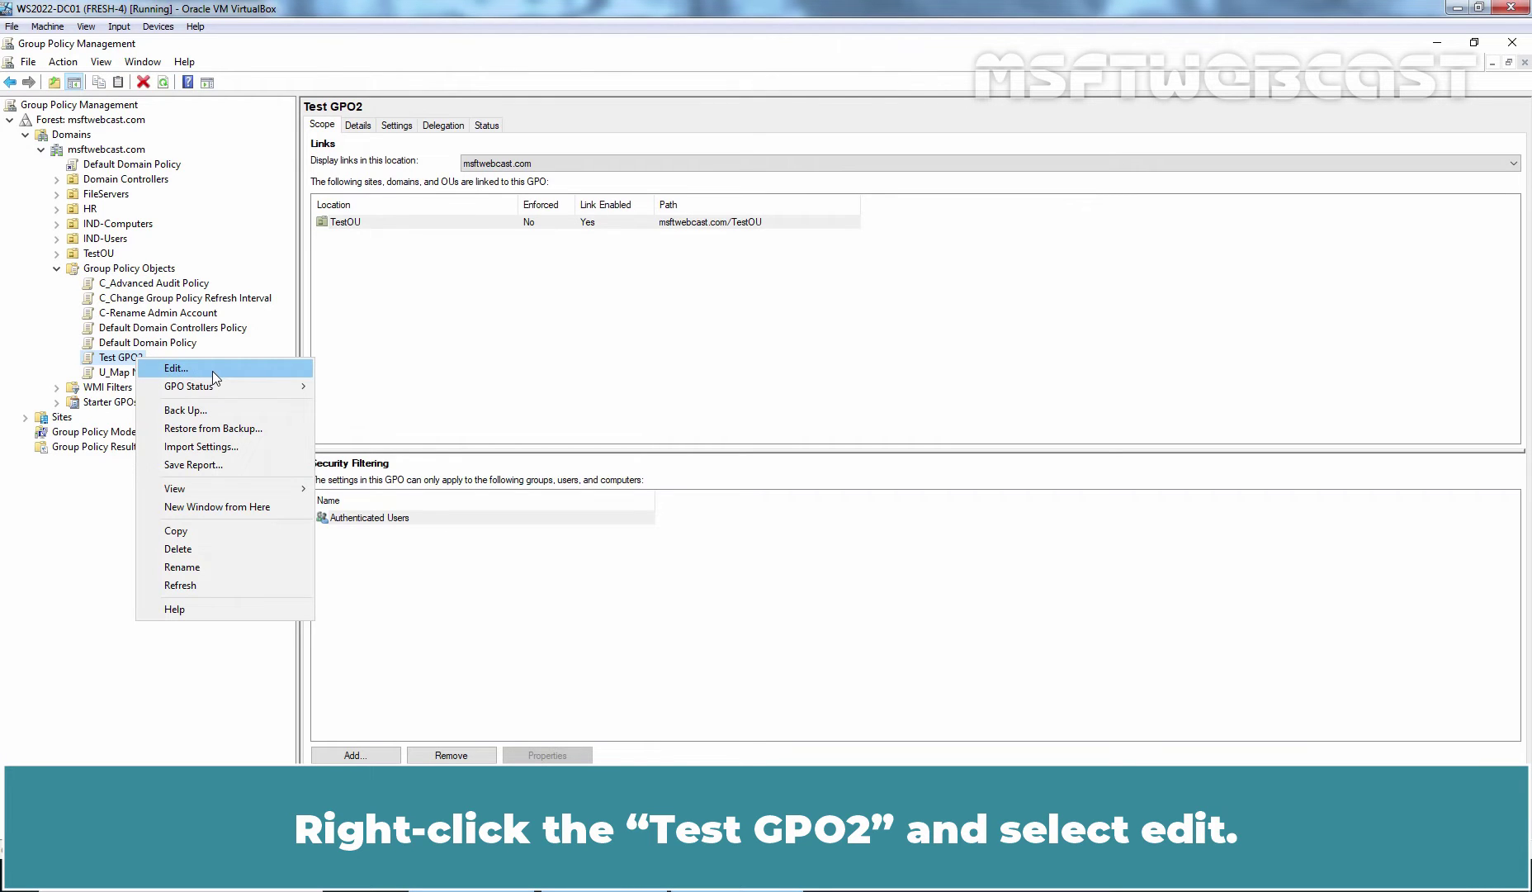
{"action": "left_click", "coordinate": [212, 370]}
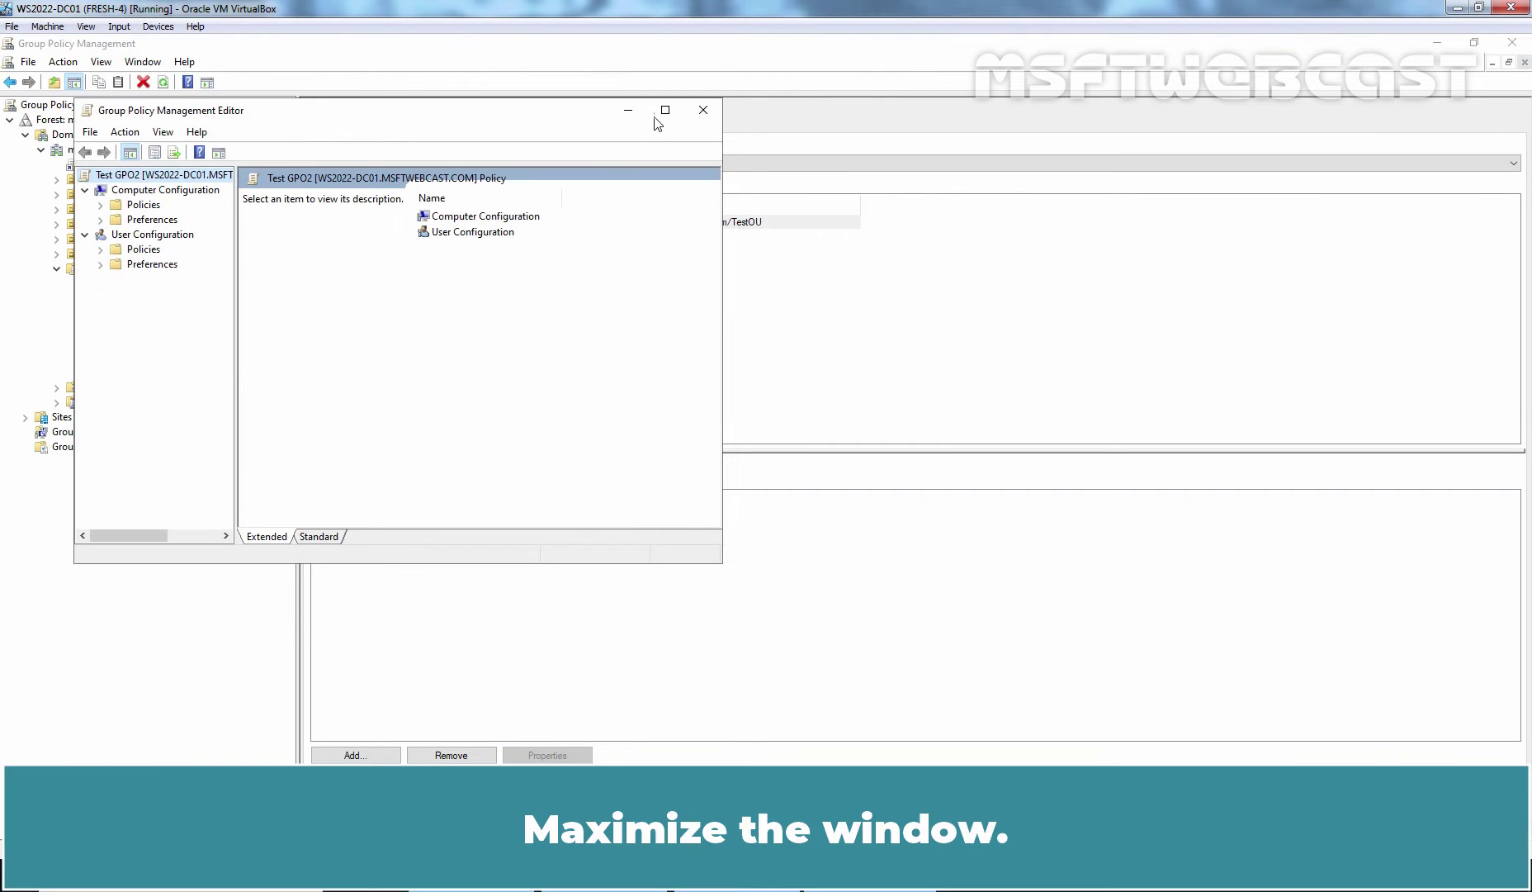
{"action": "left_click", "coordinate": [665, 112]}
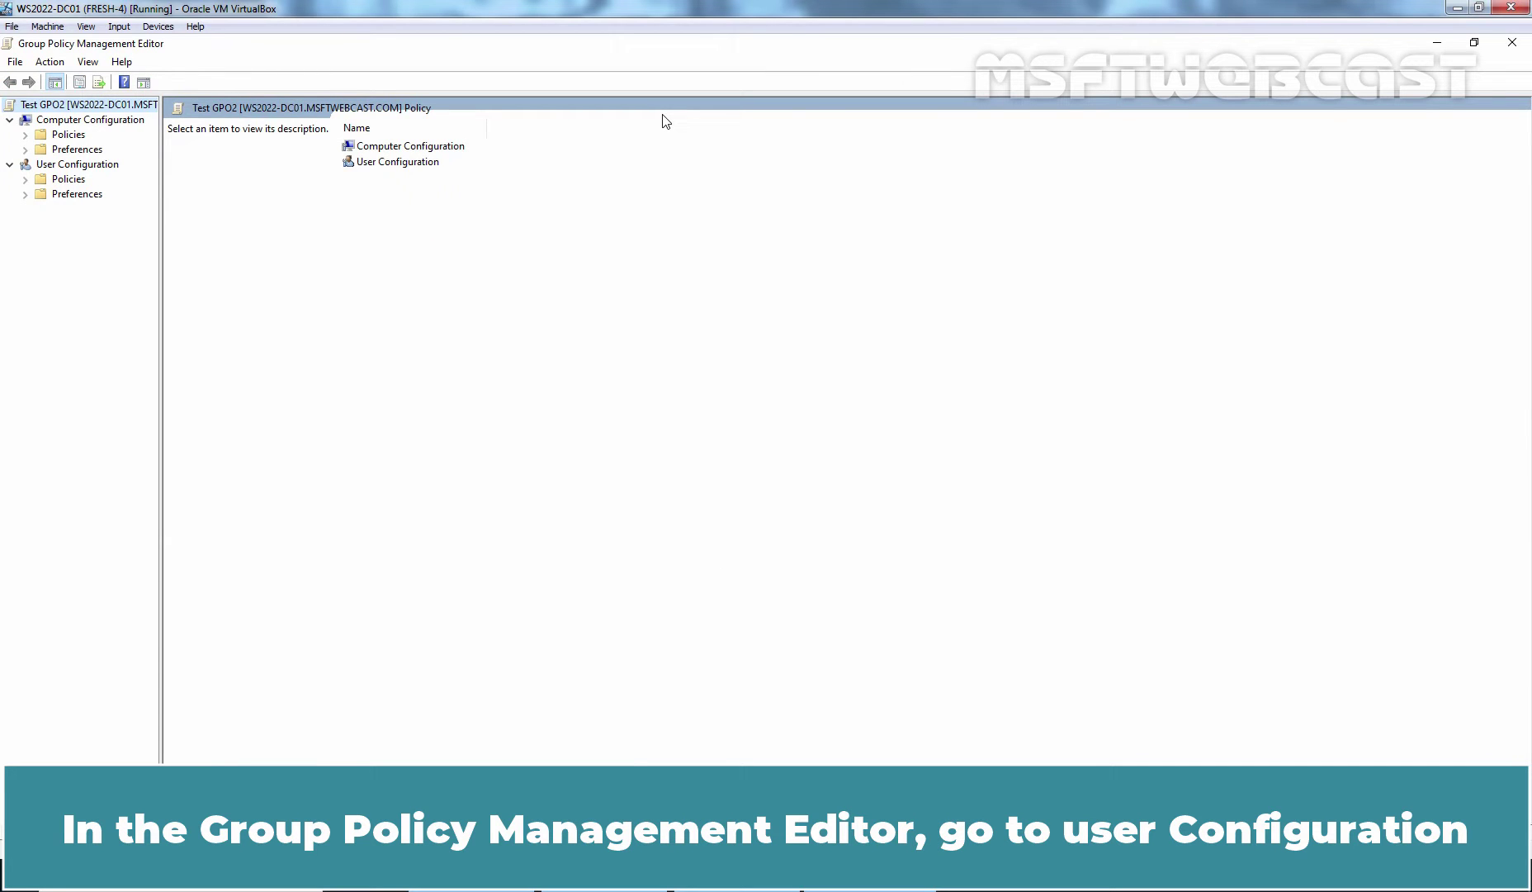
- Show the Start Menu and Taskbar settings in the Administrative Templates of the User Configuration policies
{"action": "left_click", "coordinate": [80, 165]}
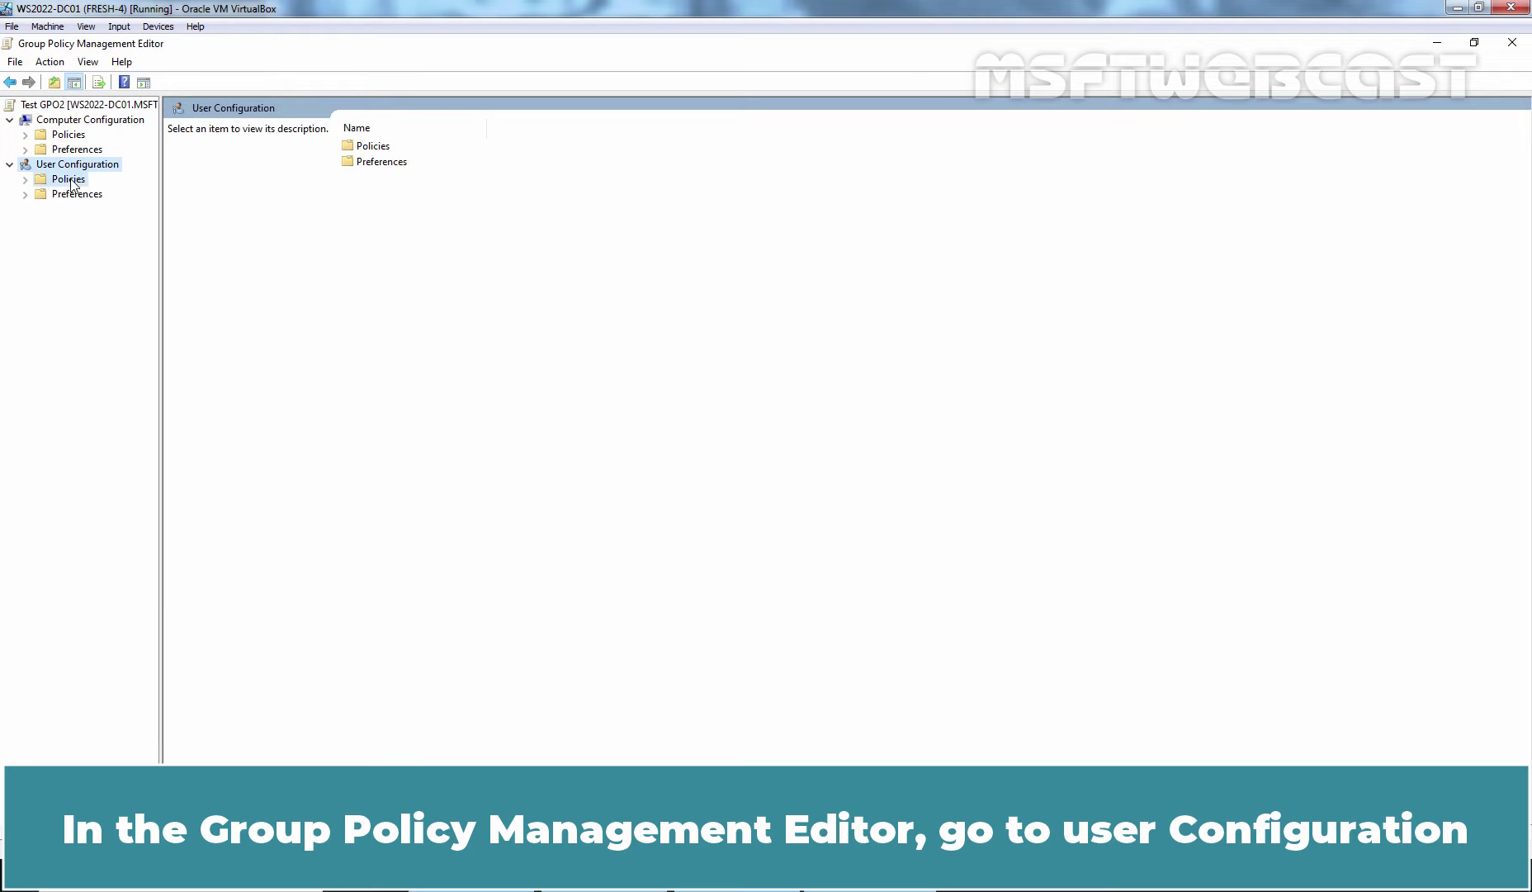
{"action": "double_click", "coordinate": [70, 179]}
{"action": "left_click", "coordinate": [130, 226]}
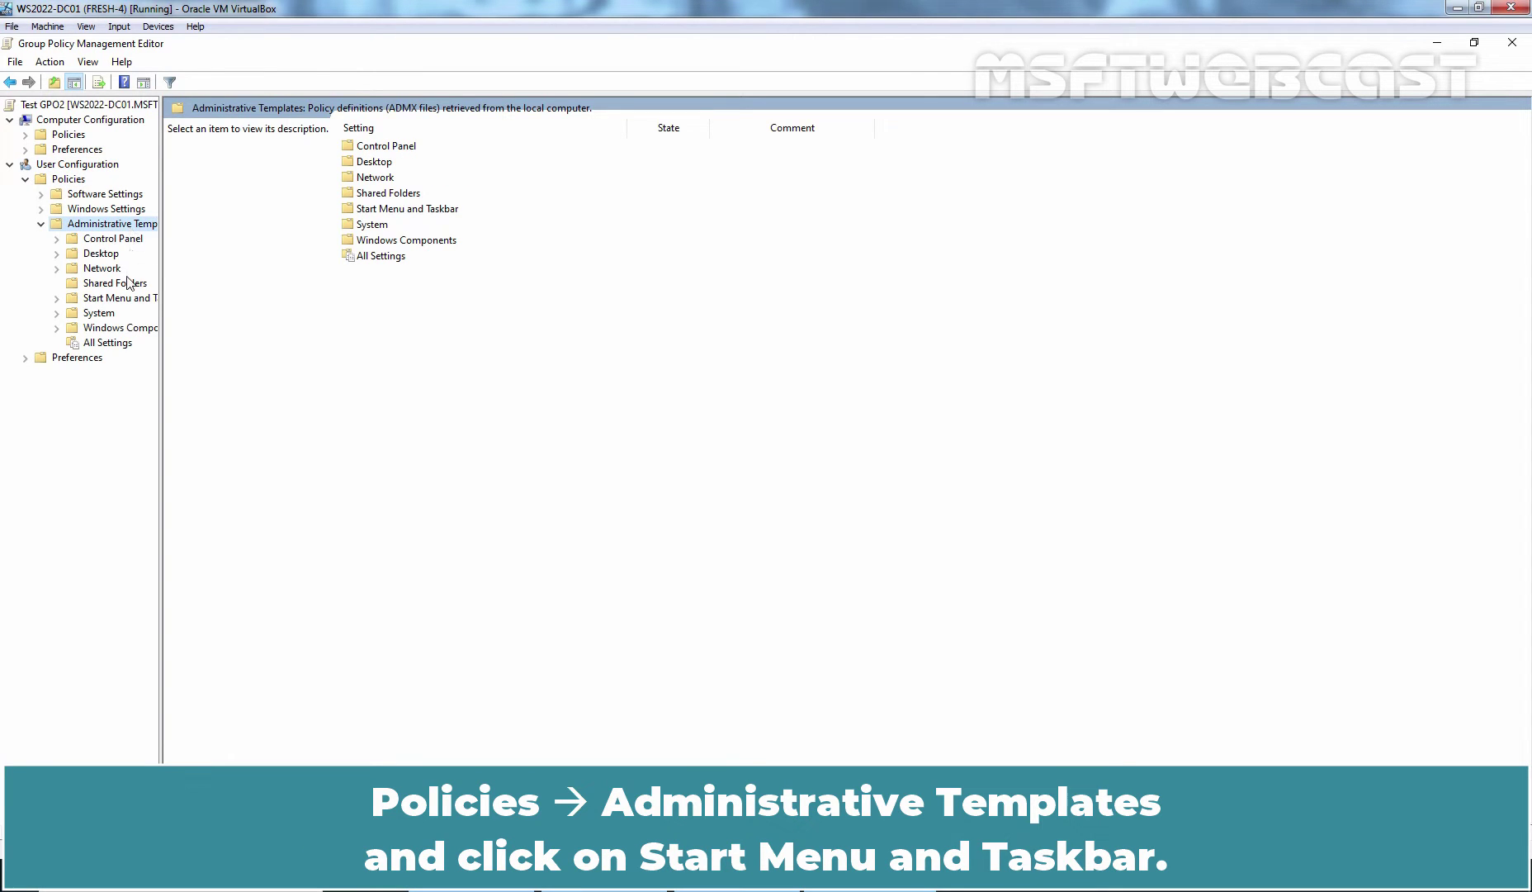
{"action": "left_click", "coordinate": [120, 299]}
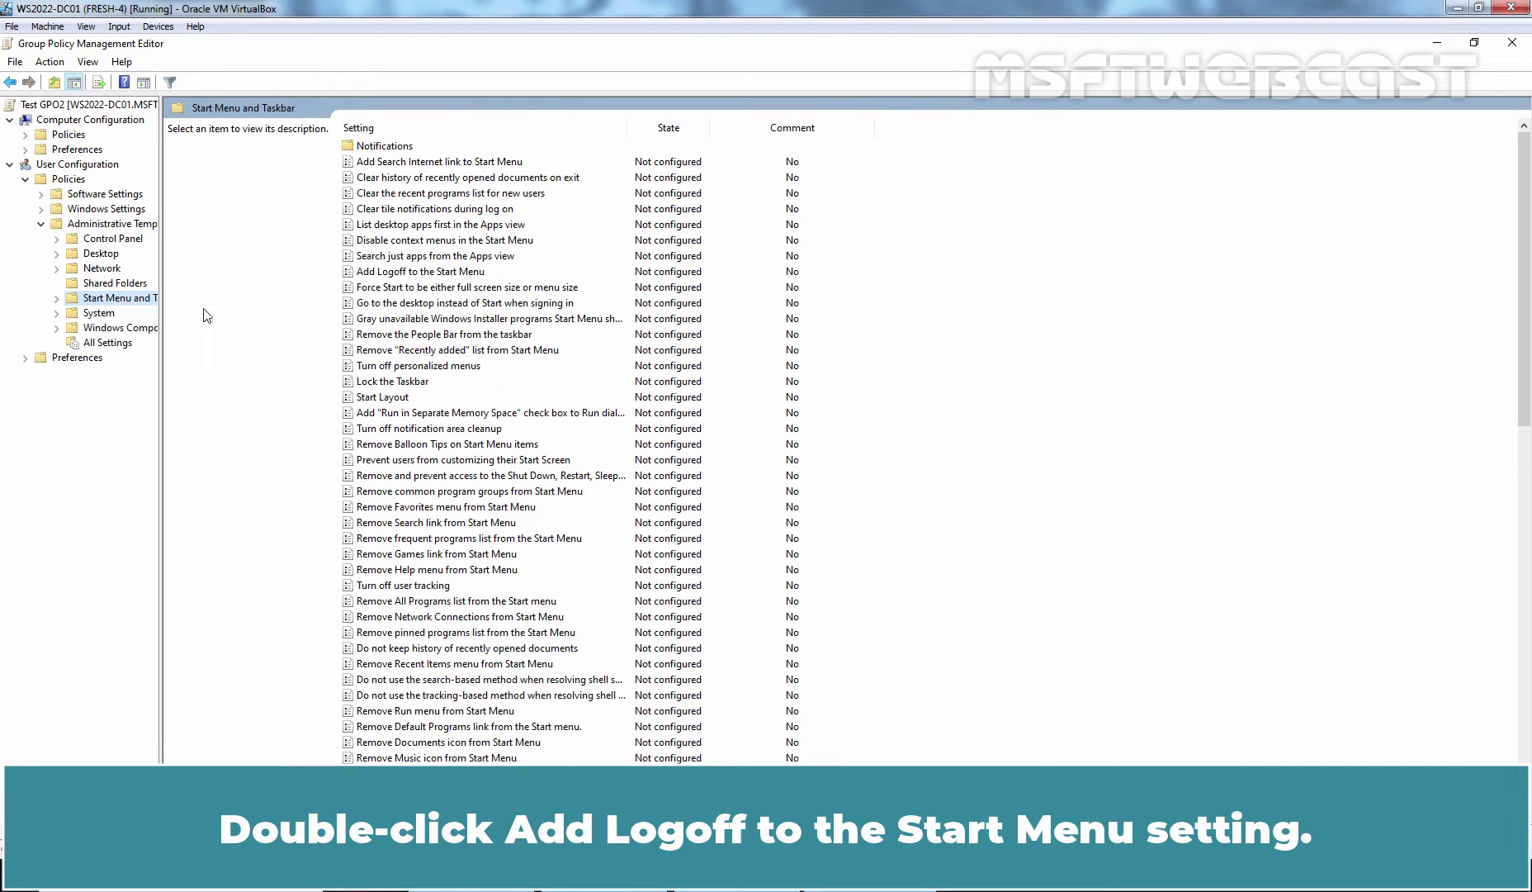
- Enable the Add Logoff to the Start Menu setting and close the Group Policy Management Editor
{"action": "double_click", "coordinate": [447, 275]}
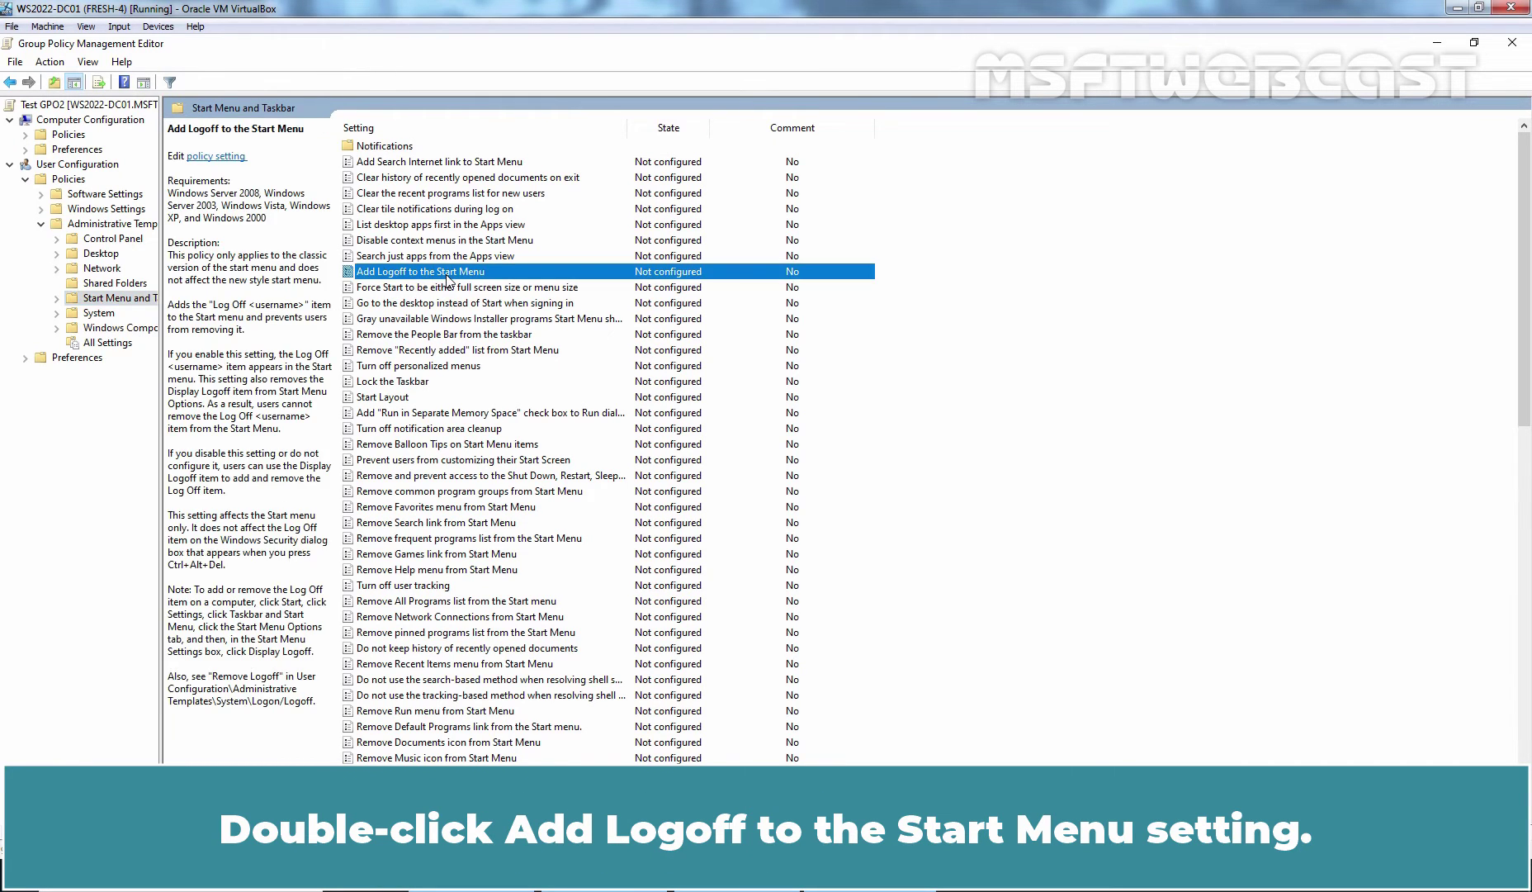
{"action": "left_click", "coordinate": [244, 332]}
{"action": "left_click", "coordinate": [716, 732]}
{"action": "left_click", "coordinate": [591, 735]}
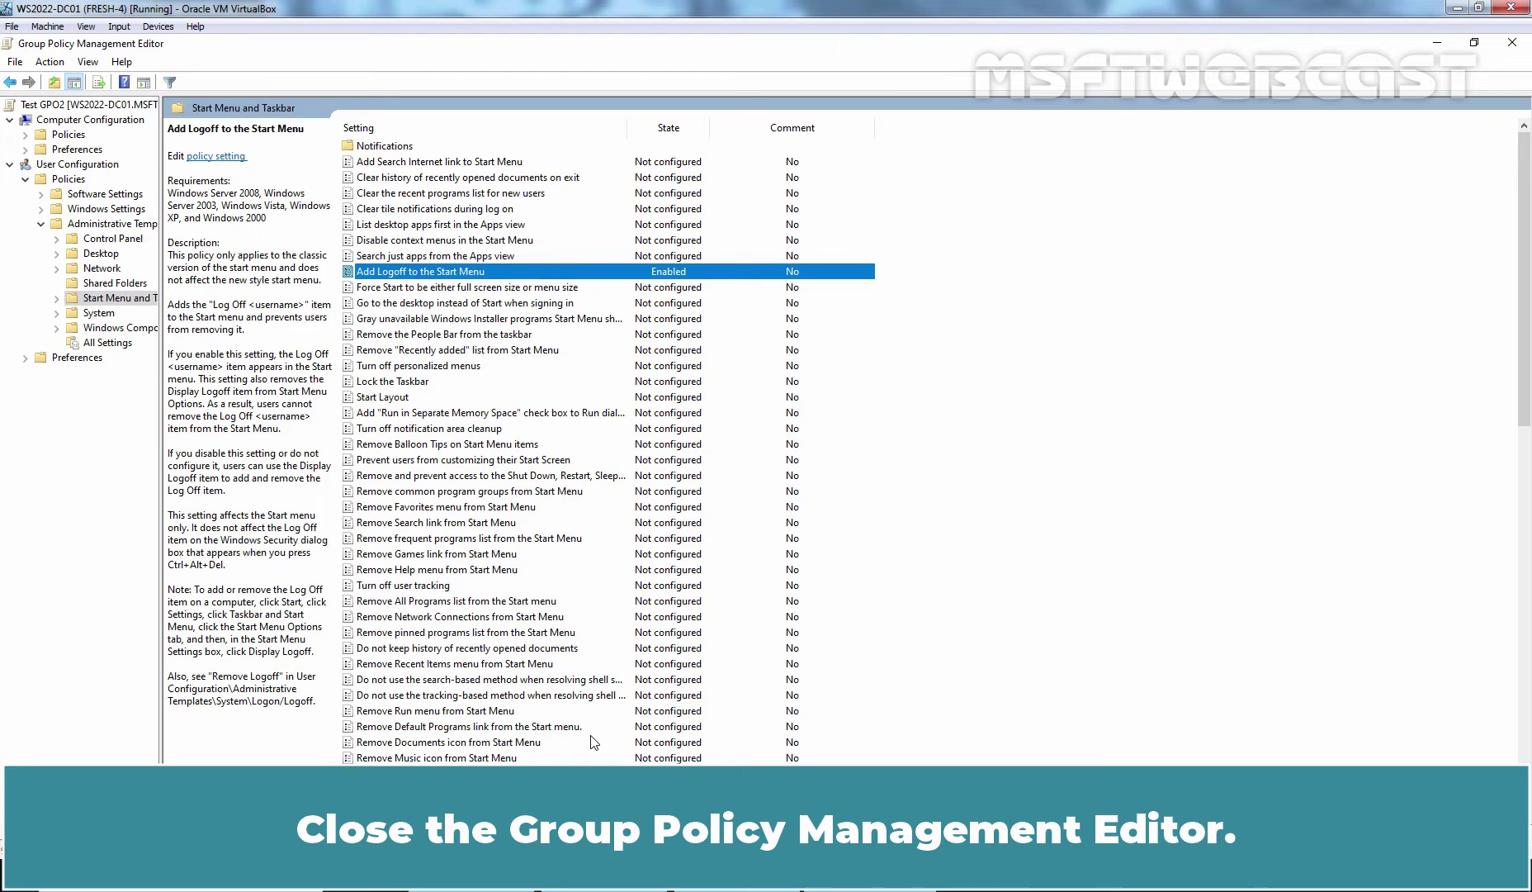
{"action": "left_click", "coordinate": [1514, 44]}
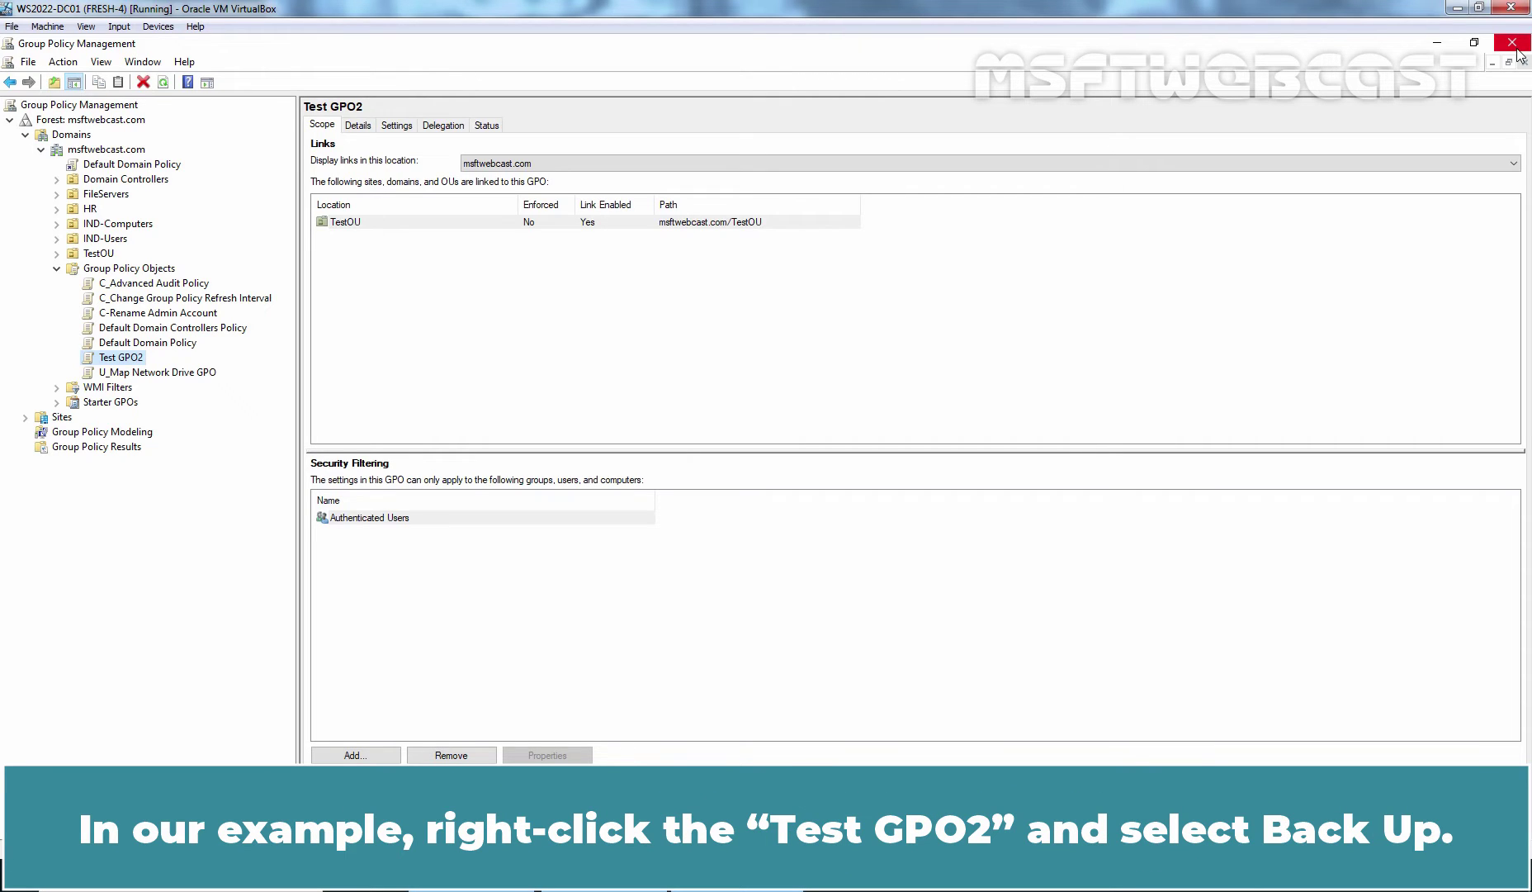
- Back up Test GPO2 to D:\GPO-Backups with the description "Test-GPO2 V2 Backup"
{"action": "right_click", "coordinate": [115, 358]}
{"action": "left_click", "coordinate": [162, 409]}
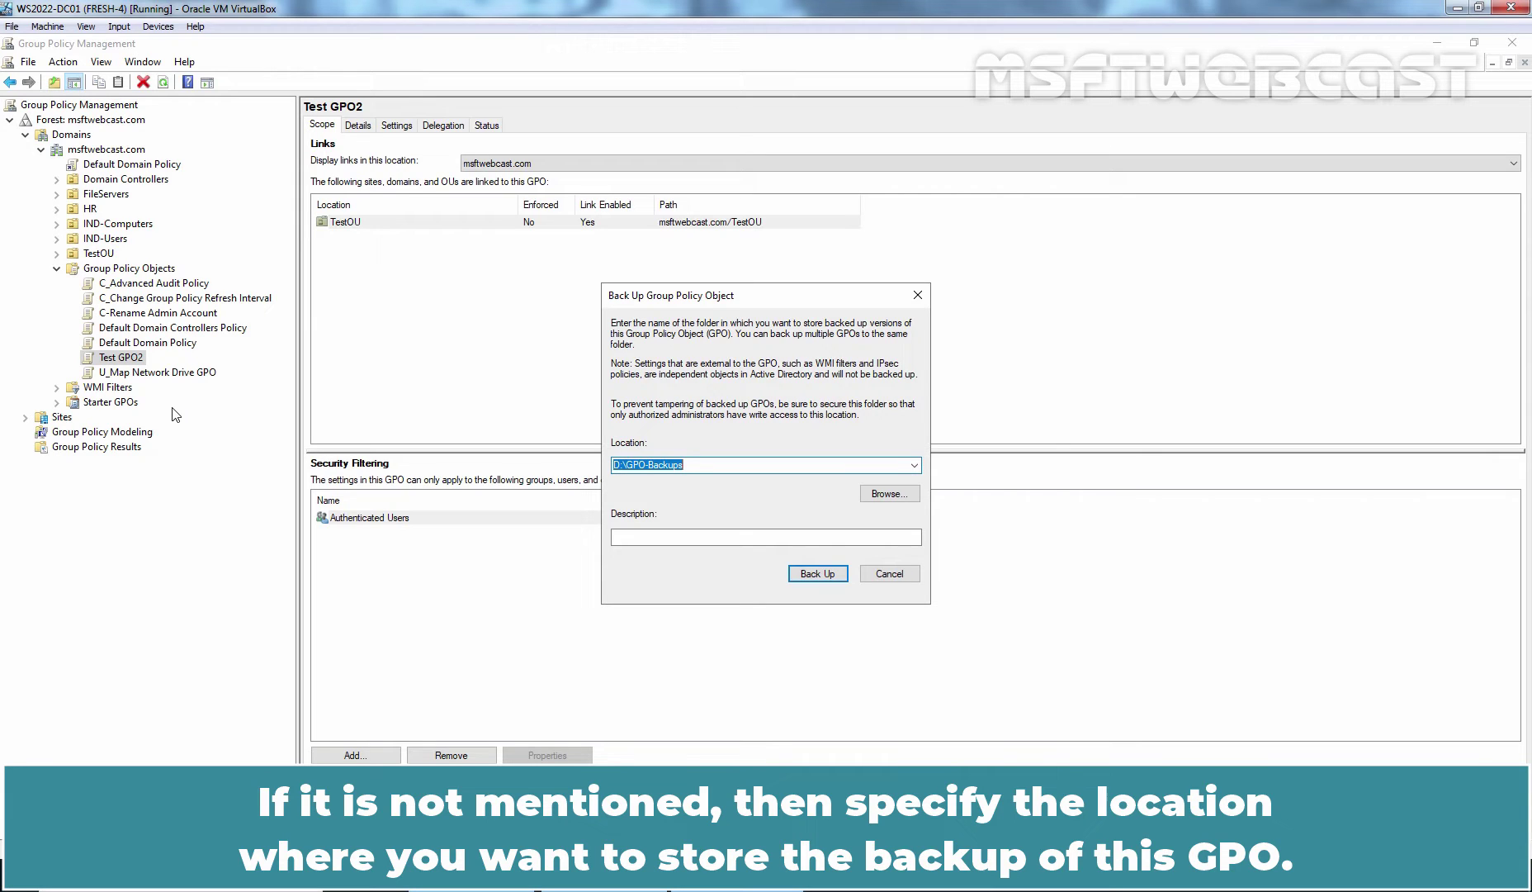
{"action": "left_click", "coordinate": [642, 536]}
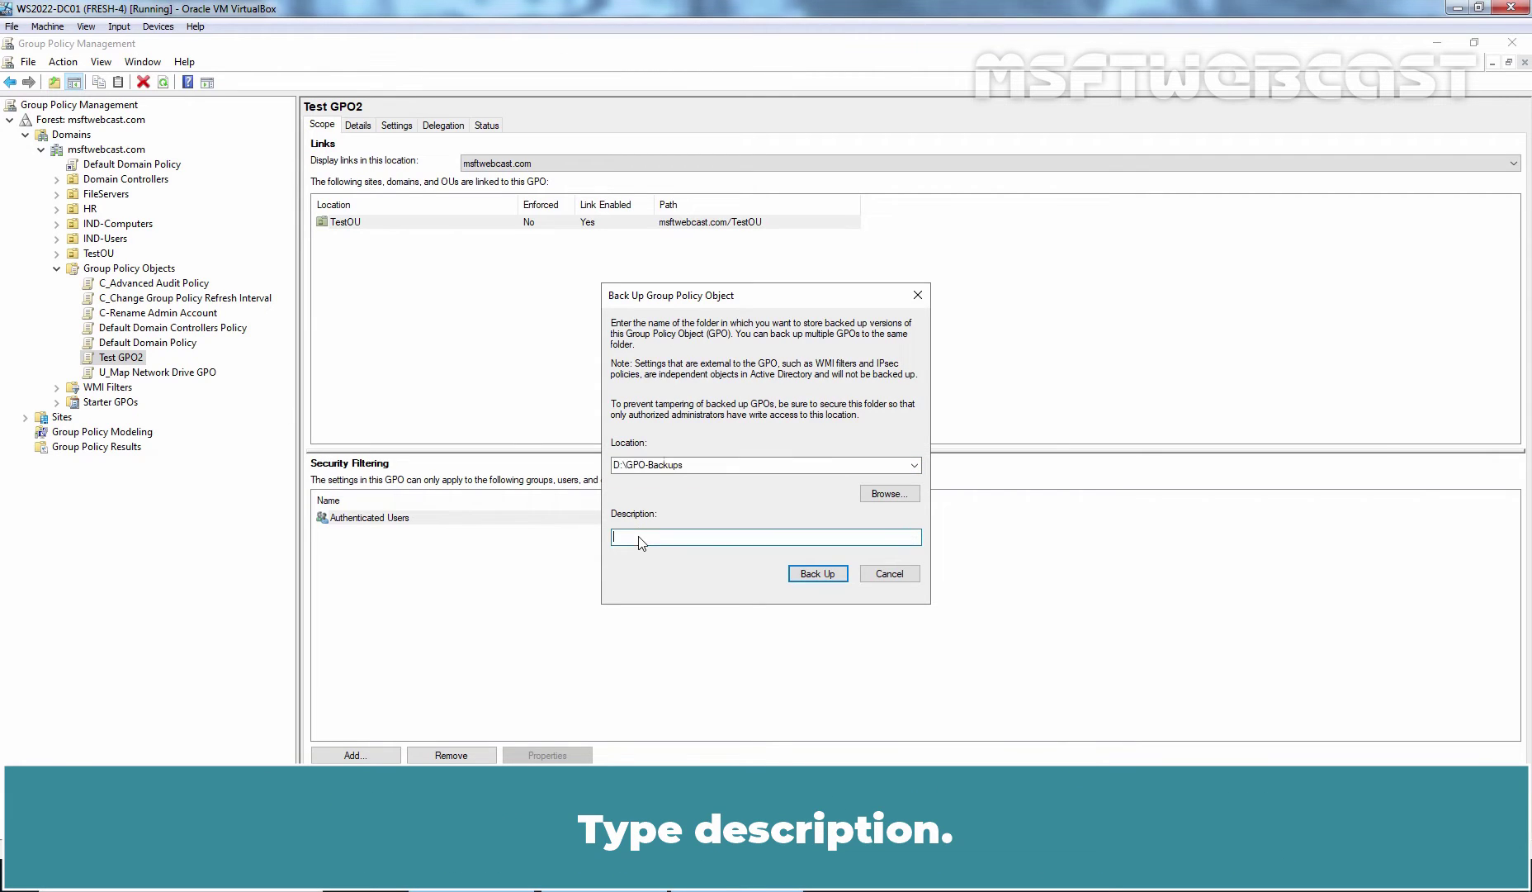
{"action": "type", "text": "Test-GPO2 V2 Backup"}
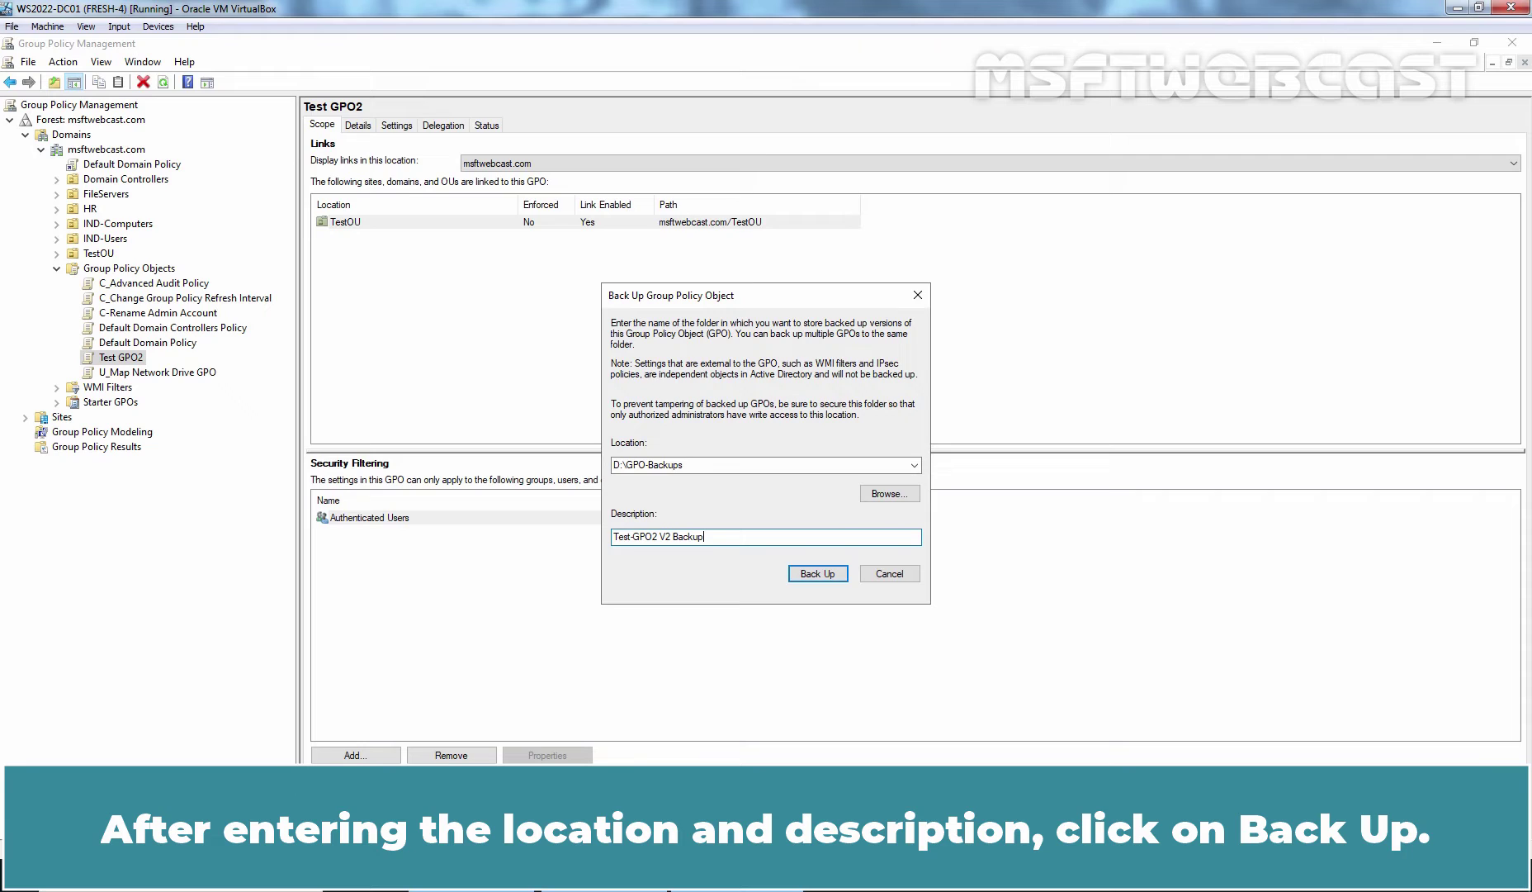
{"action": "left_click", "coordinate": [823, 573]}
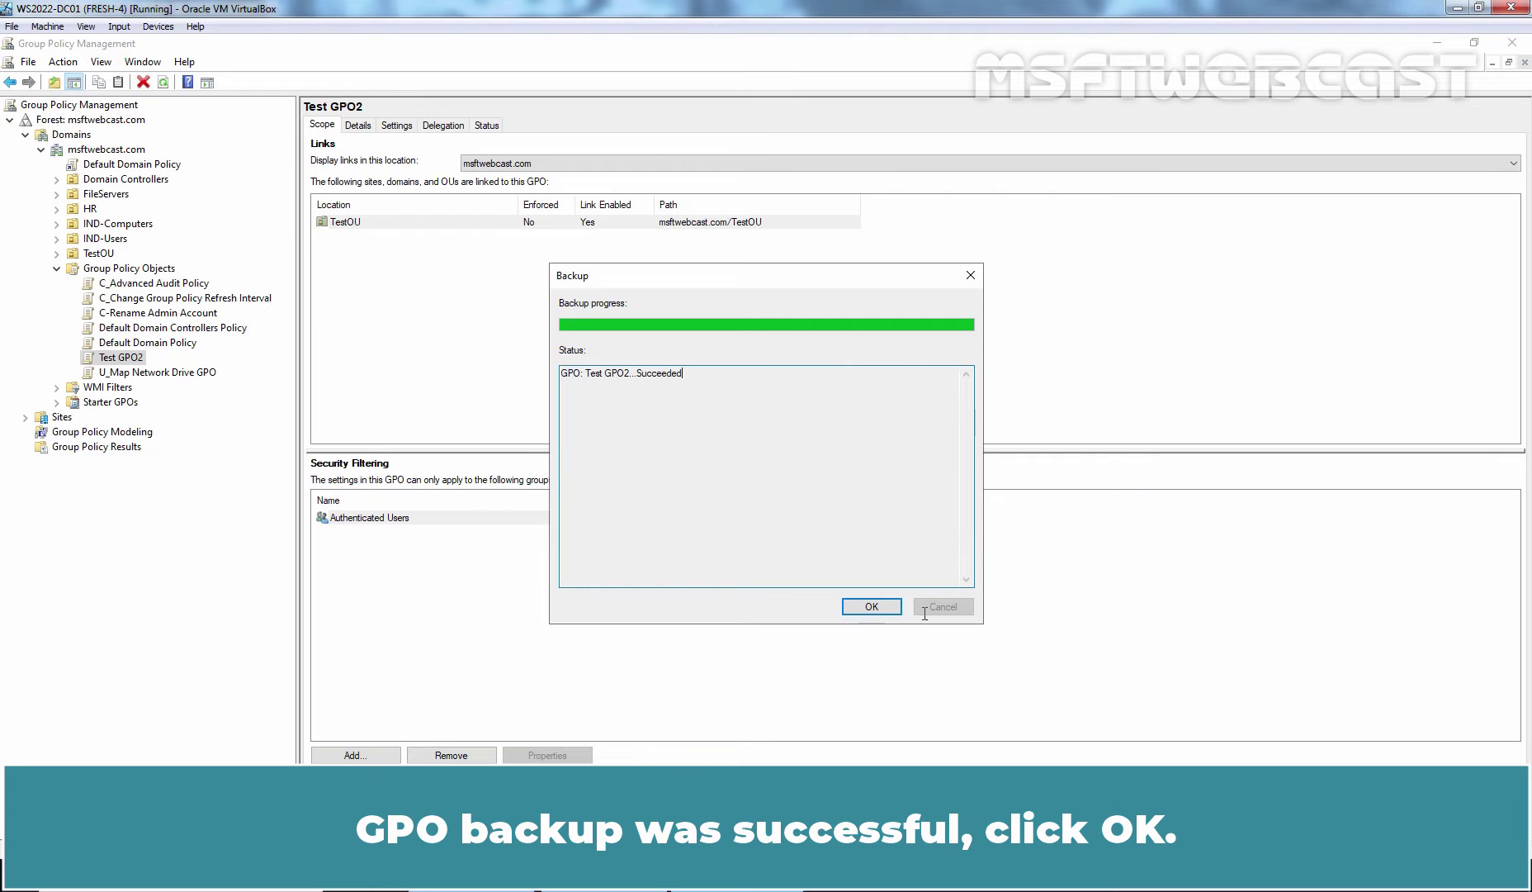
{"action": "left_click", "coordinate": [873, 608]}
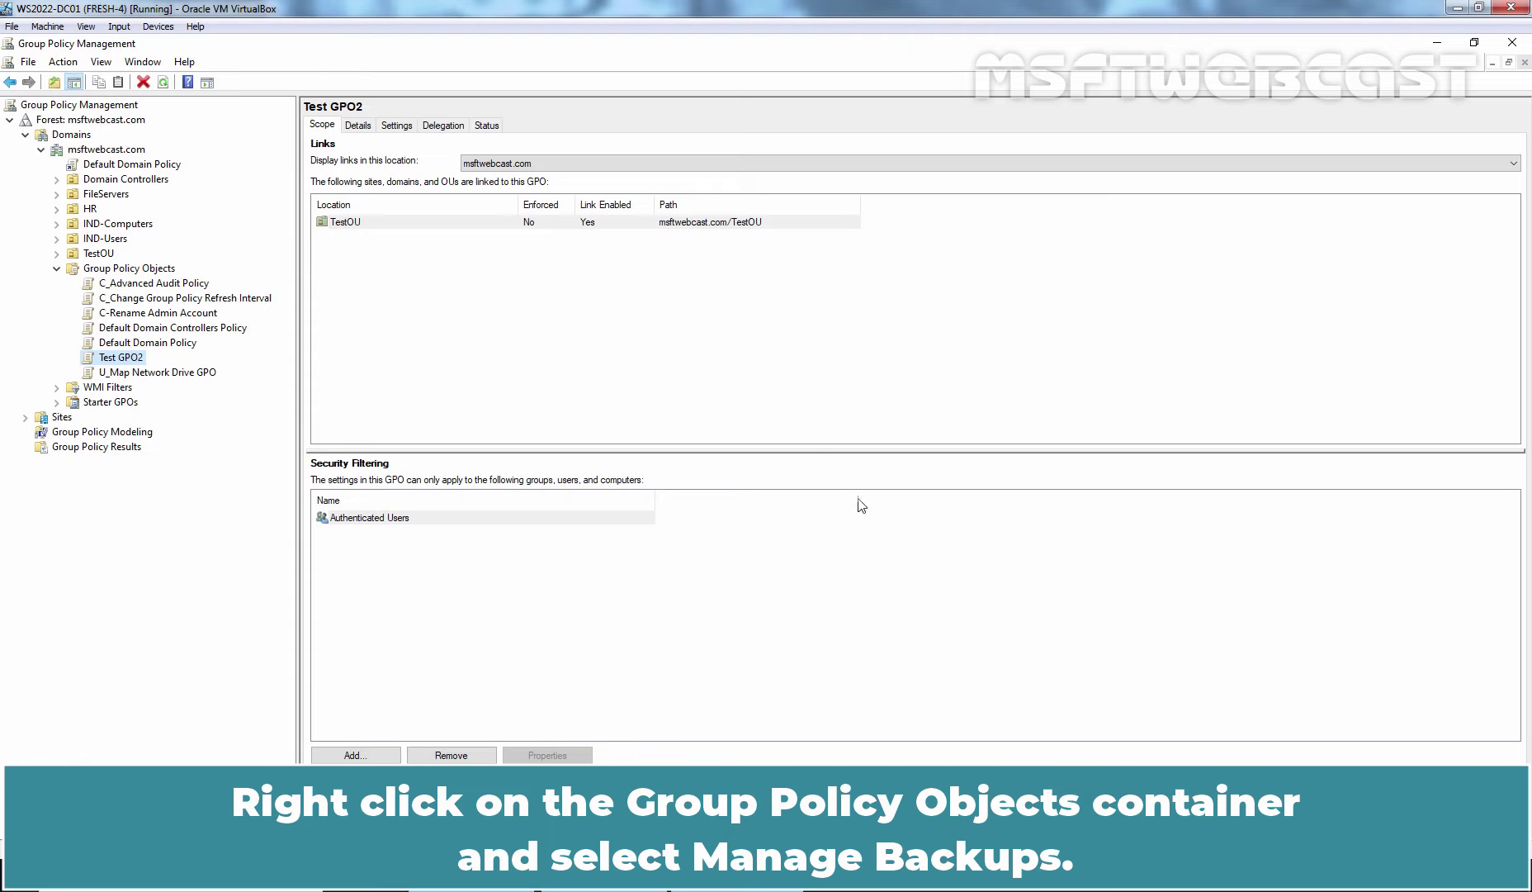
- Open Manage Backups for the Group Policy Objects container and widen the window and its GPO ID, Description and Name columns
{"action": "right_click", "coordinate": [165, 271]}
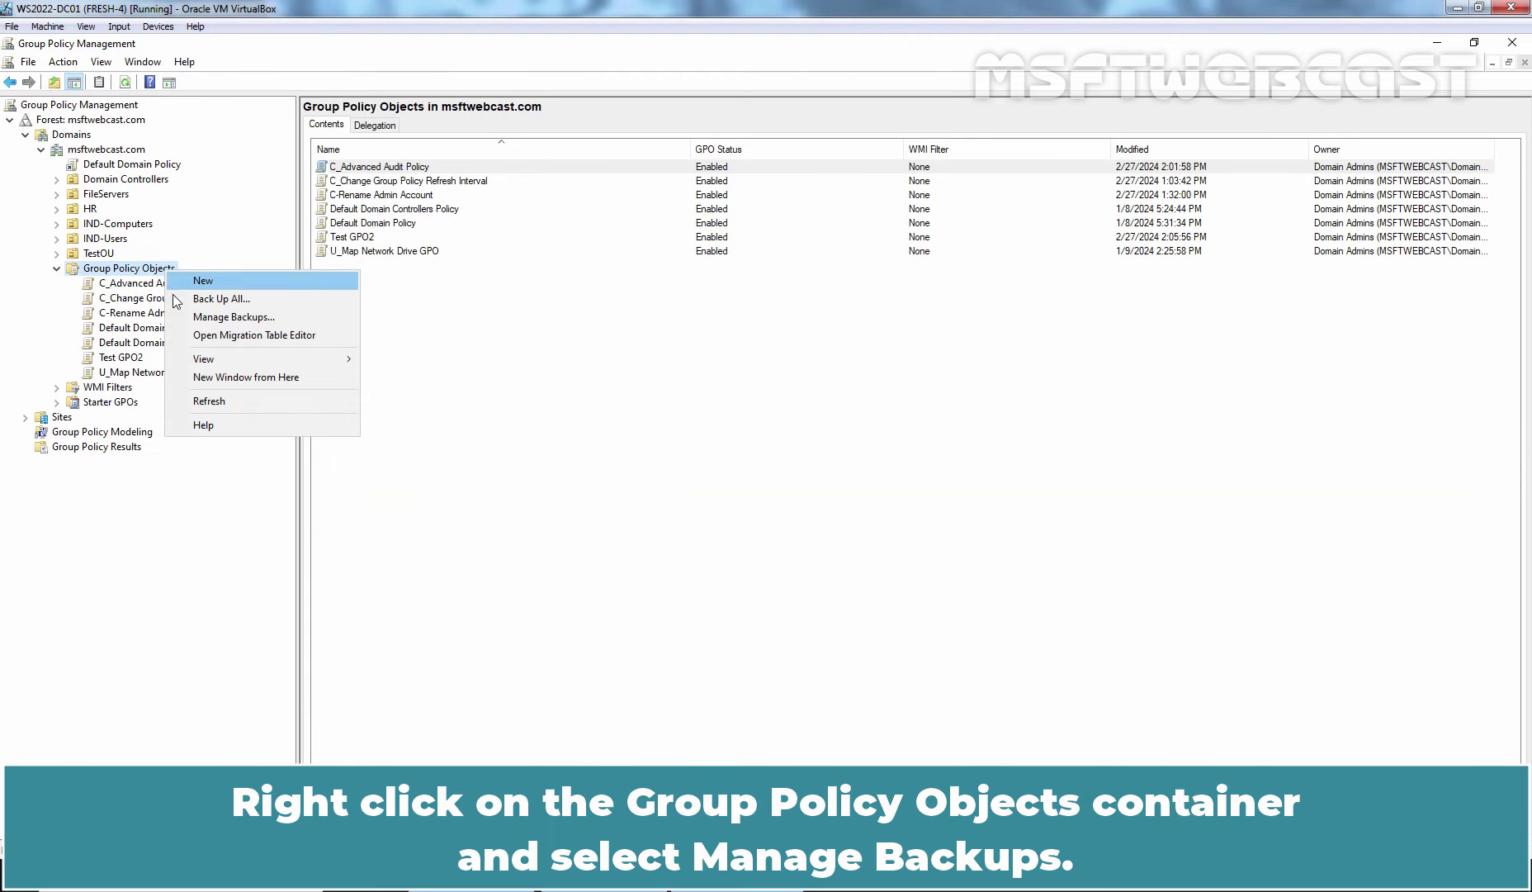
{"action": "left_click", "coordinate": [266, 319]}
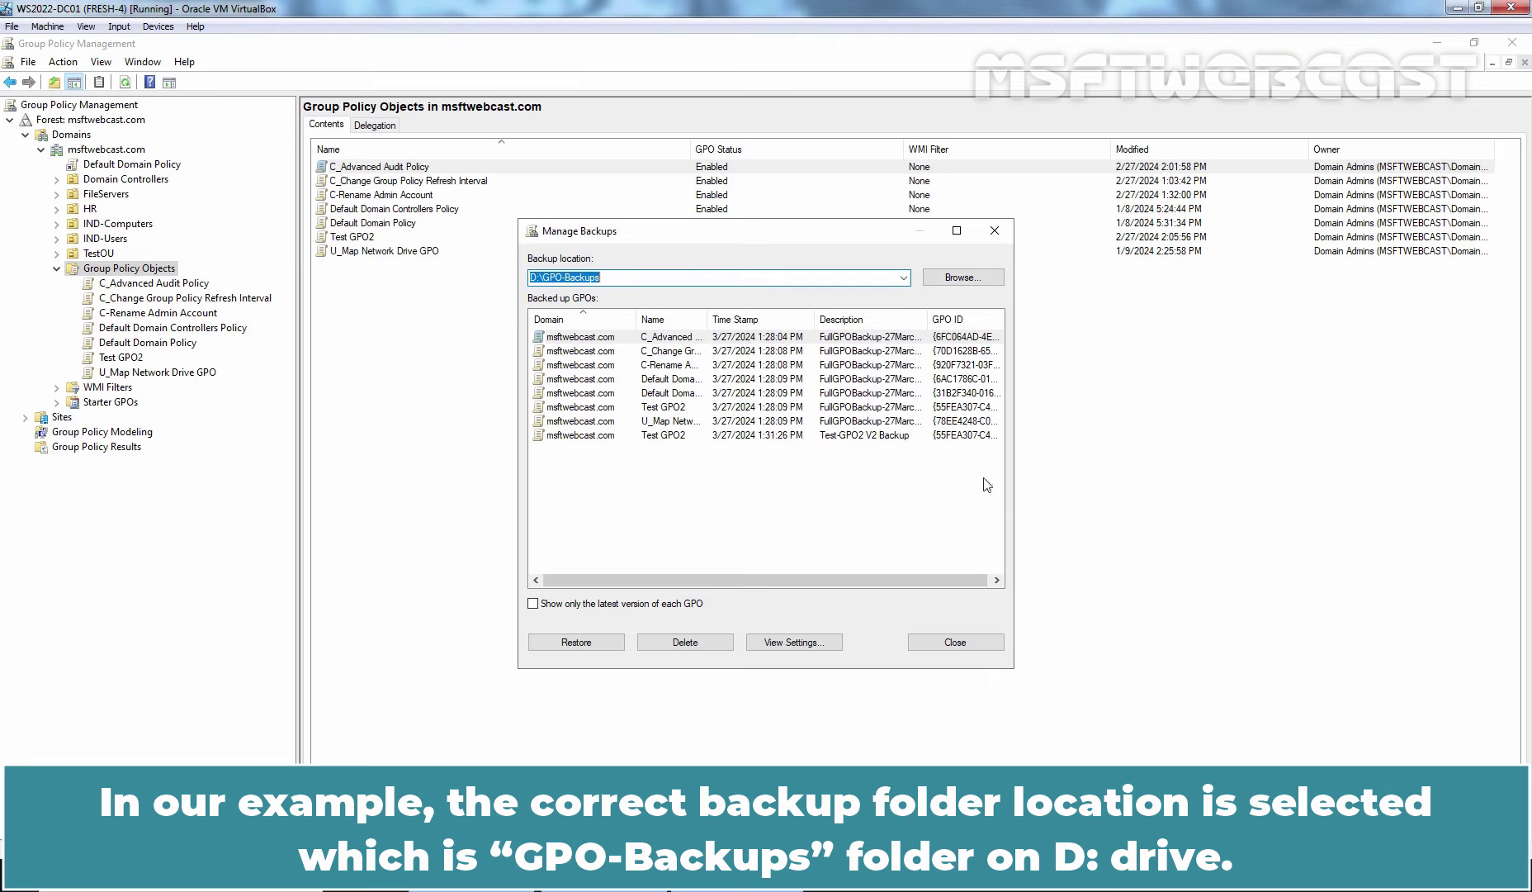
{"action": "left_click_drag", "start_coordinate": [1013, 477], "coordinate": [1315, 481]}
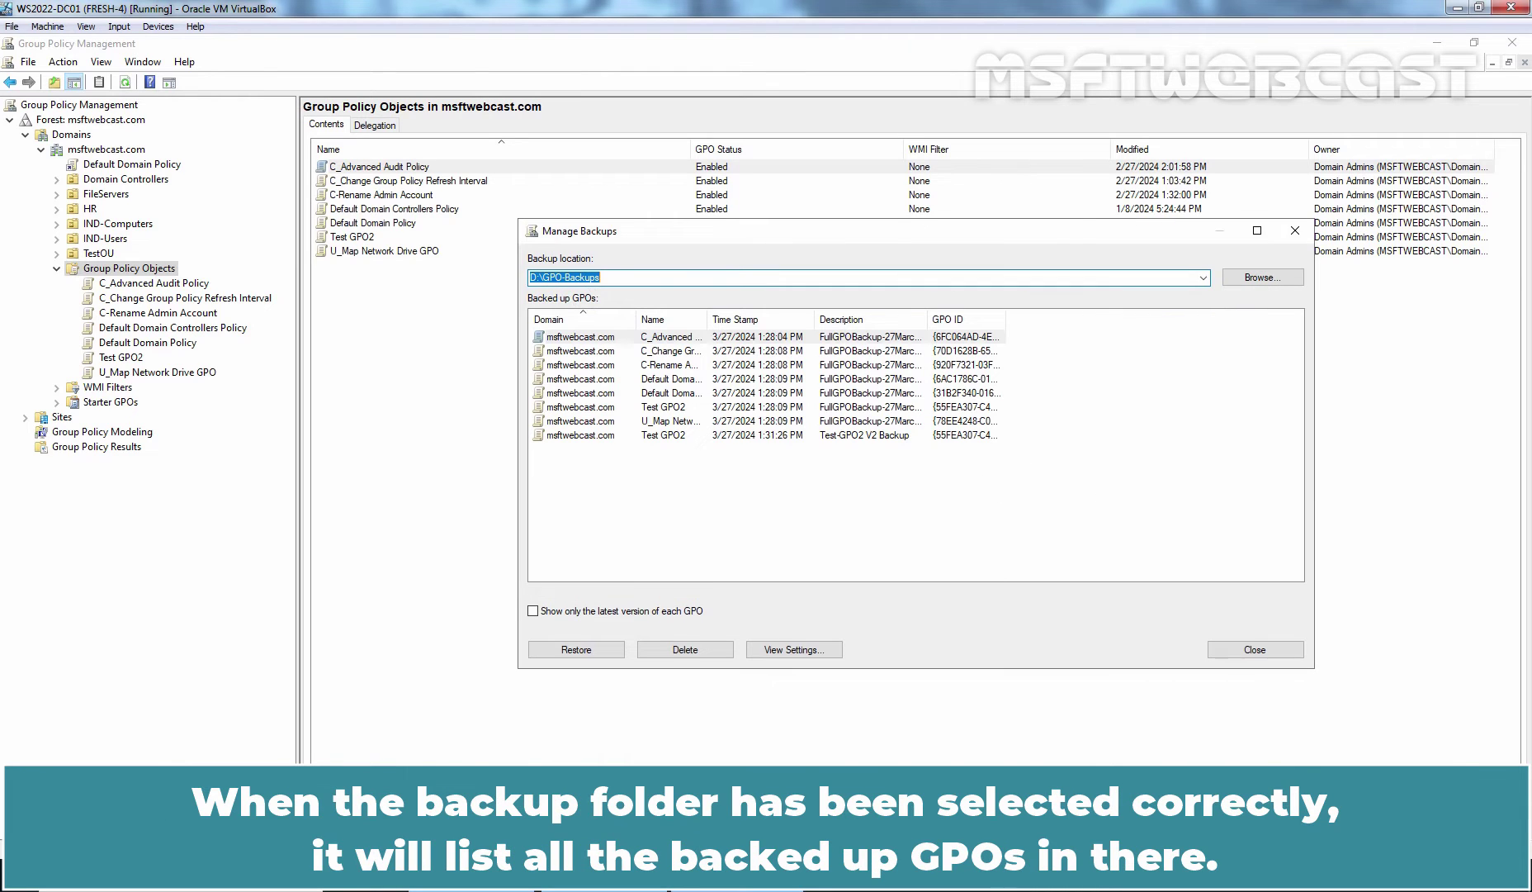
{"action": "double_click", "coordinate": [1005, 319]}
{"action": "double_click", "coordinate": [929, 317]}
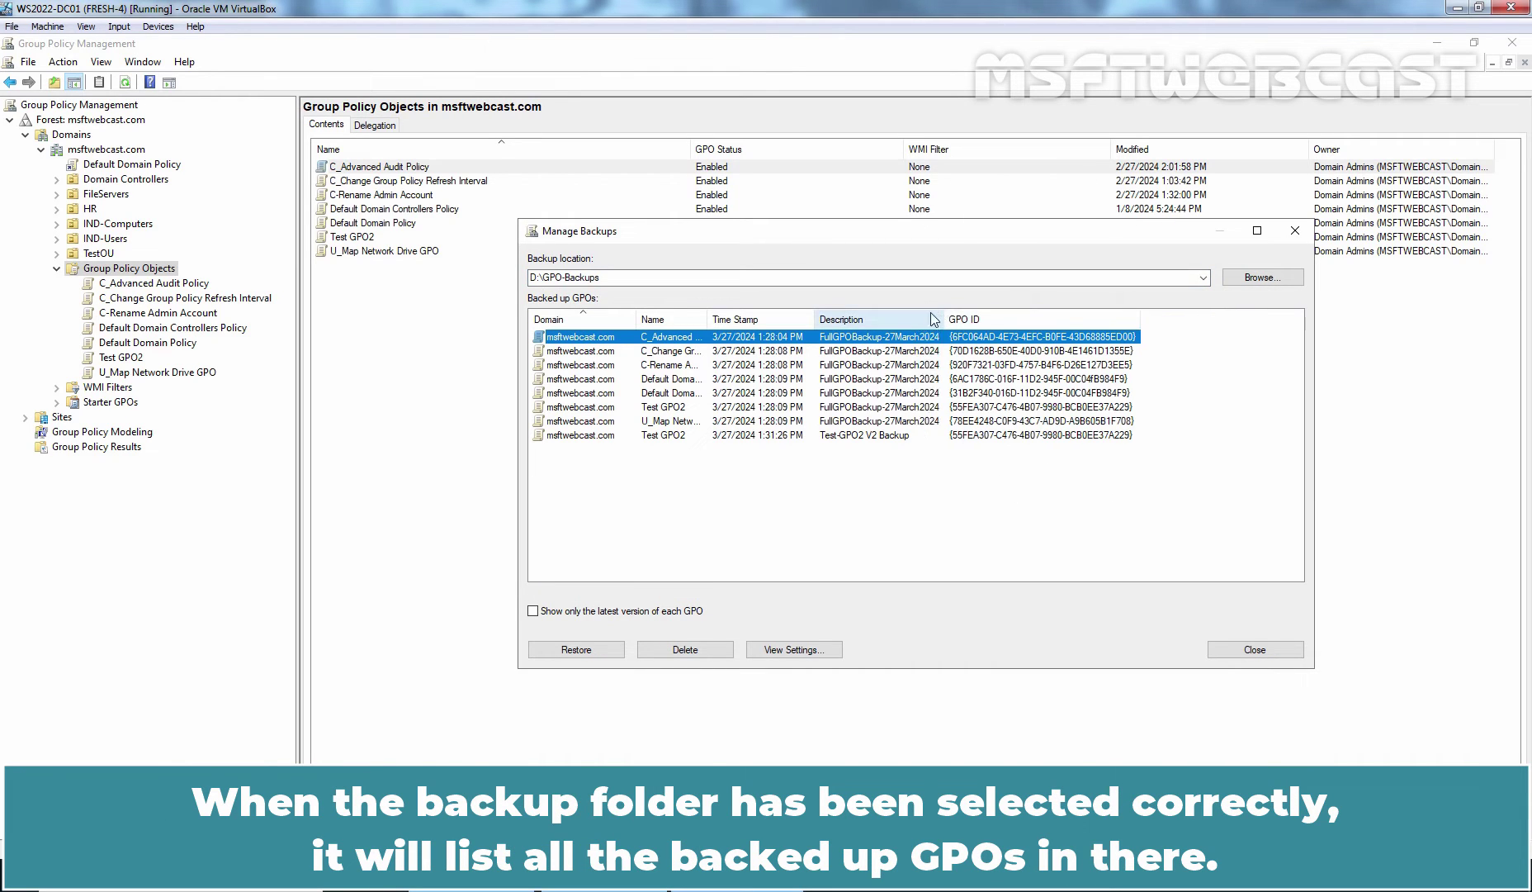
{"action": "double_click", "coordinate": [709, 317]}
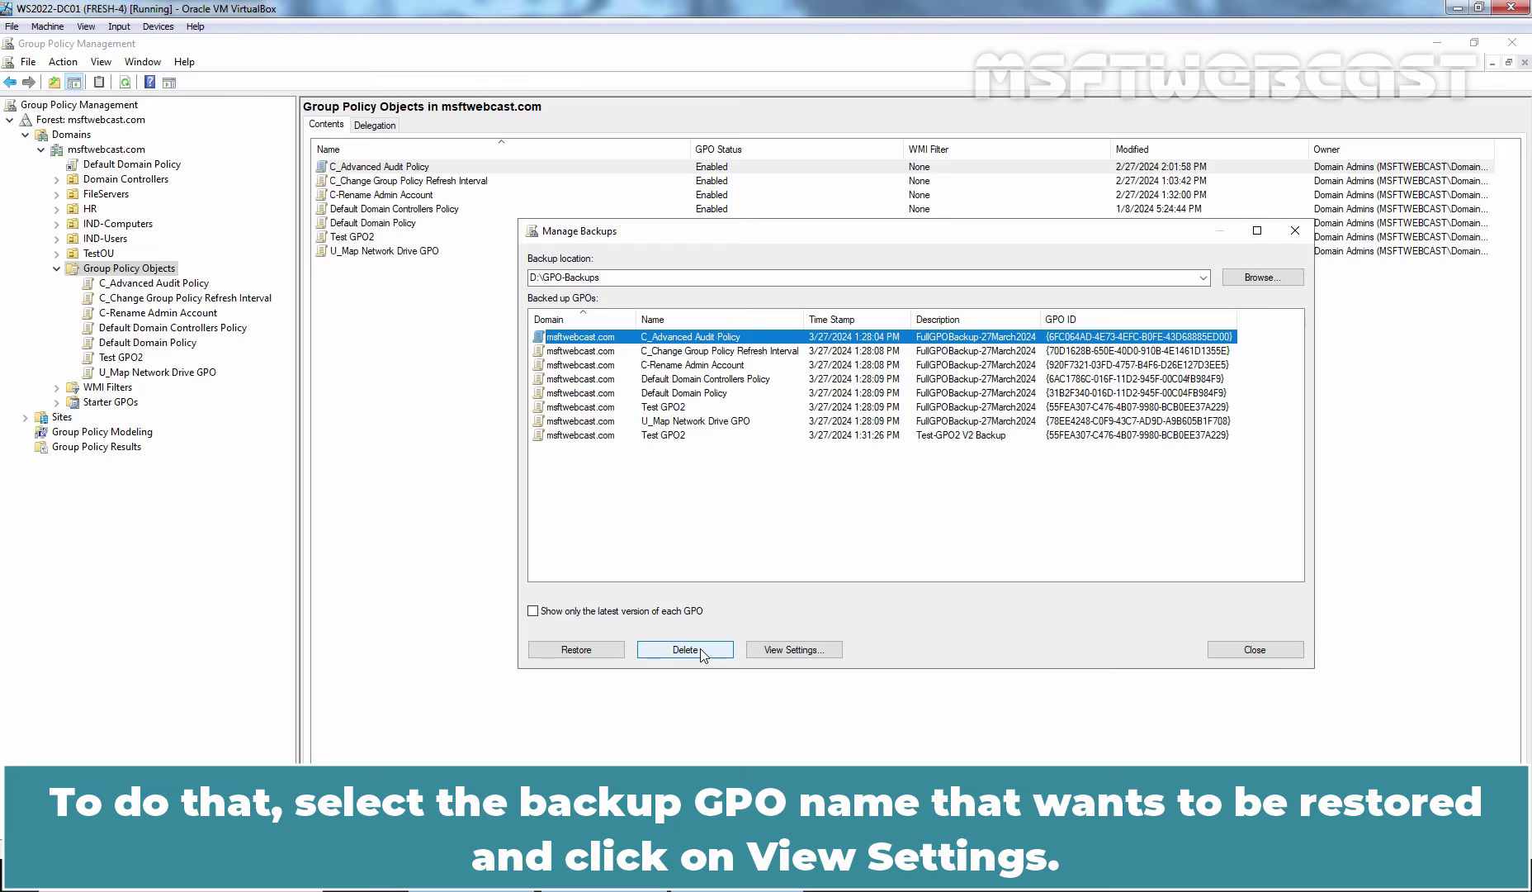
- View the settings of the C-Rename Admin Account backup and expand its Details, Links, Security Filtering and Delegation sections
{"action": "left_click", "coordinate": [665, 369]}
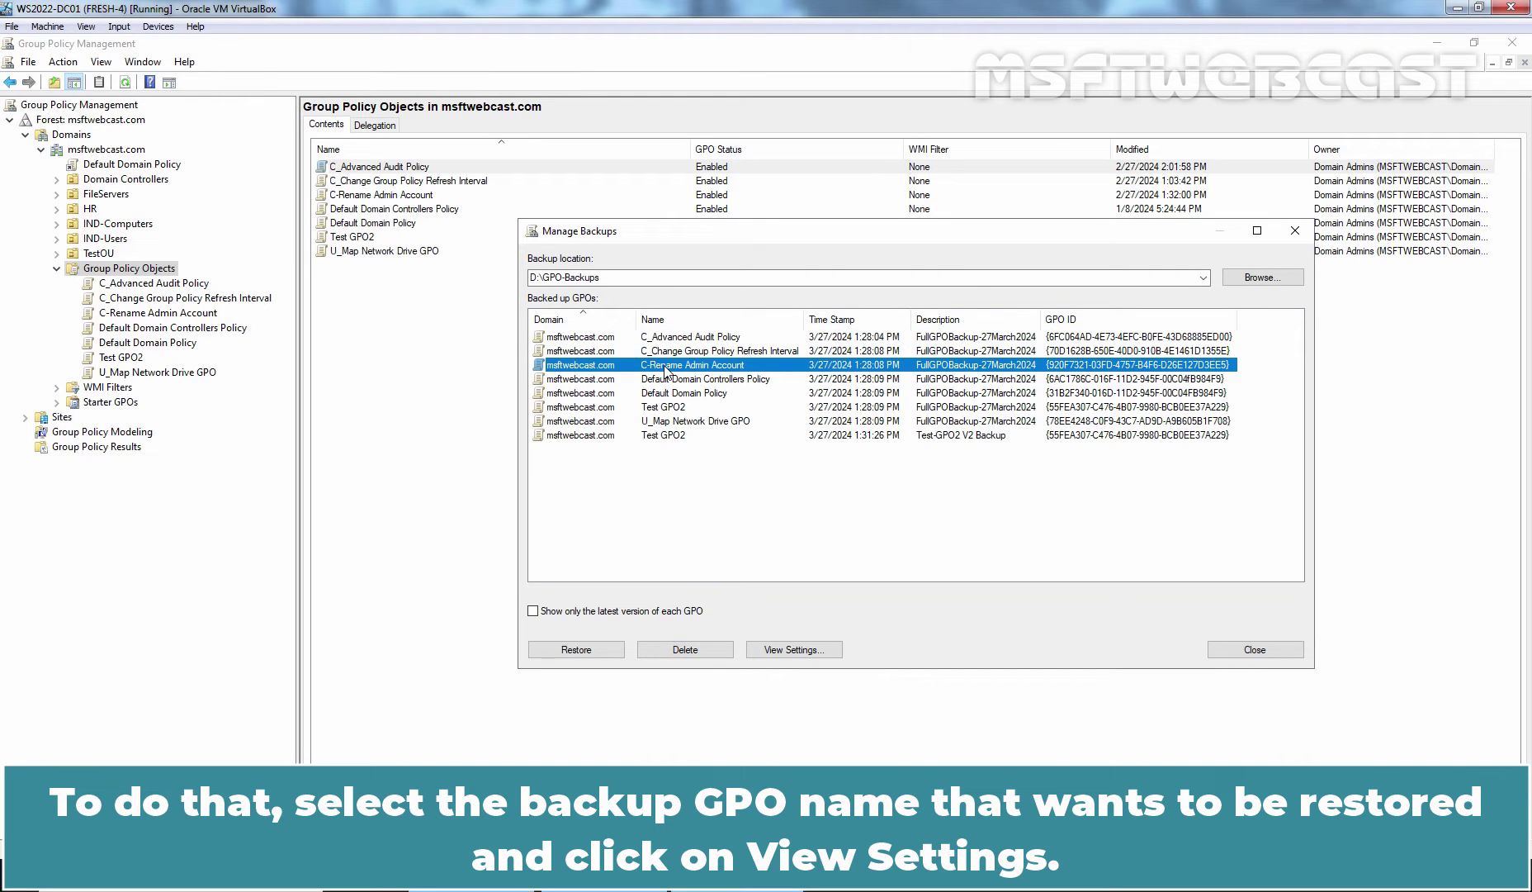
{"action": "left_click", "coordinate": [796, 651]}
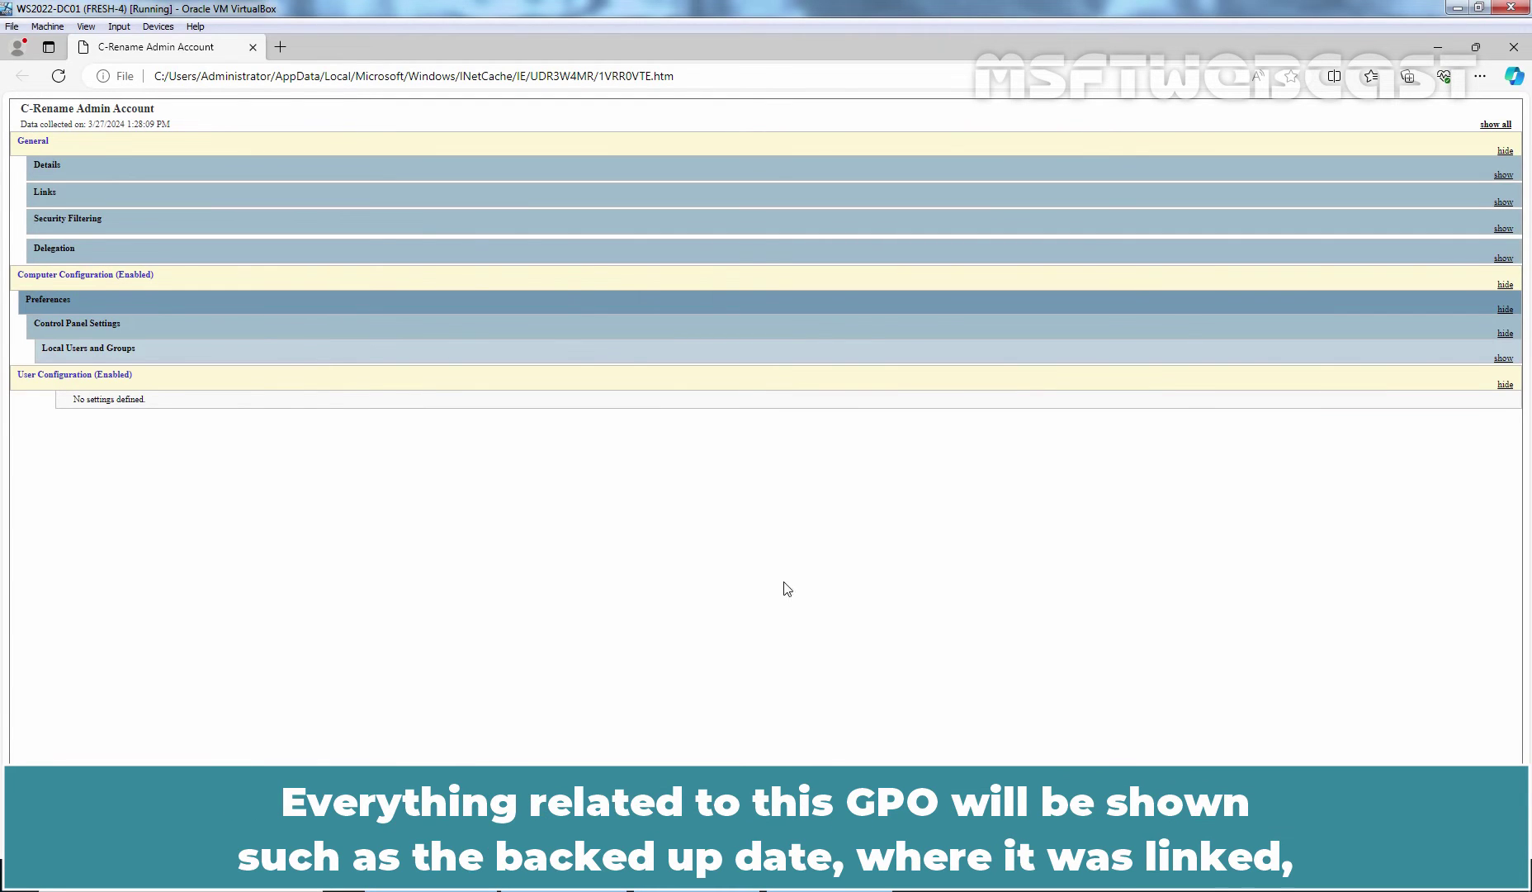
{"action": "left_click", "coordinate": [50, 172]}
{"action": "left_click", "coordinate": [56, 350]}
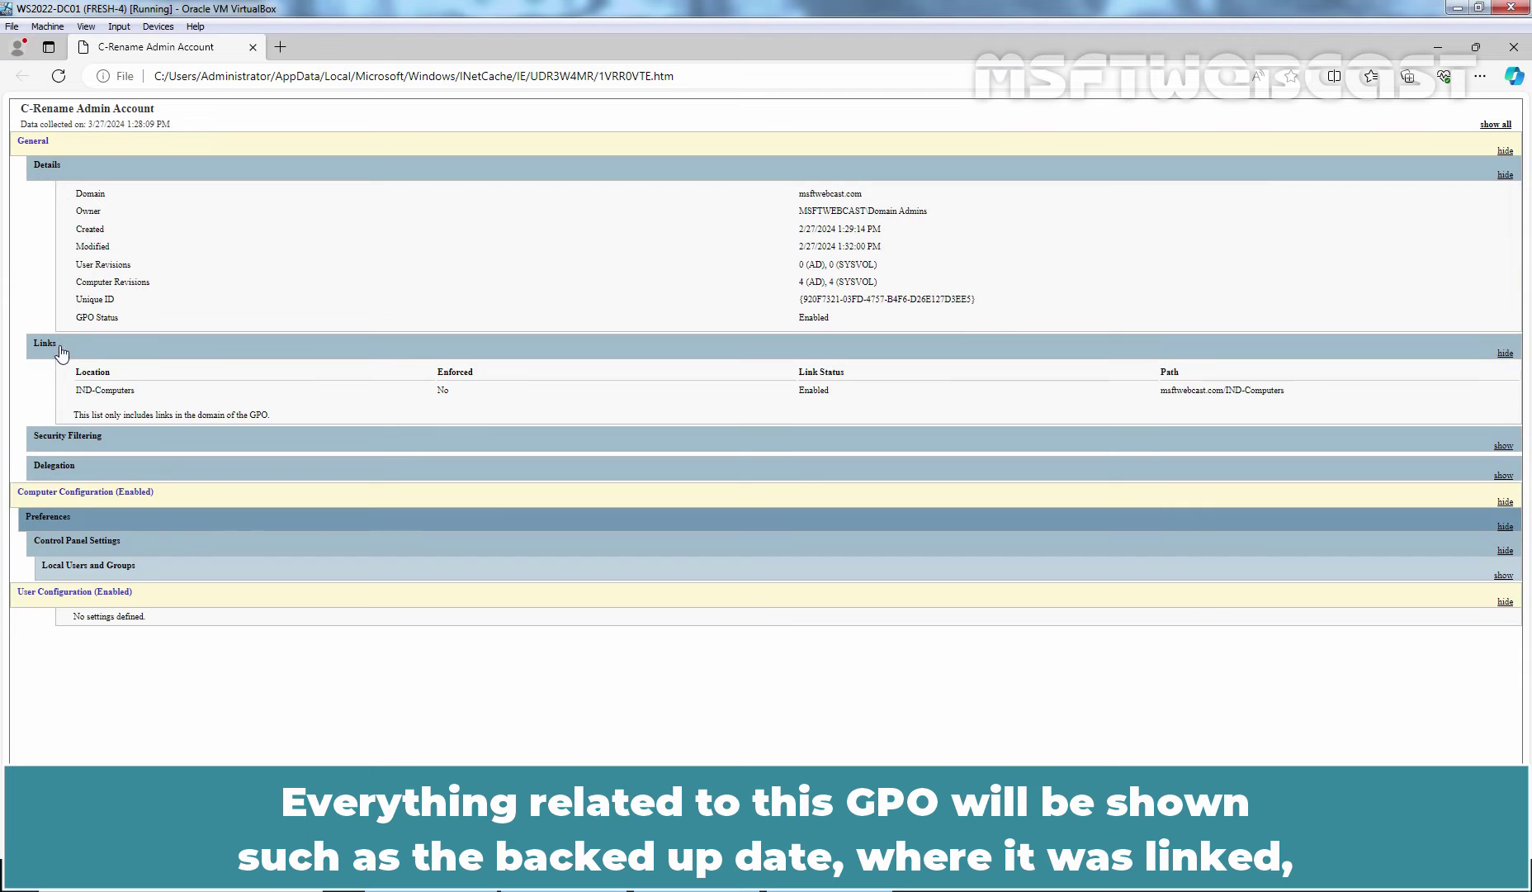
{"action": "left_click", "coordinate": [74, 443]}
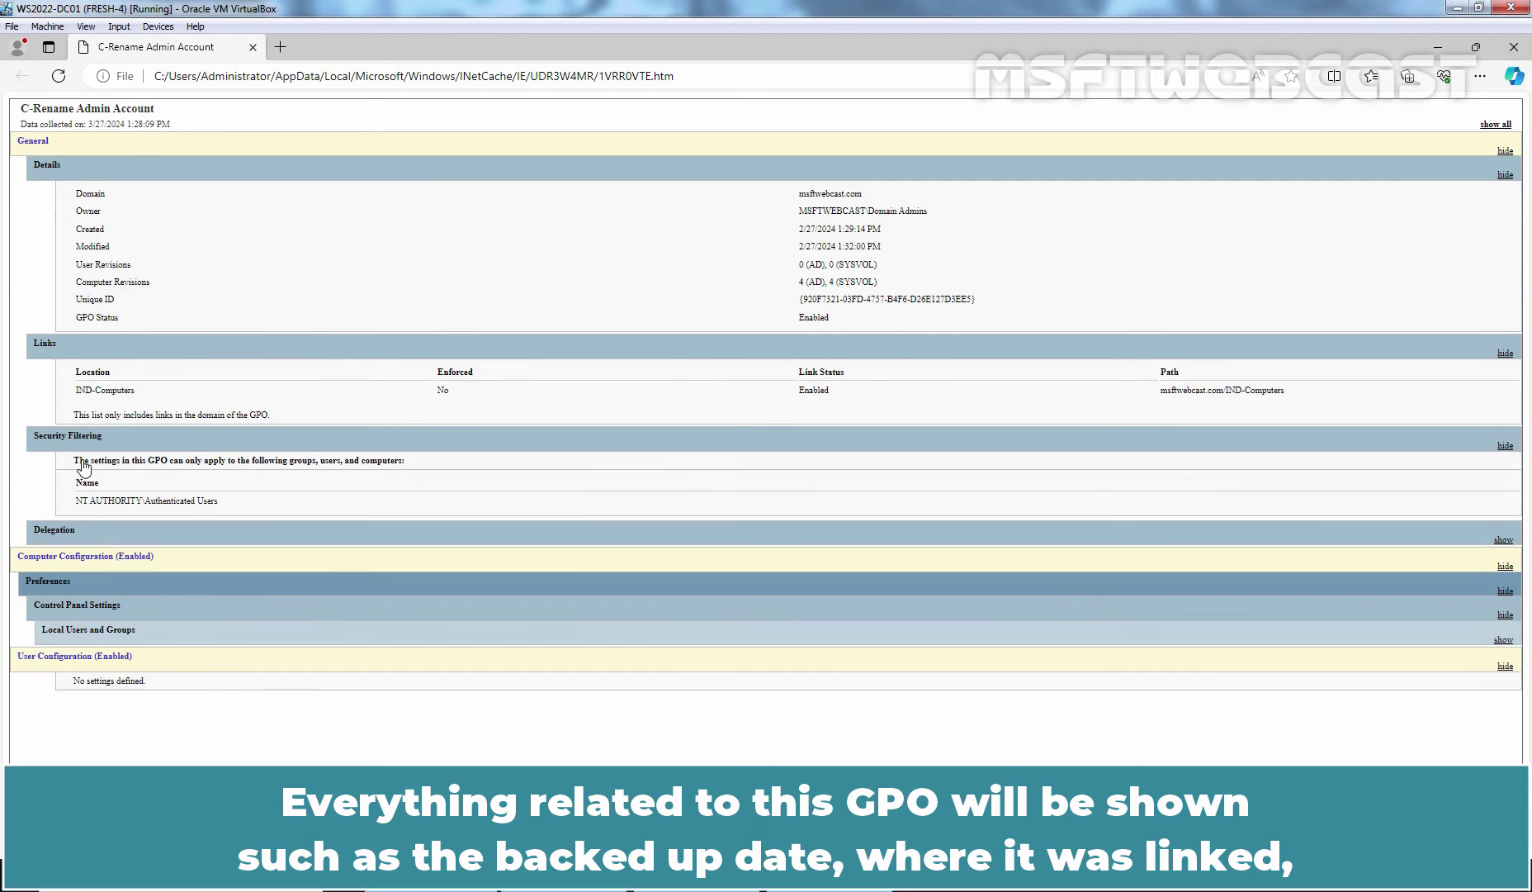
{"action": "left_click", "coordinate": [83, 535]}
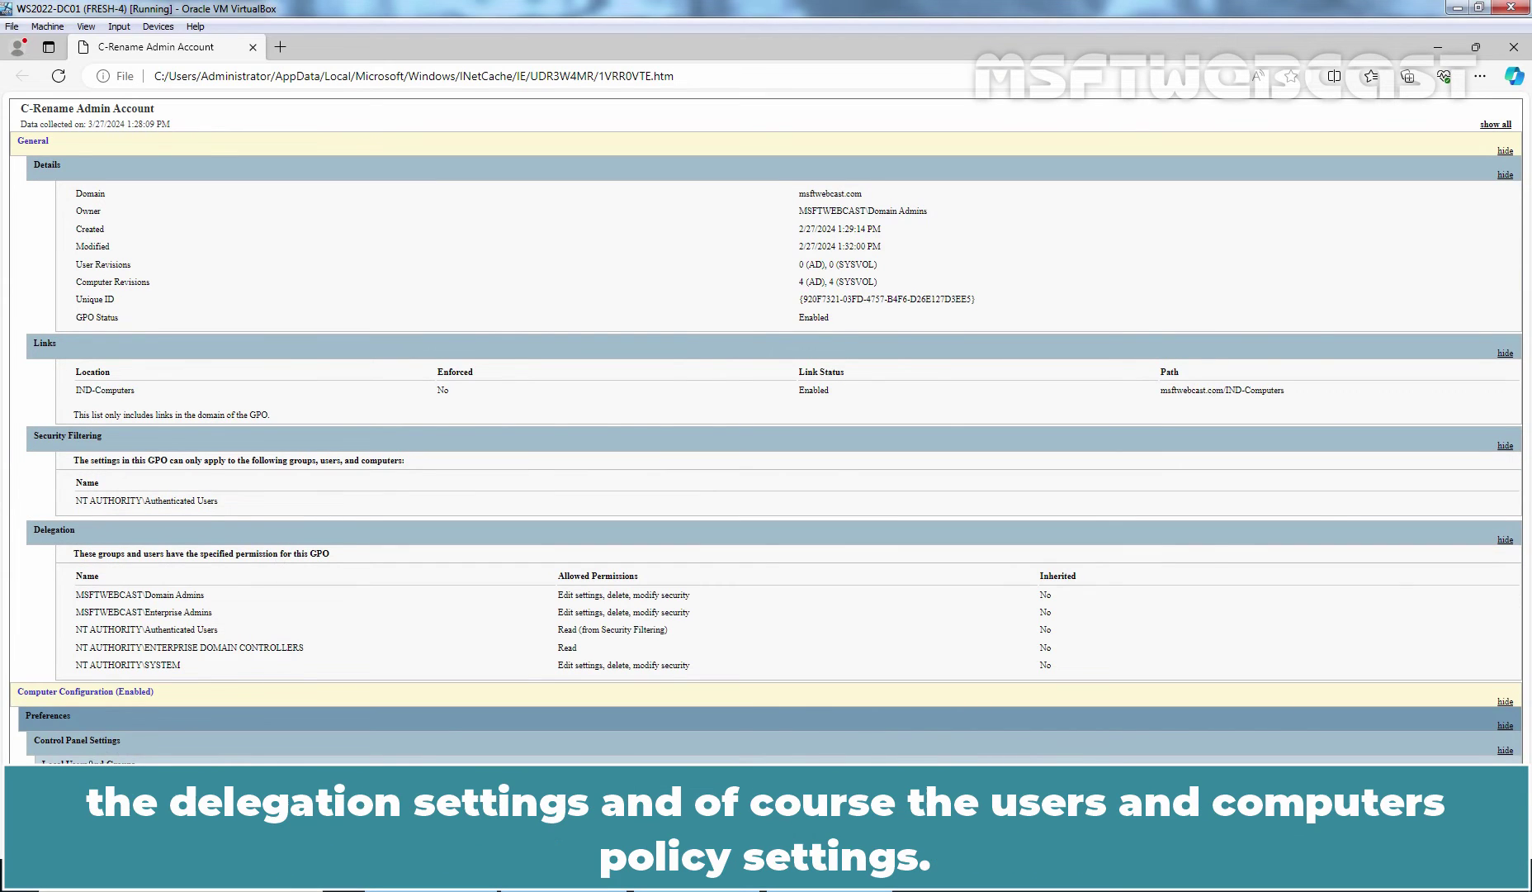
- Review the delegation and Computer Configuration preference settings in the C-Rename Admin Account report, and close the report
{"action": "scroll", "coordinate": [233, 726], "scroll_direction": "down", "scroll_amount": 1}
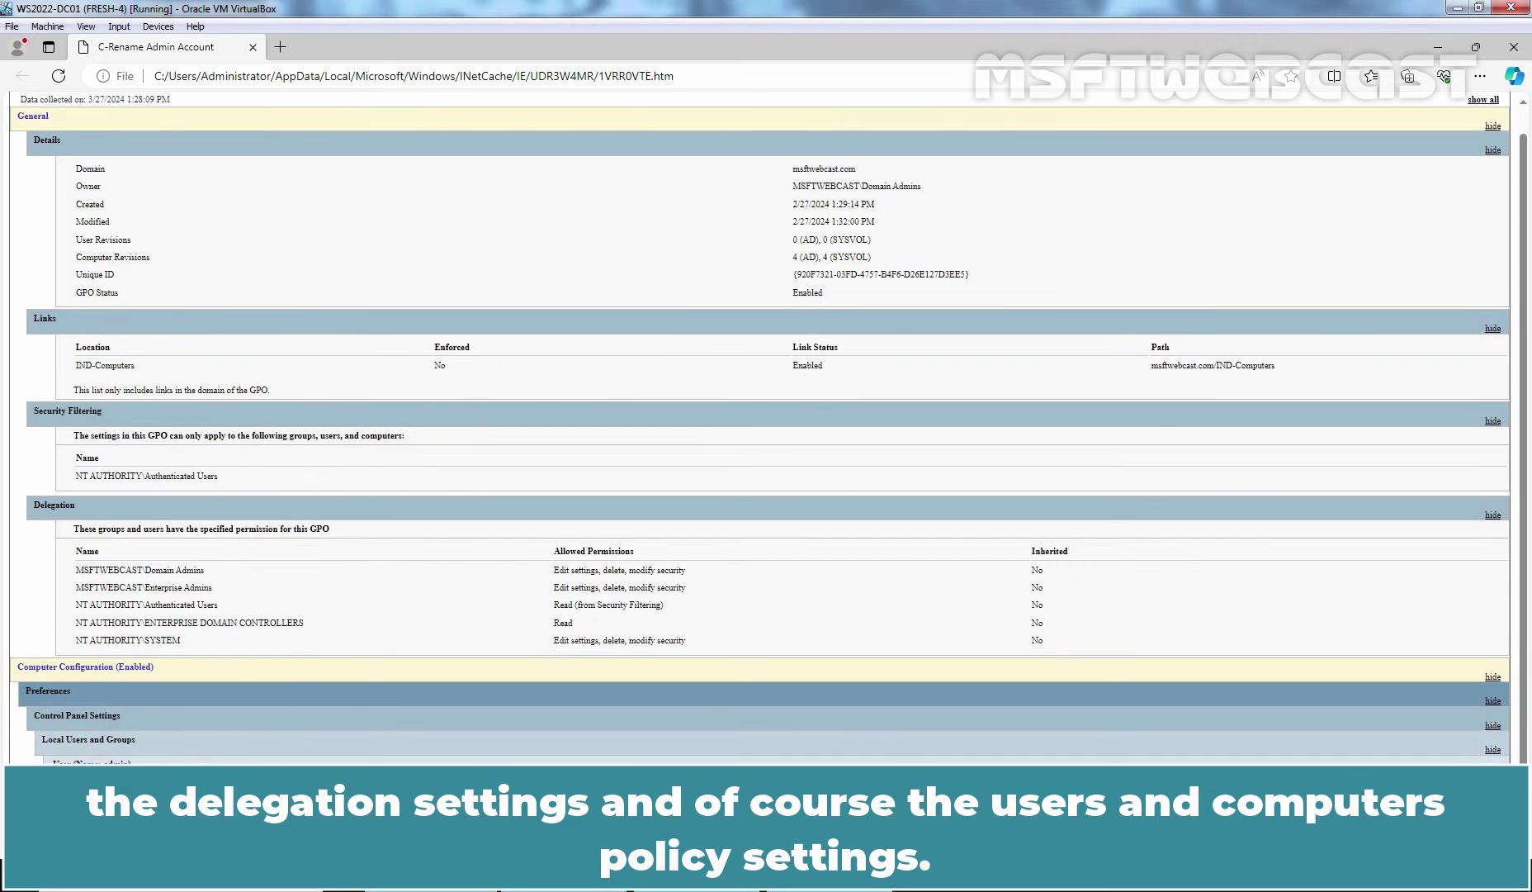
{"action": "scroll", "coordinate": [182, 749], "scroll_direction": "down", "scroll_amount": 1}
{"action": "scroll", "coordinate": [255, 726], "scroll_direction": "down", "scroll_amount": 5}
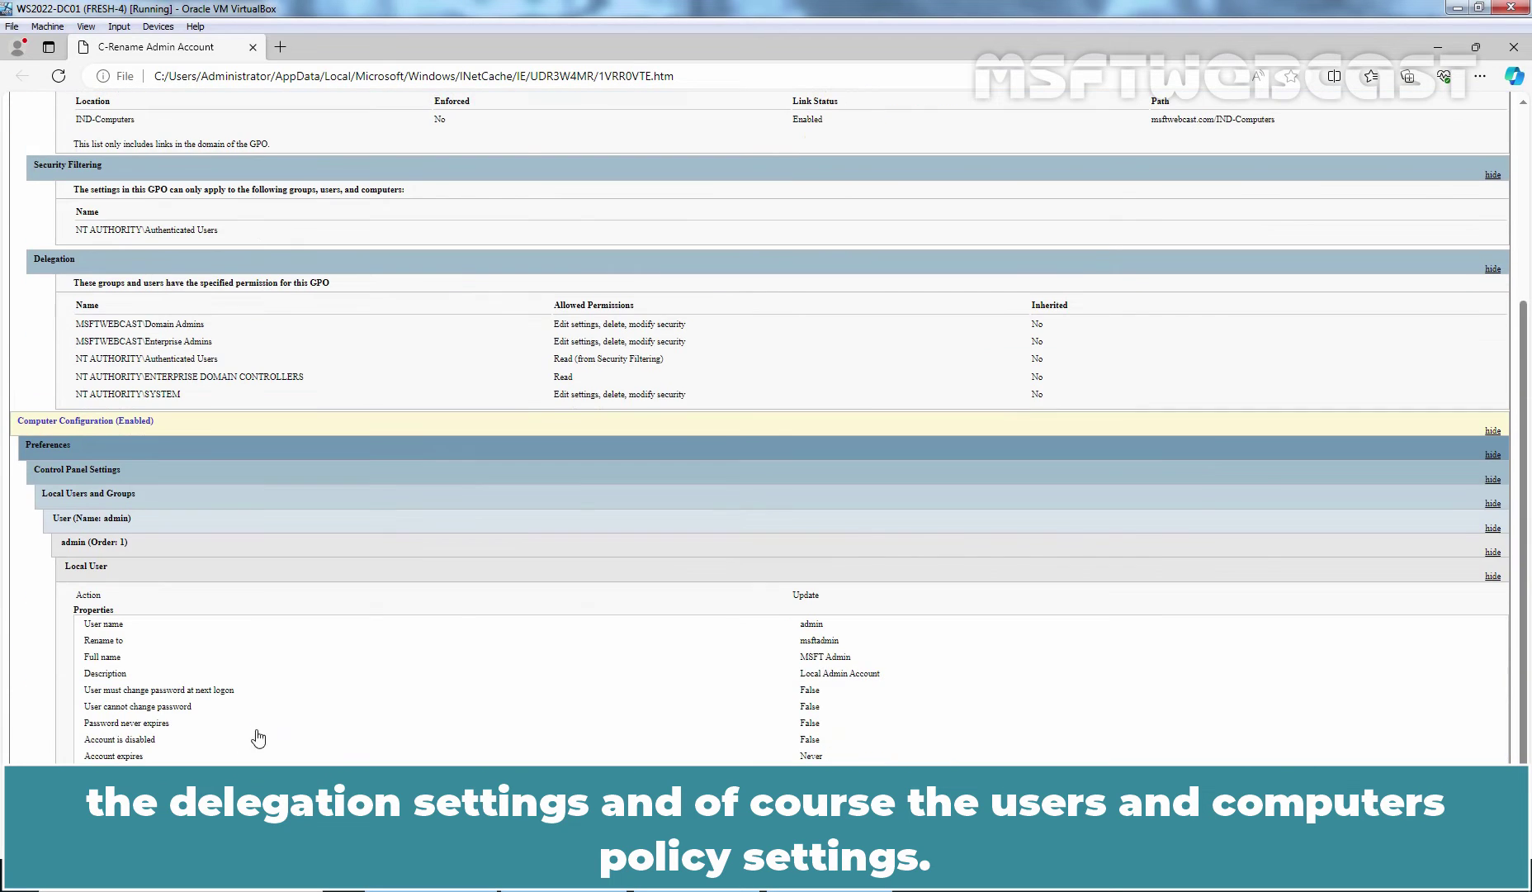
{"action": "scroll", "coordinate": [355, 756], "scroll_direction": "down", "scroll_amount": 2}
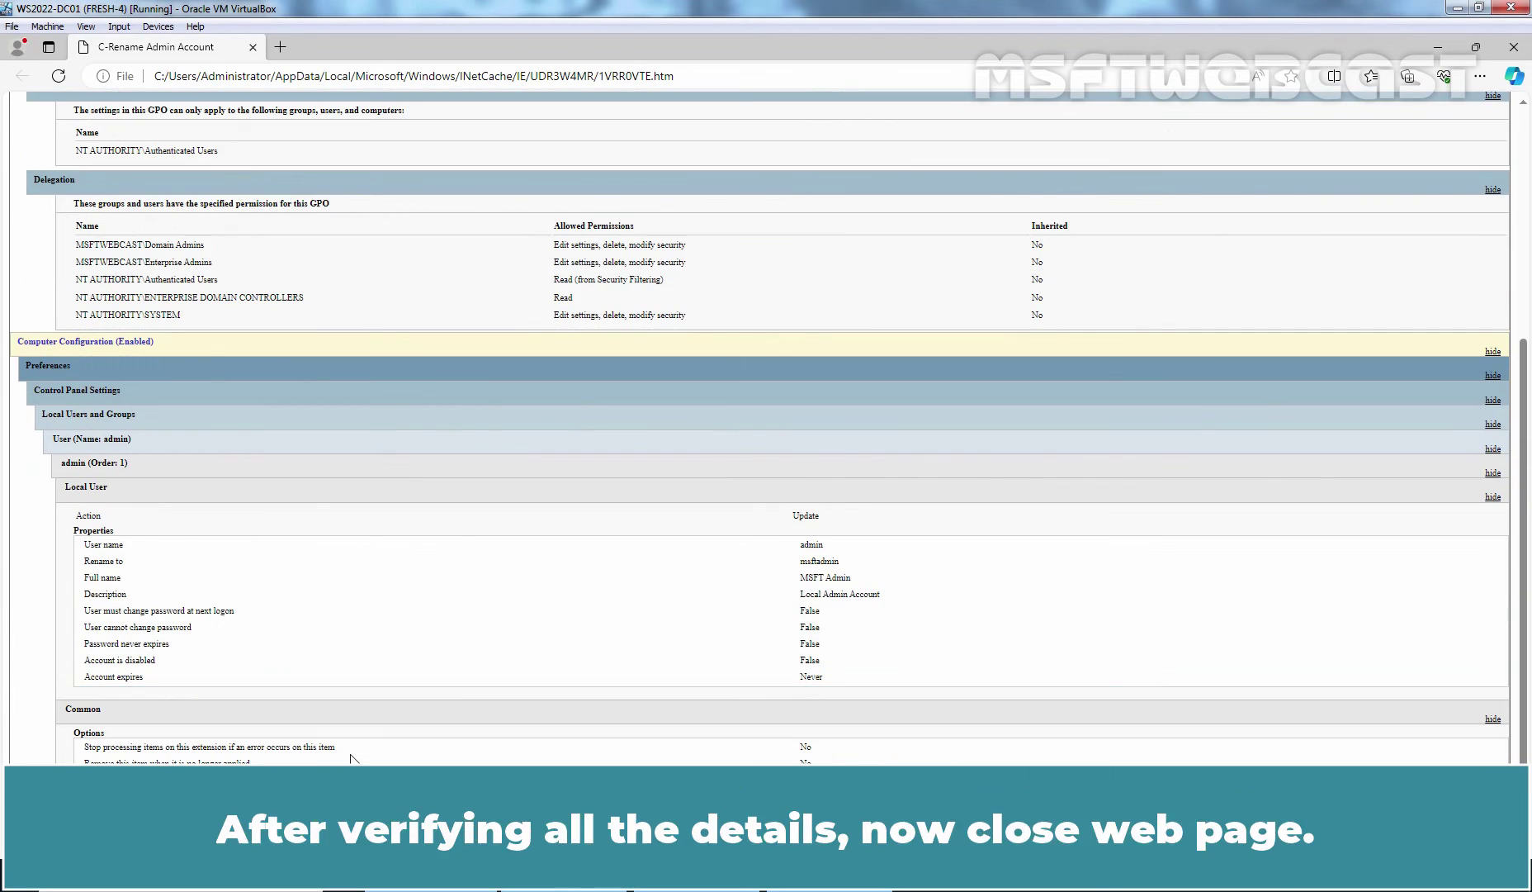
{"action": "scroll", "coordinate": [356, 735], "scroll_direction": "up", "scroll_amount": 10}
{"action": "scroll", "coordinate": [357, 726], "scroll_direction": "down", "scroll_amount": 4}
{"action": "scroll", "coordinate": [356, 726], "scroll_direction": "down", "scroll_amount": 6}
{"action": "left_click", "coordinate": [1513, 48]}
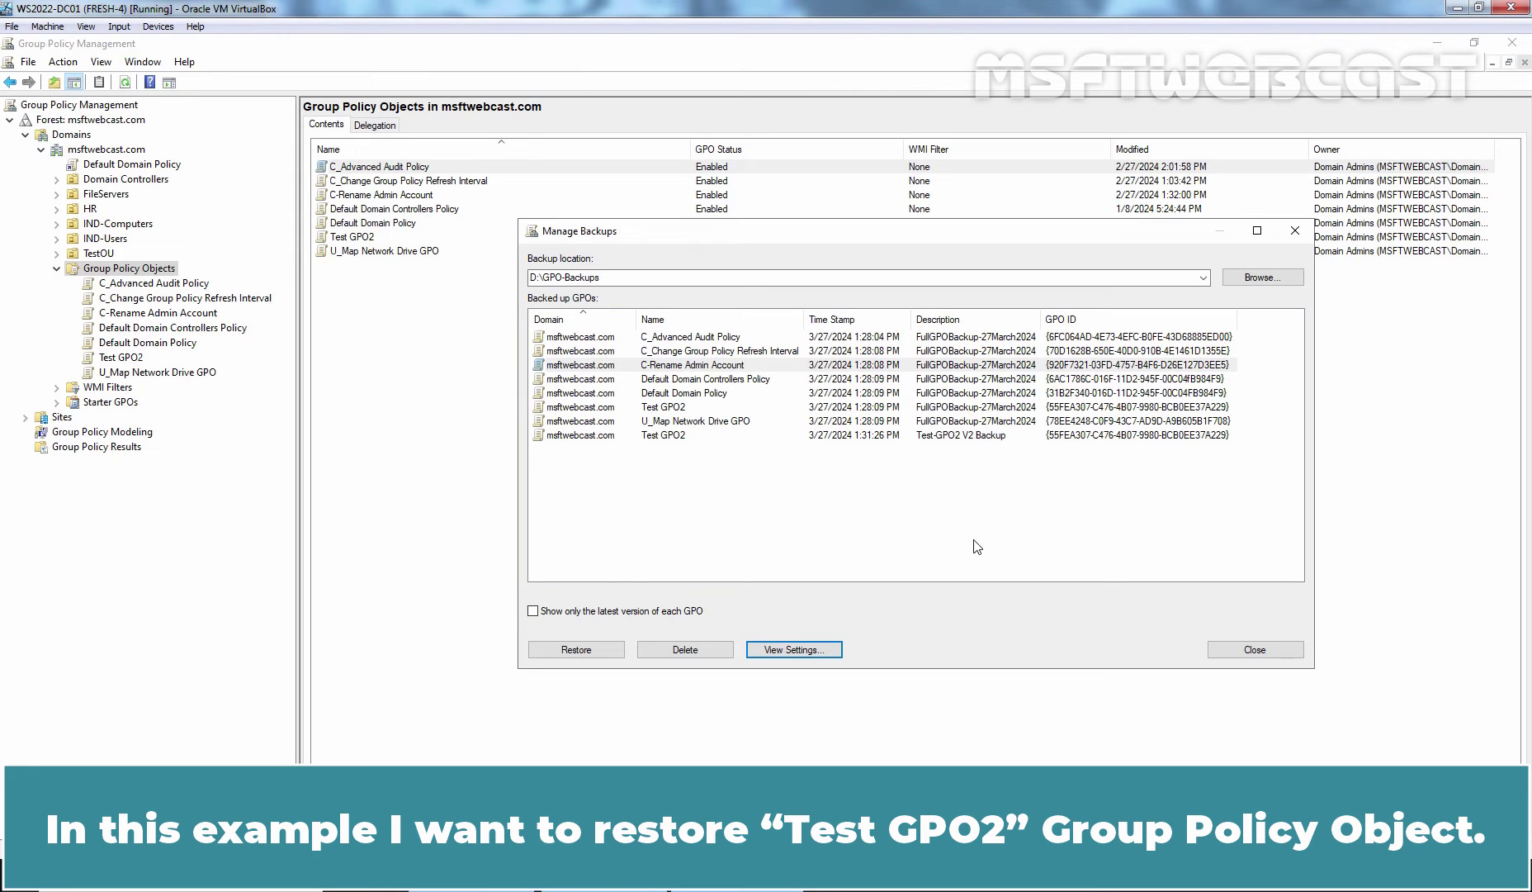
- Restore Test GPO2 from its backup described as FullGPOBackup-27March2024 and close Manage Backups
{"action": "left_click", "coordinate": [677, 408]}
{"action": "left_click", "coordinate": [675, 436]}
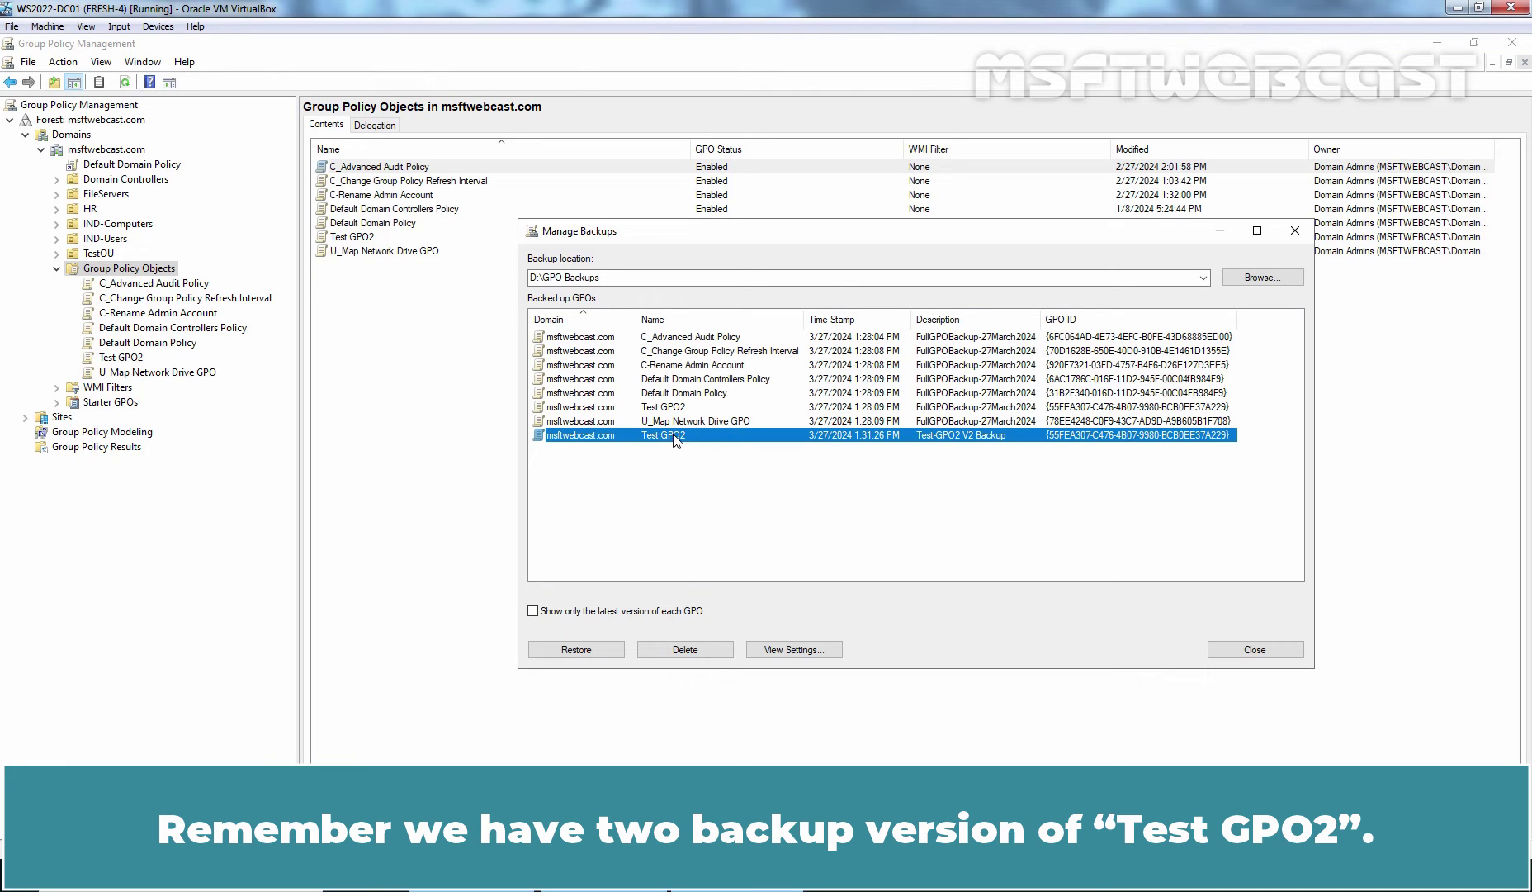
{"action": "left_click", "coordinate": [666, 410]}
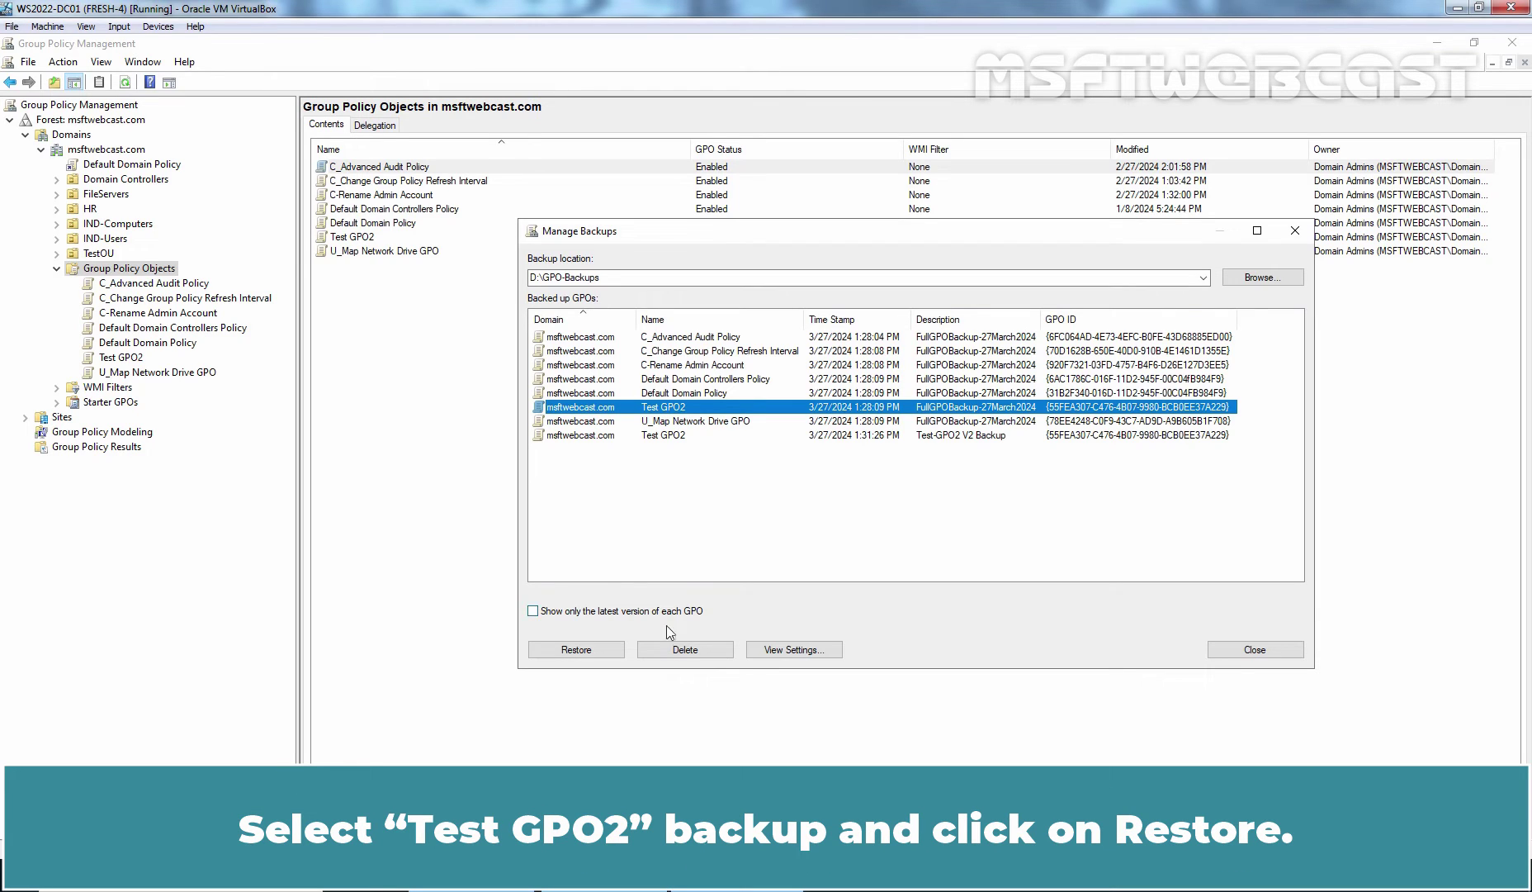
{"action": "left_click", "coordinate": [585, 650]}
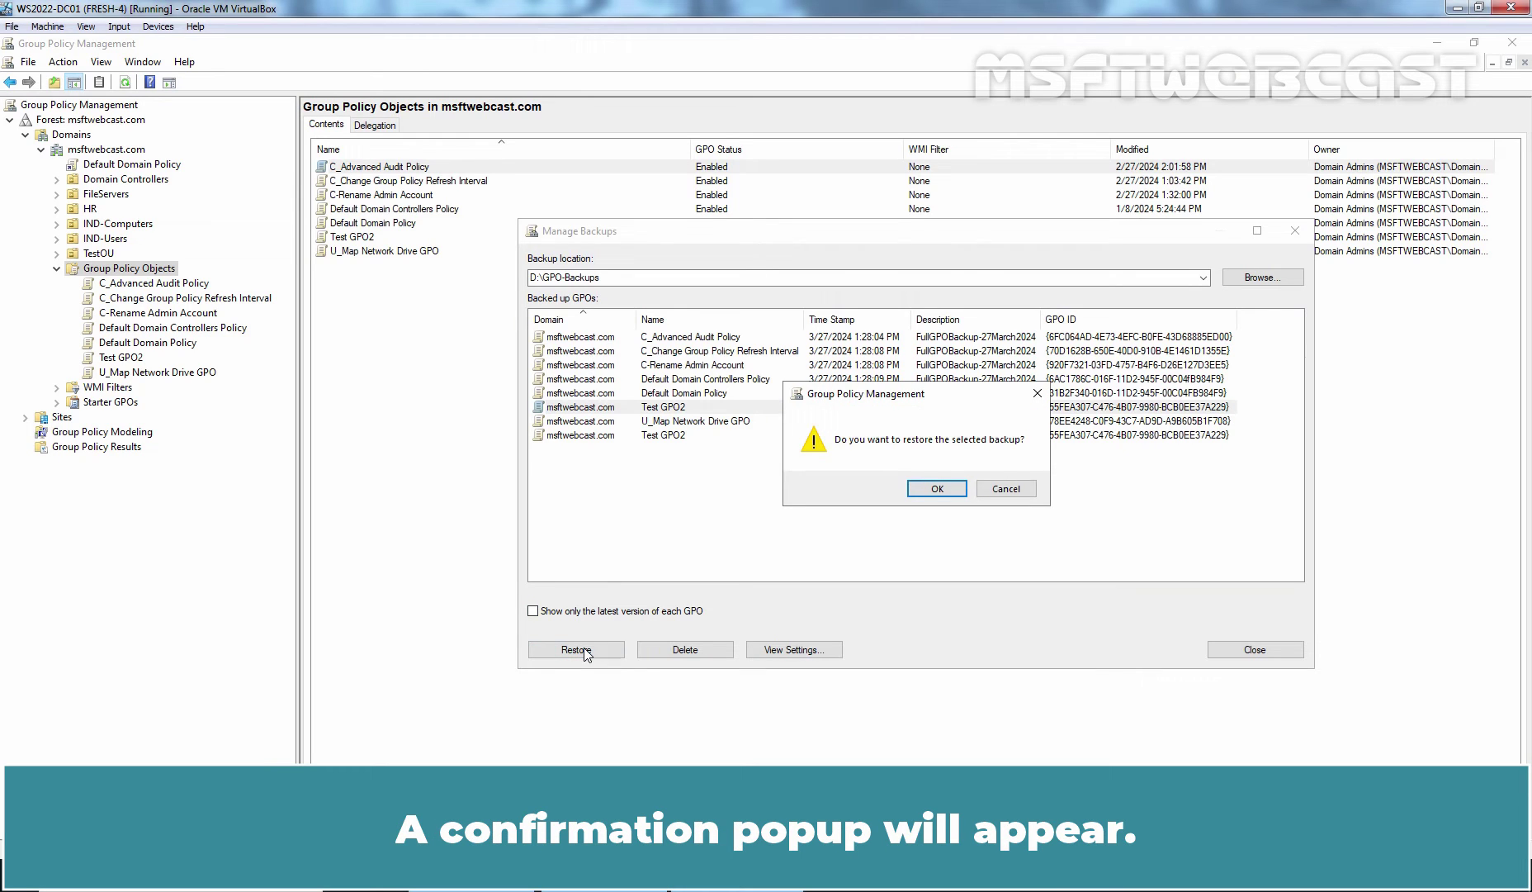
{"action": "left_click", "coordinate": [938, 490]}
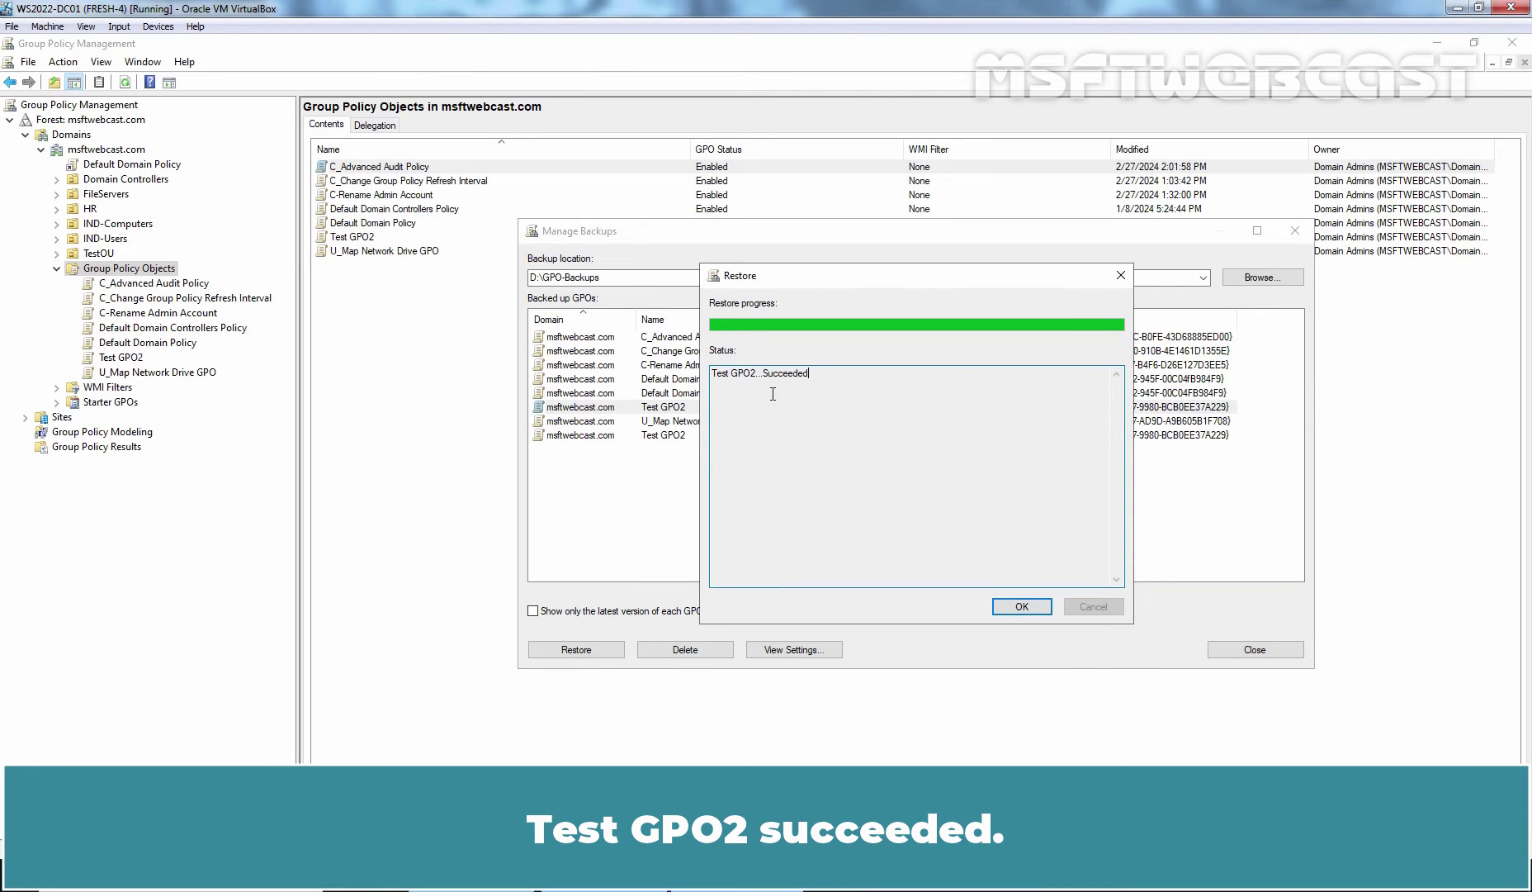
{"action": "left_click", "coordinate": [1020, 603]}
{"action": "left_click", "coordinate": [1234, 653]}
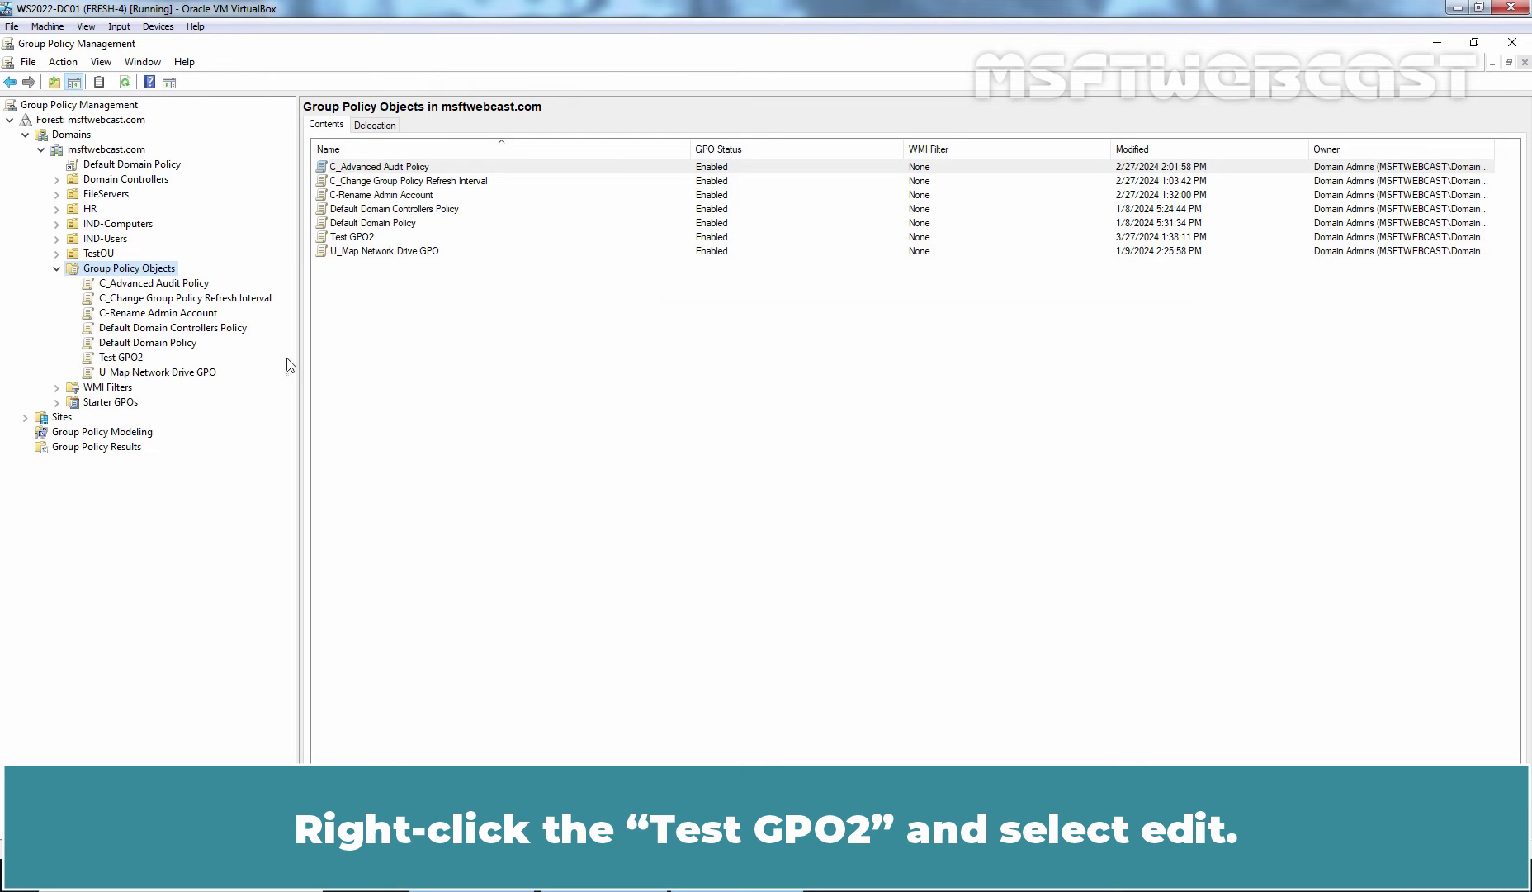
- Open the restored Test GPO2 for editing and maximize the Group Policy Management Editor
{"action": "left_click", "coordinate": [143, 356]}
{"action": "right_click", "coordinate": [142, 357]}
{"action": "left_click", "coordinate": [176, 368]}
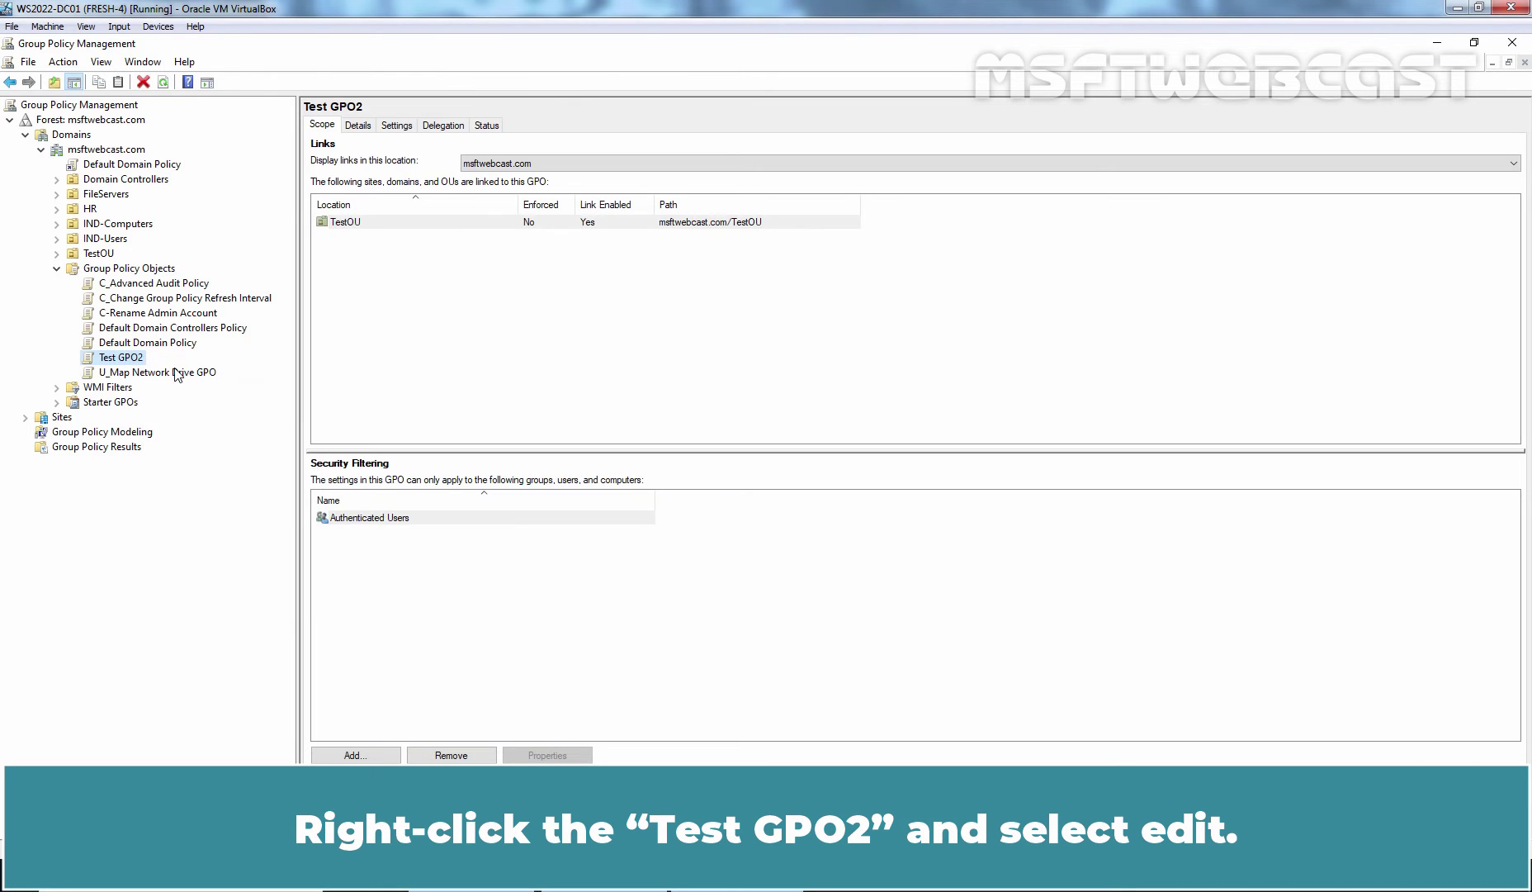
{"action": "left_click", "coordinate": [666, 112]}
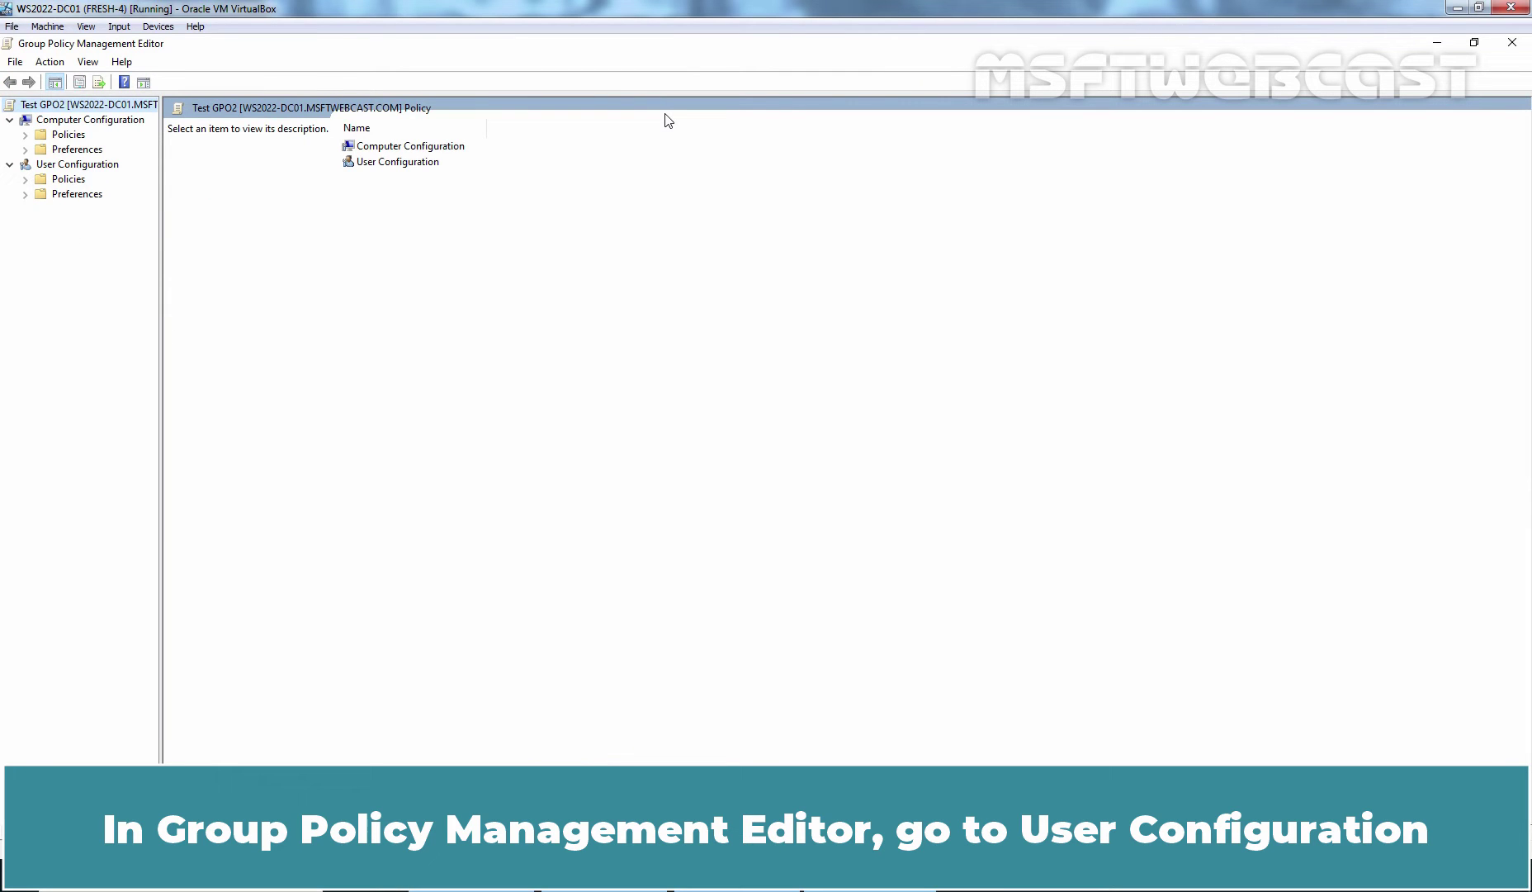
- Check the Add Logoff to the Start Menu setting under User Configuration's Start Menu and Taskbar templates, and close the editor
{"action": "left_click", "coordinate": [94, 161]}
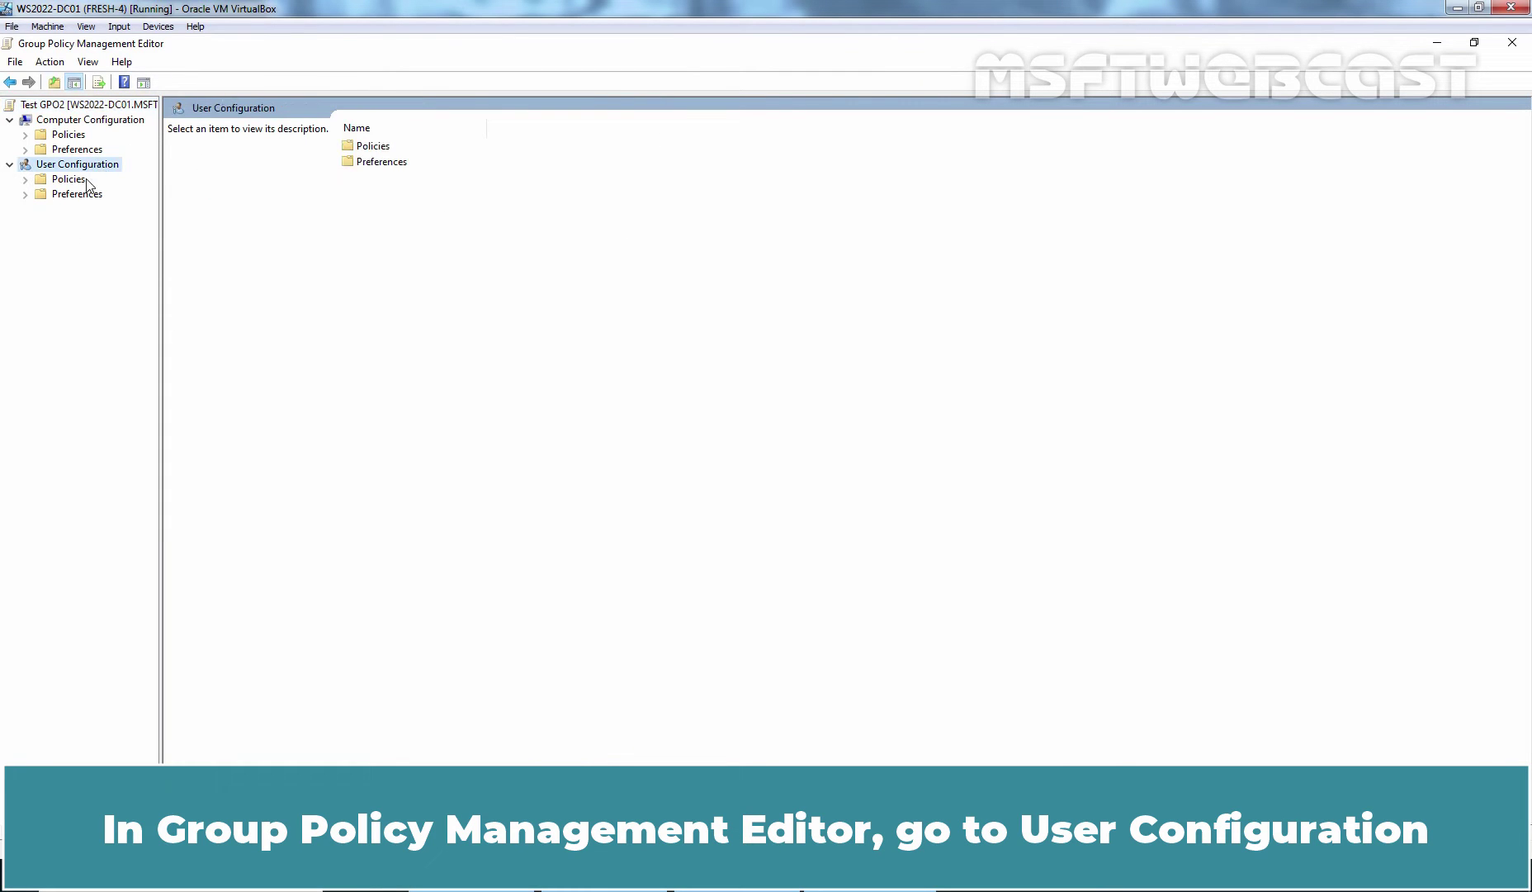
{"action": "double_click", "coordinate": [76, 179]}
{"action": "left_click", "coordinate": [102, 226]}
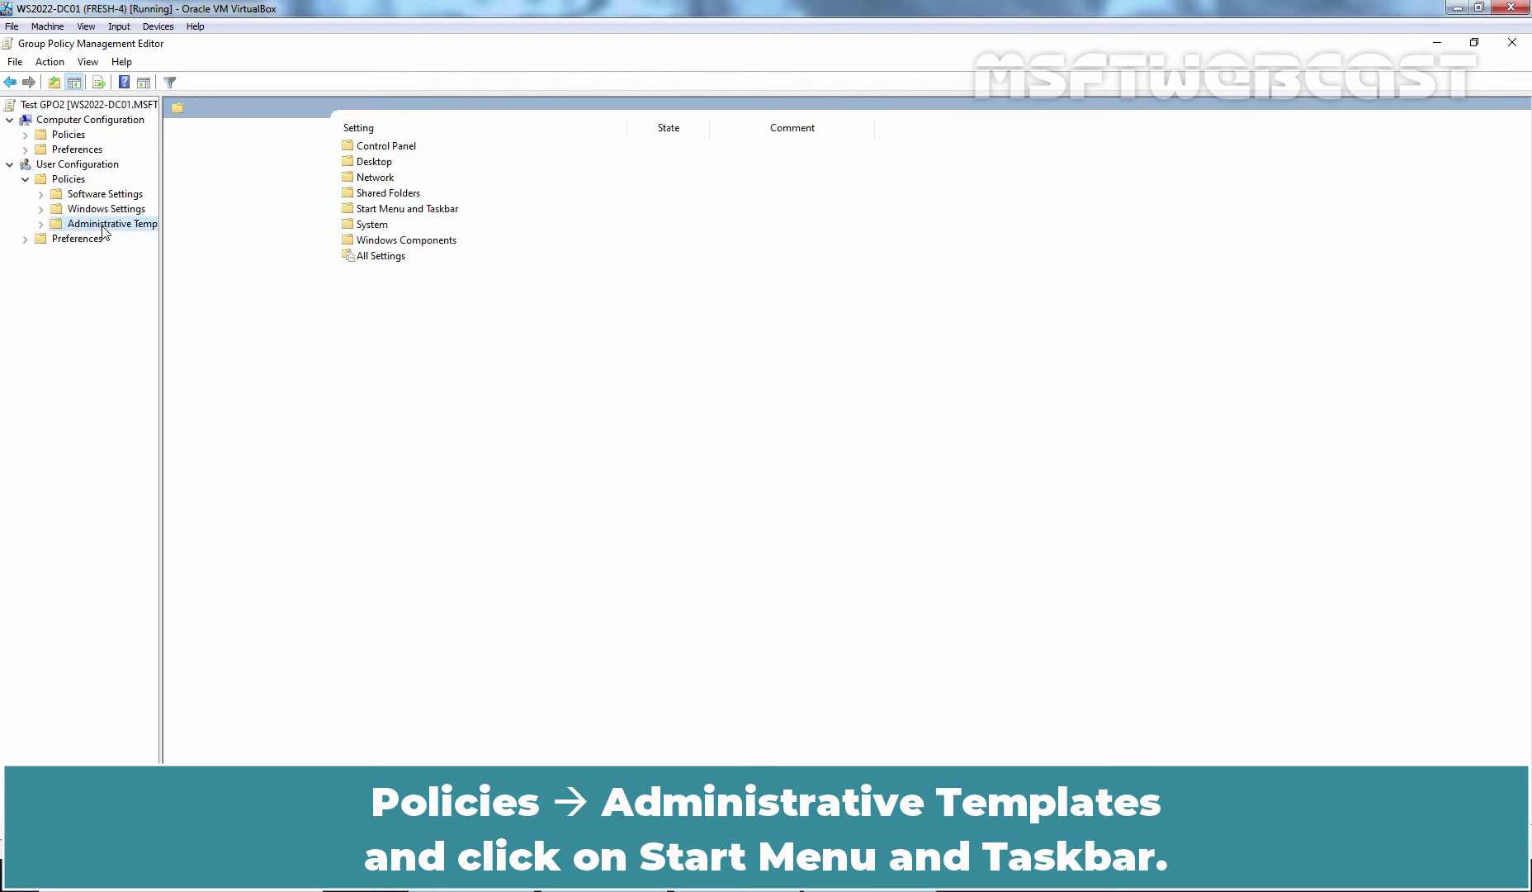
{"action": "double_click", "coordinate": [102, 230]}
{"action": "left_click", "coordinate": [113, 301]}
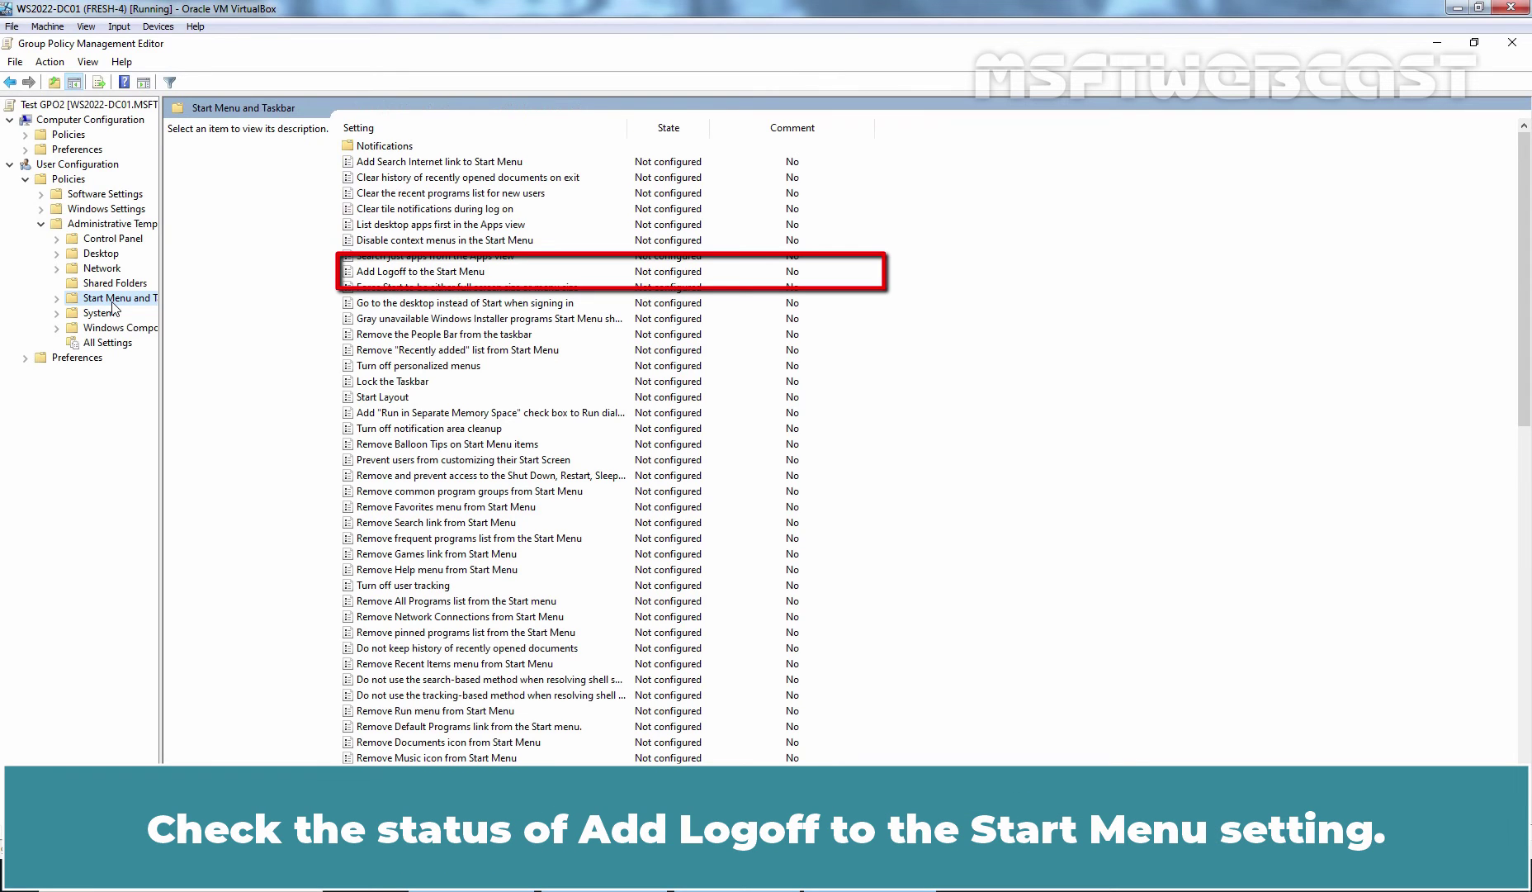
{"action": "left_click", "coordinate": [431, 273]}
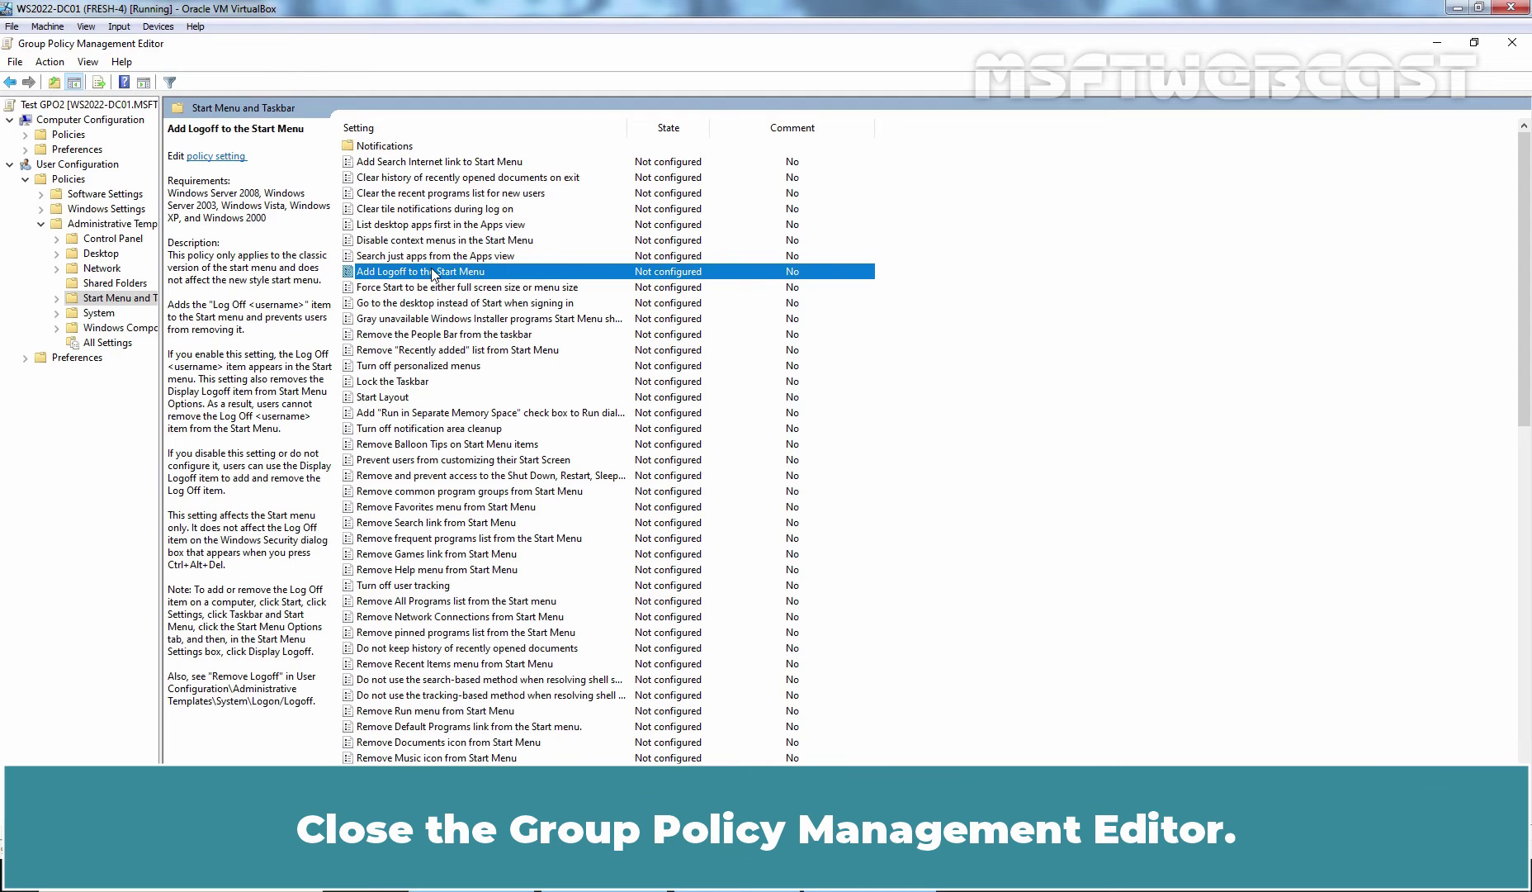
{"action": "left_click", "coordinate": [1511, 43]}
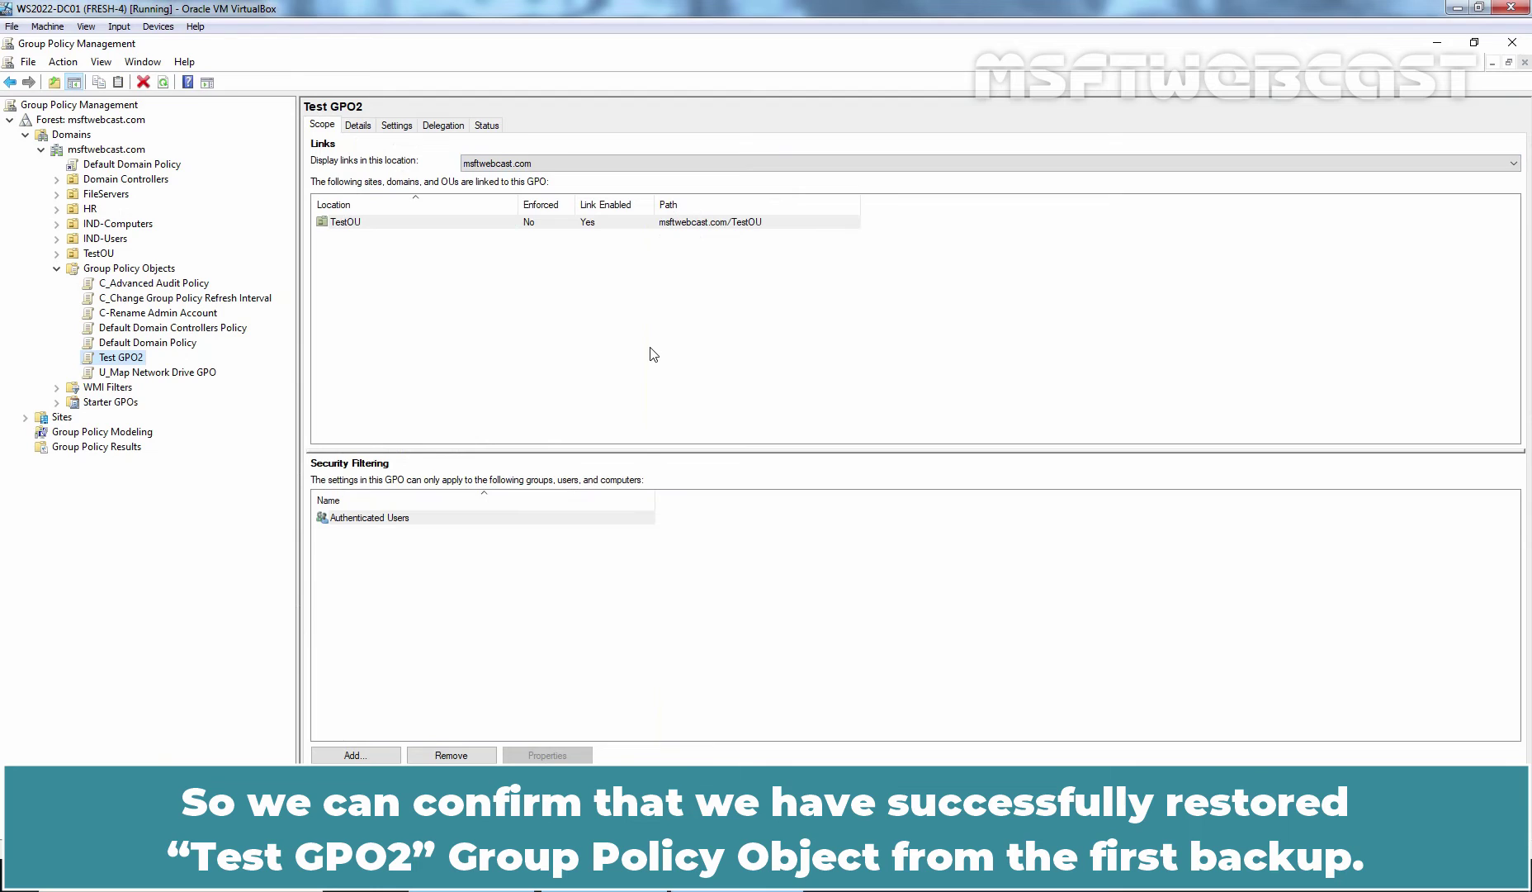
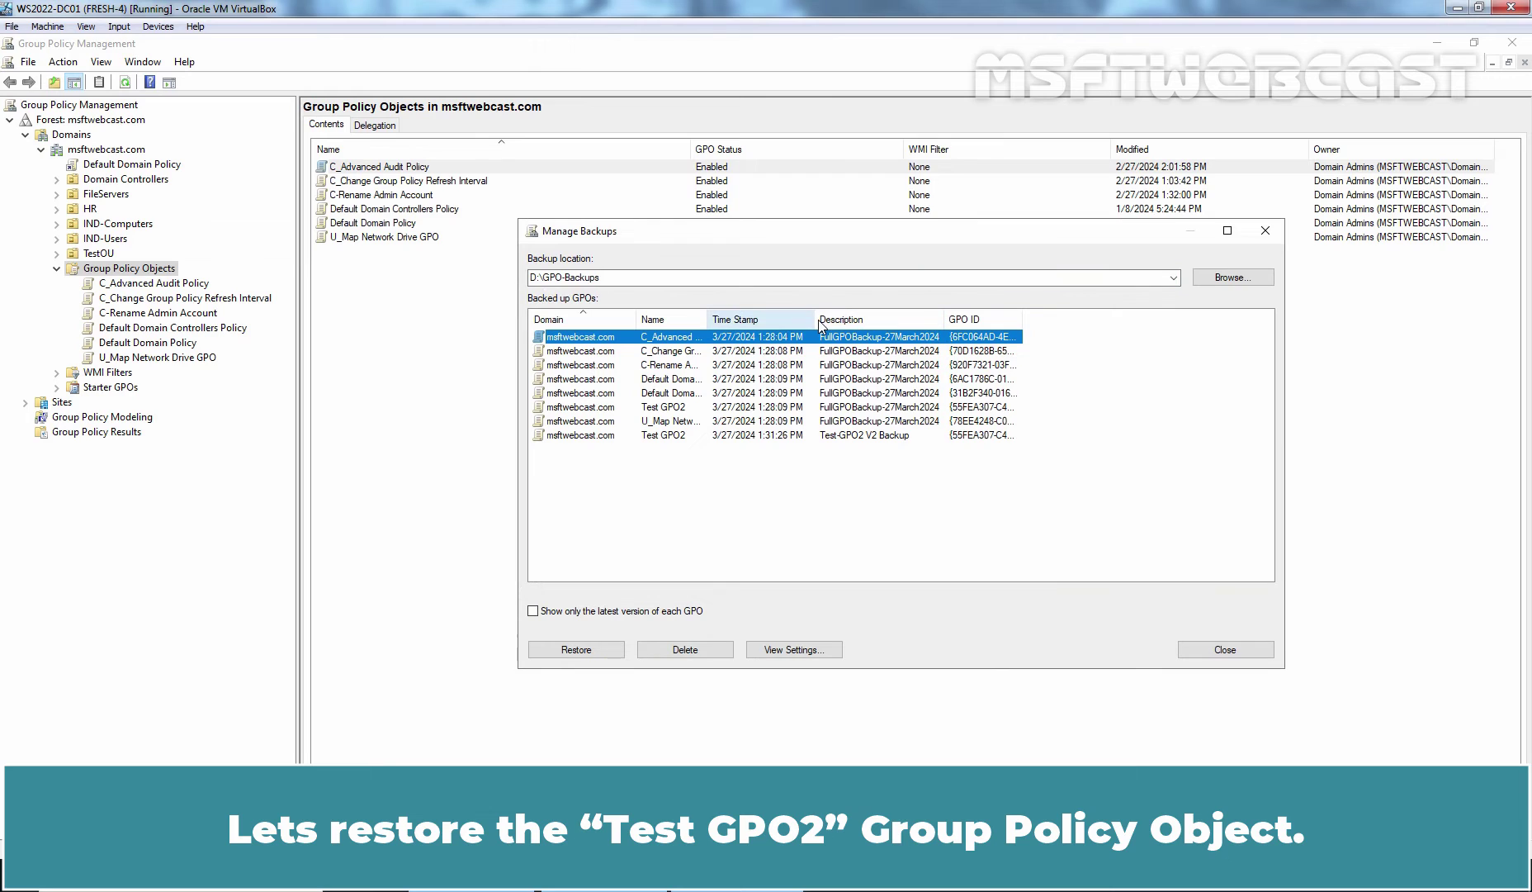
- Widen the Name column in Manage Backups and show only the latest version of each GPO
{"action": "double_click", "coordinate": [708, 320]}
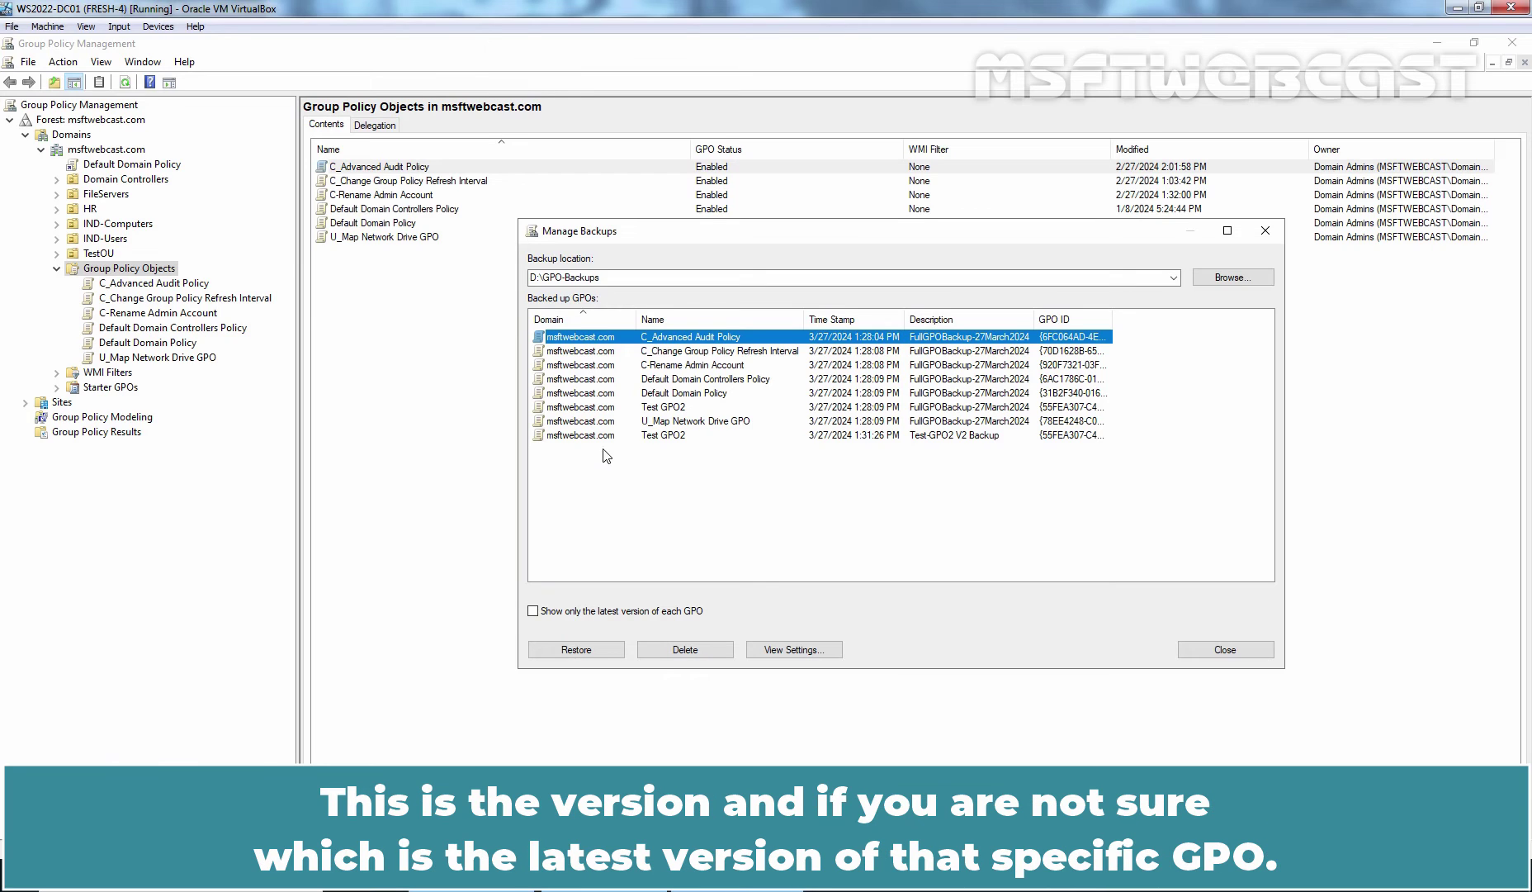
{"action": "left_click", "coordinate": [583, 435]}
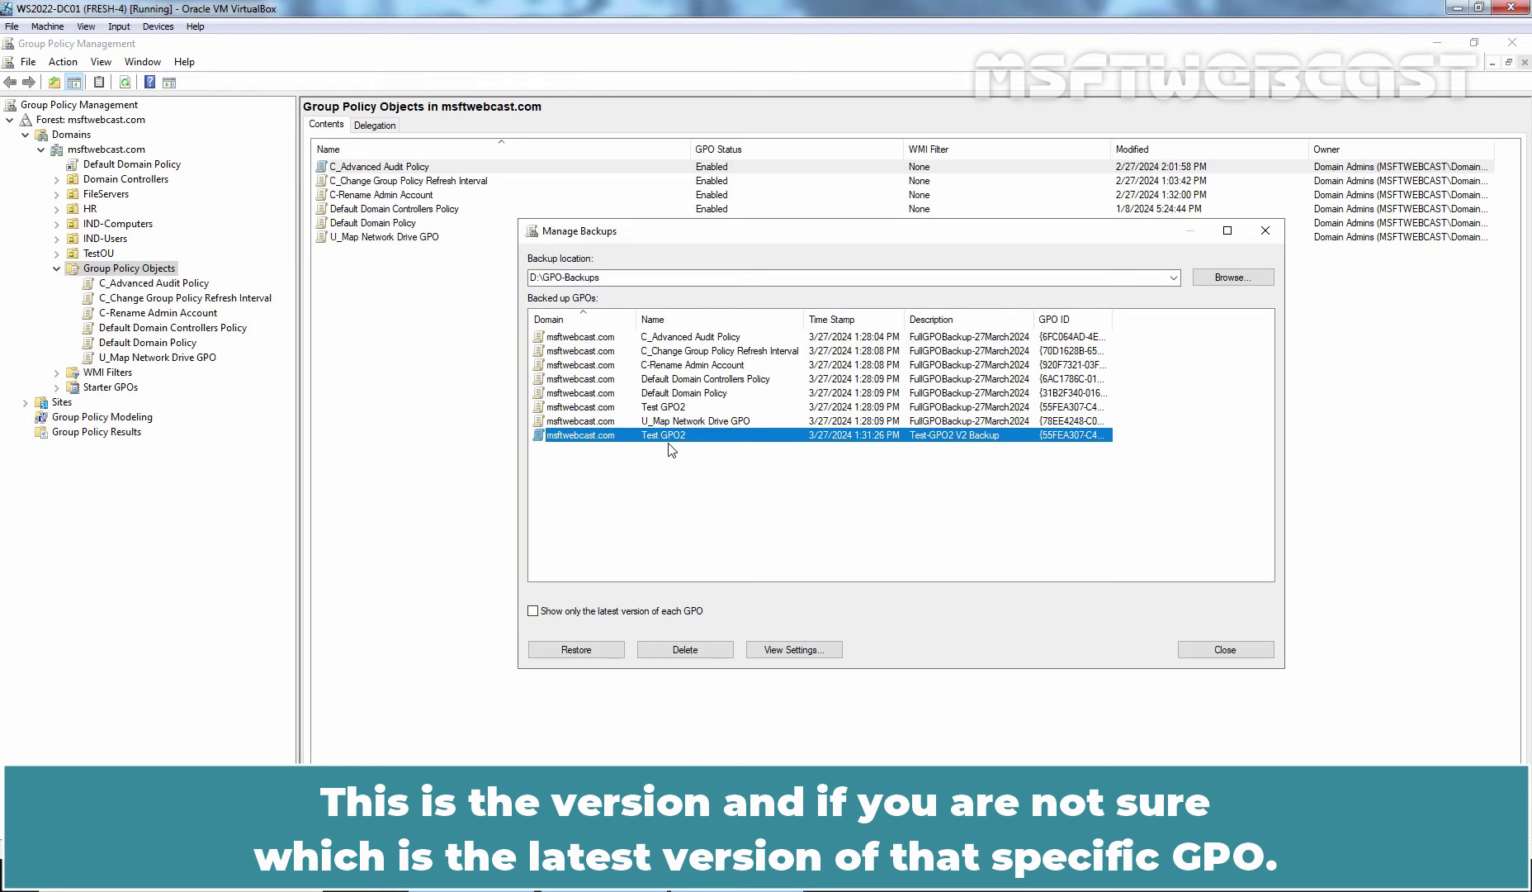
{"action": "left_click", "coordinate": [533, 611]}
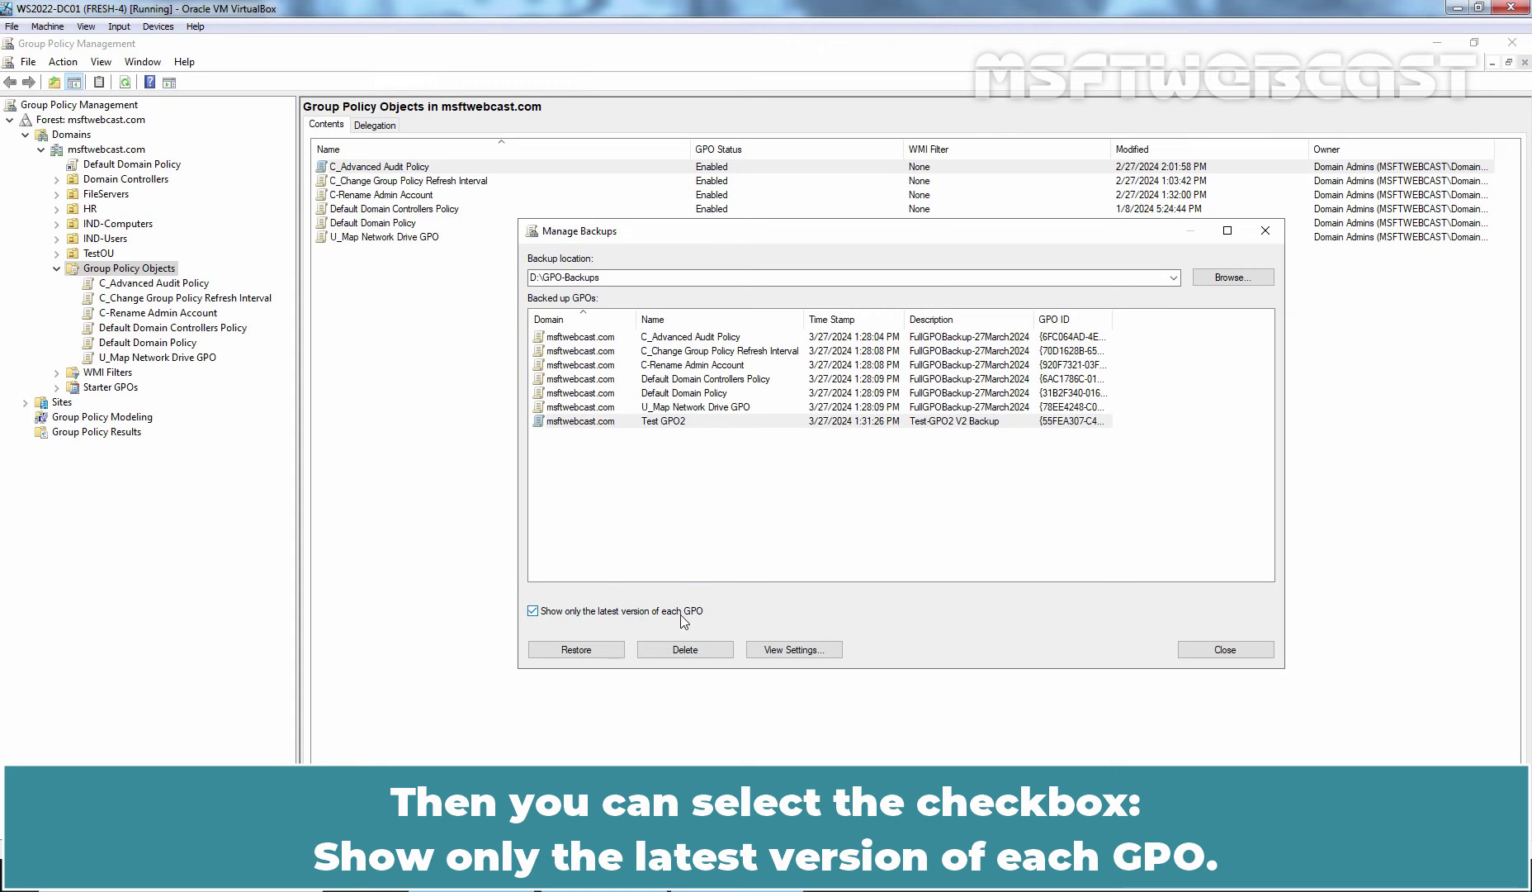
- Restore Test GPO2 from the backup described as "Test-GPO2 V2 Backup" and close Manage Backups
{"action": "left_click", "coordinate": [670, 422]}
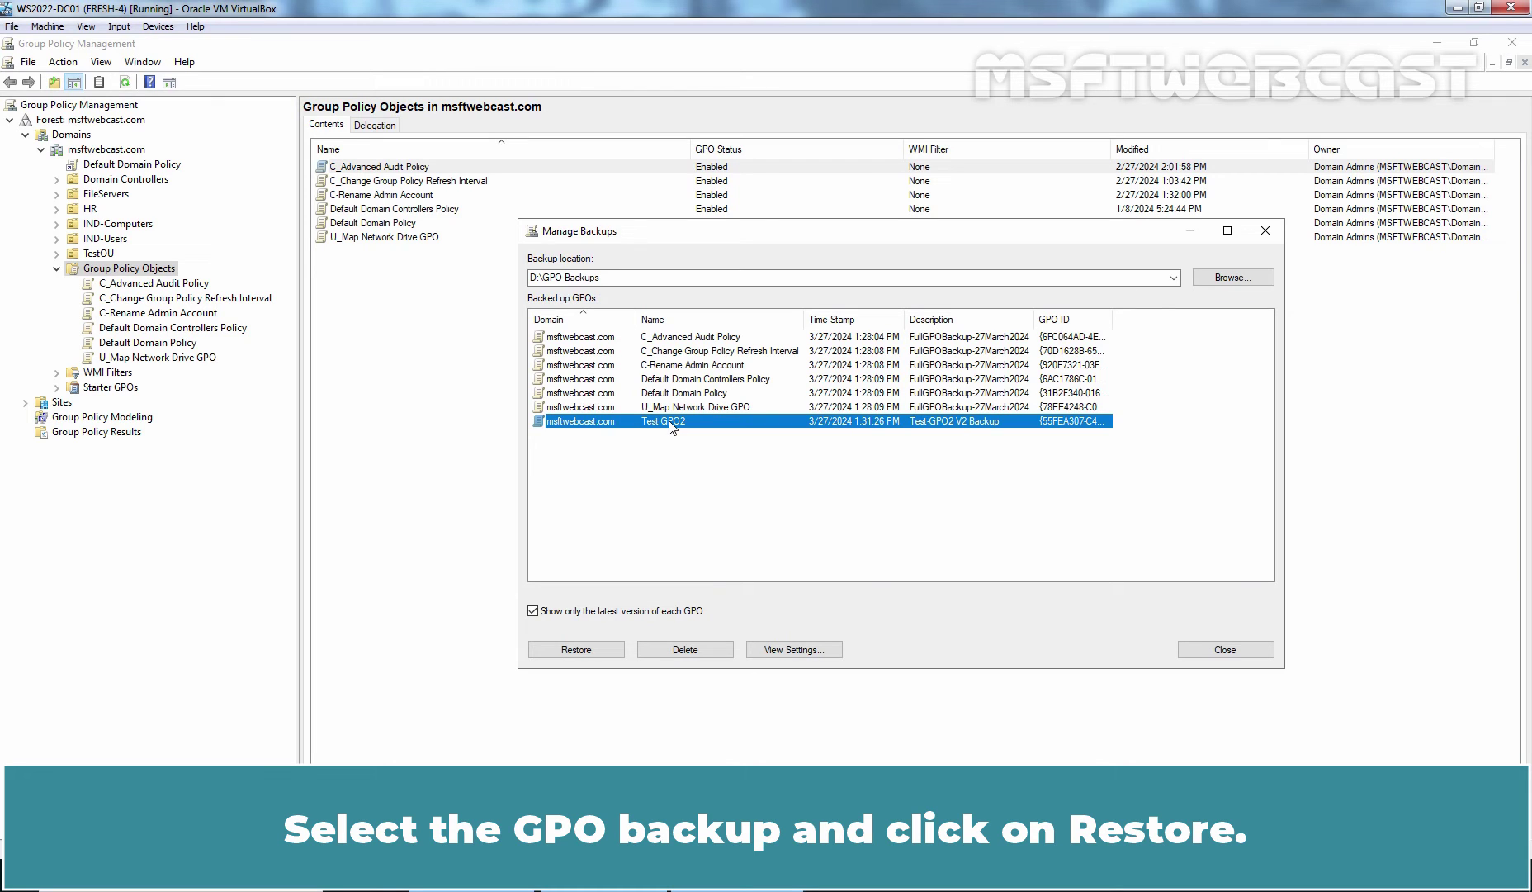
{"action": "left_click", "coordinate": [582, 651]}
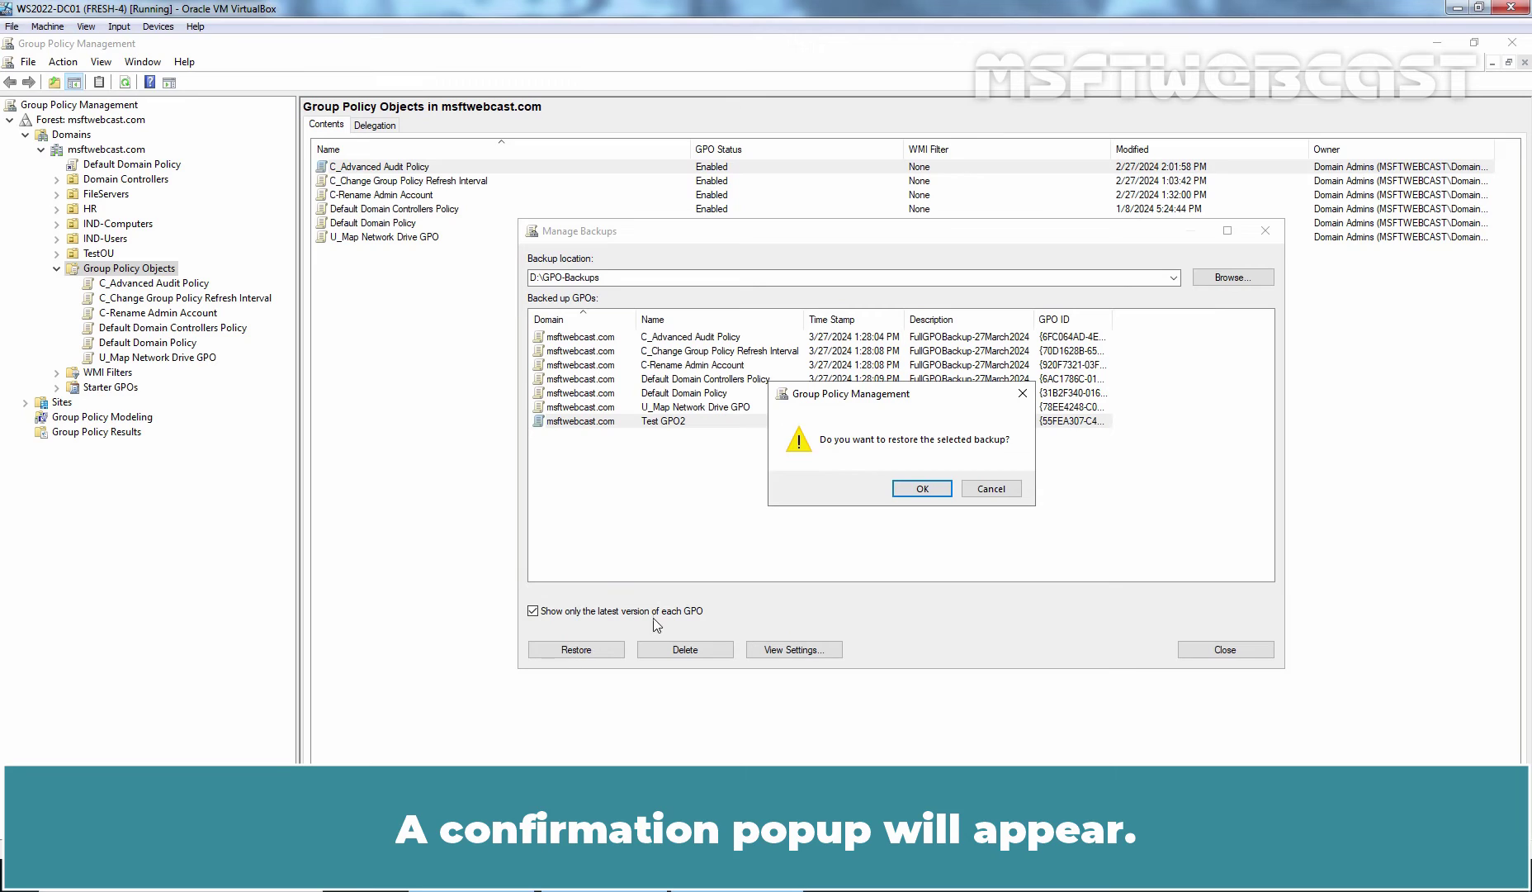
{"action": "left_click", "coordinate": [923, 489]}
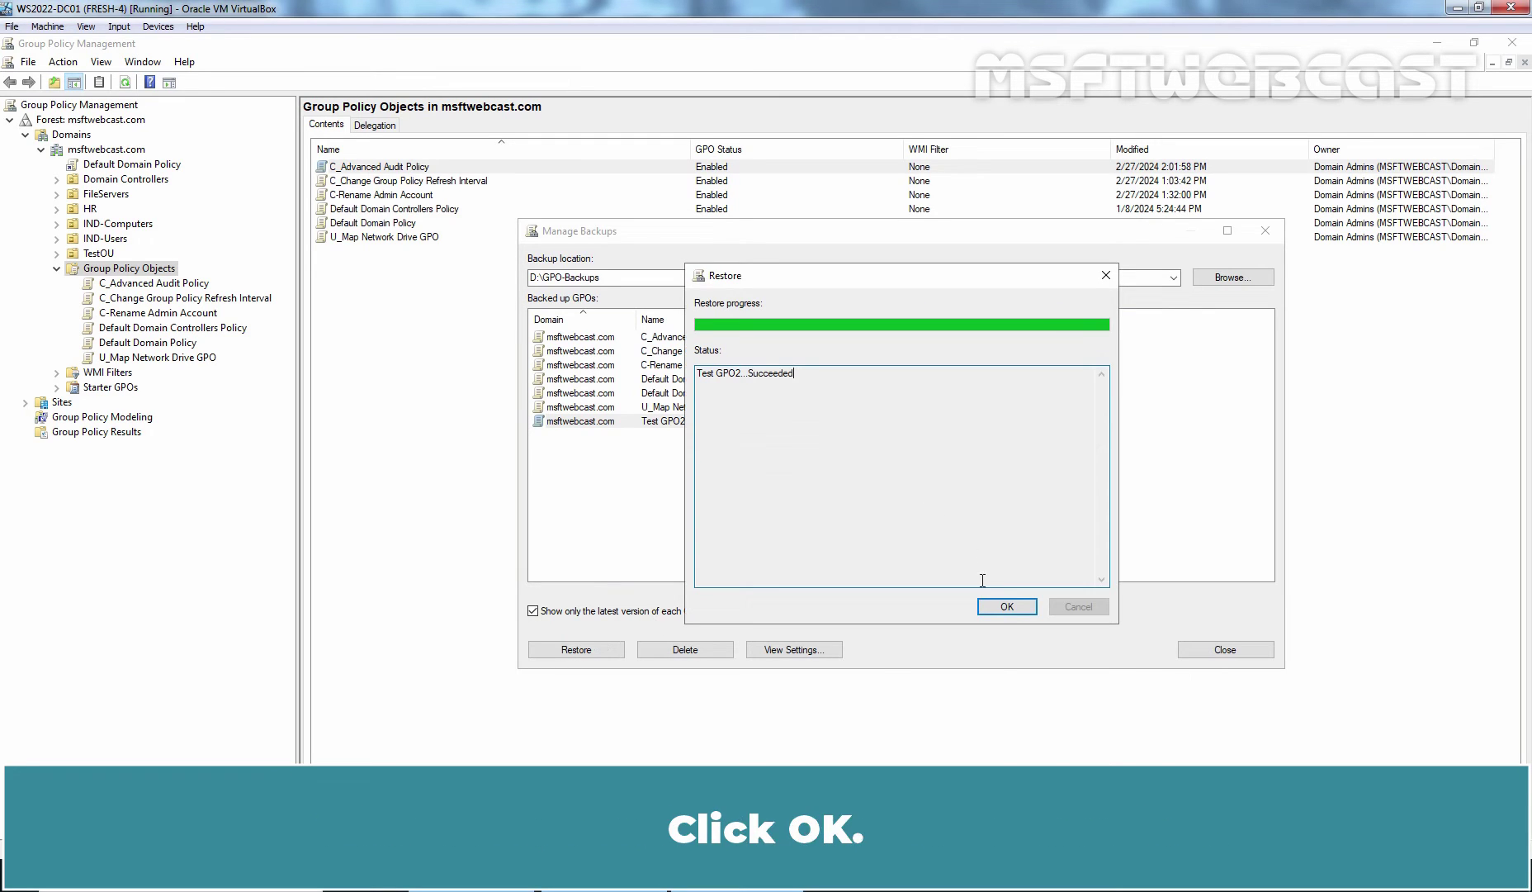
{"action": "left_click", "coordinate": [1004, 606]}
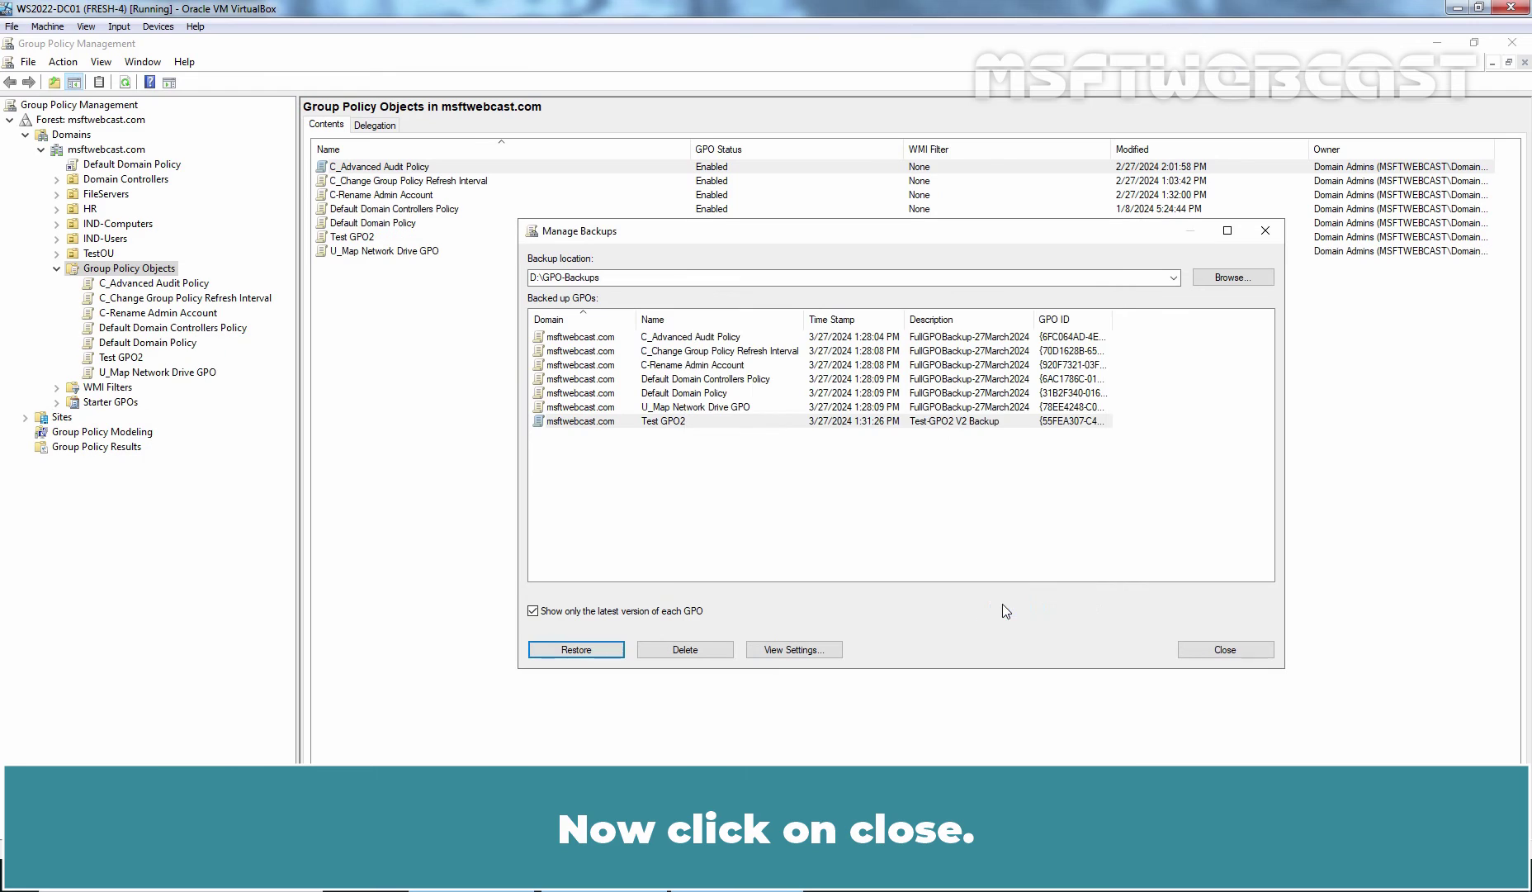
{"action": "left_click", "coordinate": [1227, 652]}
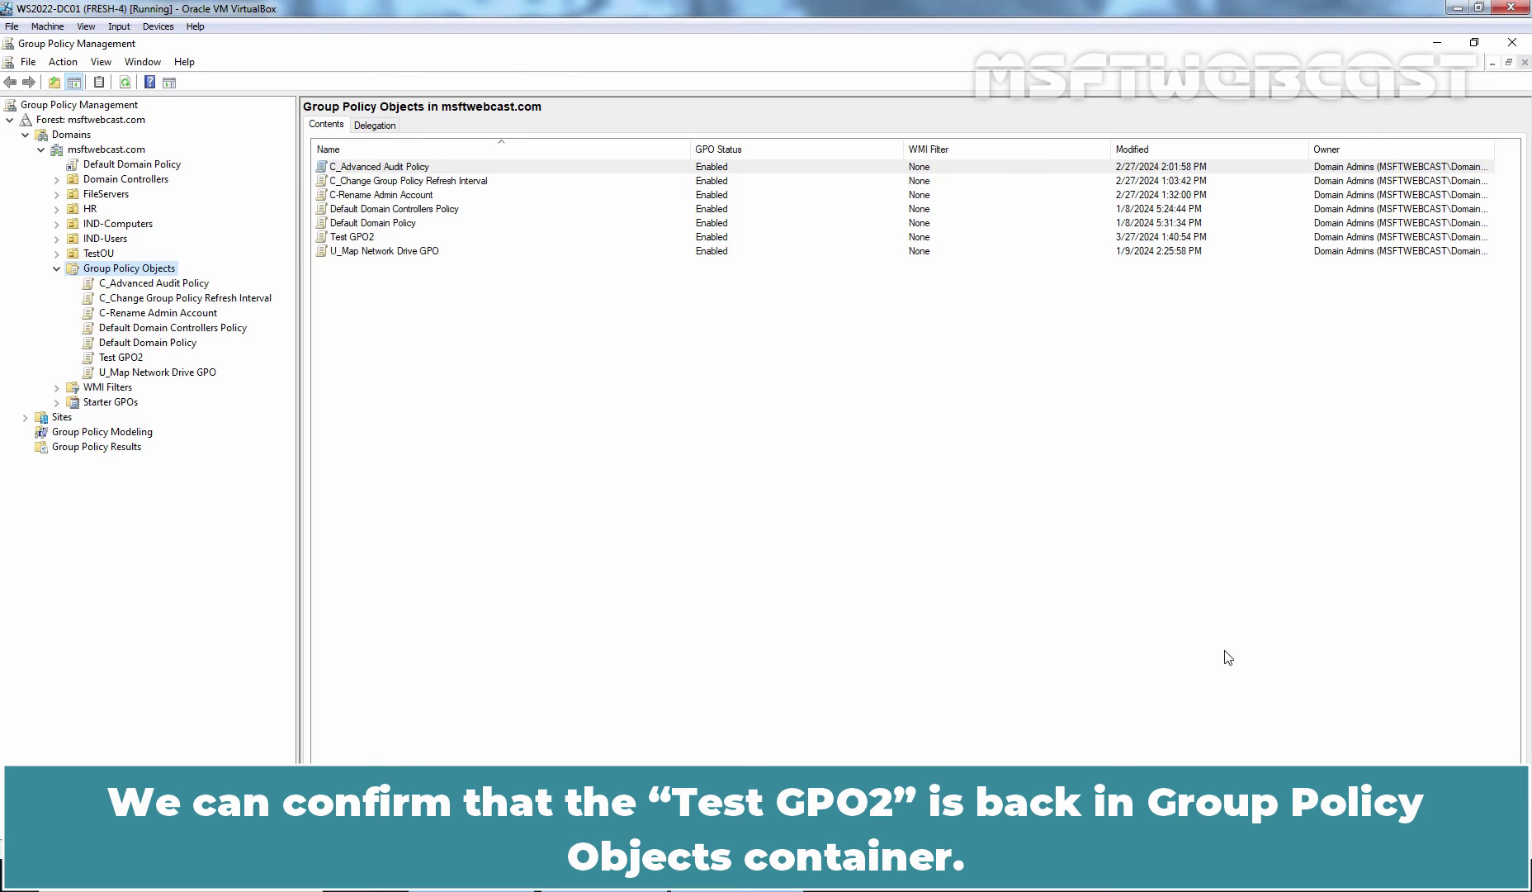
- Open Test GPO2, restored from the V2 backup, for editing and maximize the Group Policy Management Editor
{"action": "left_click", "coordinate": [115, 358]}
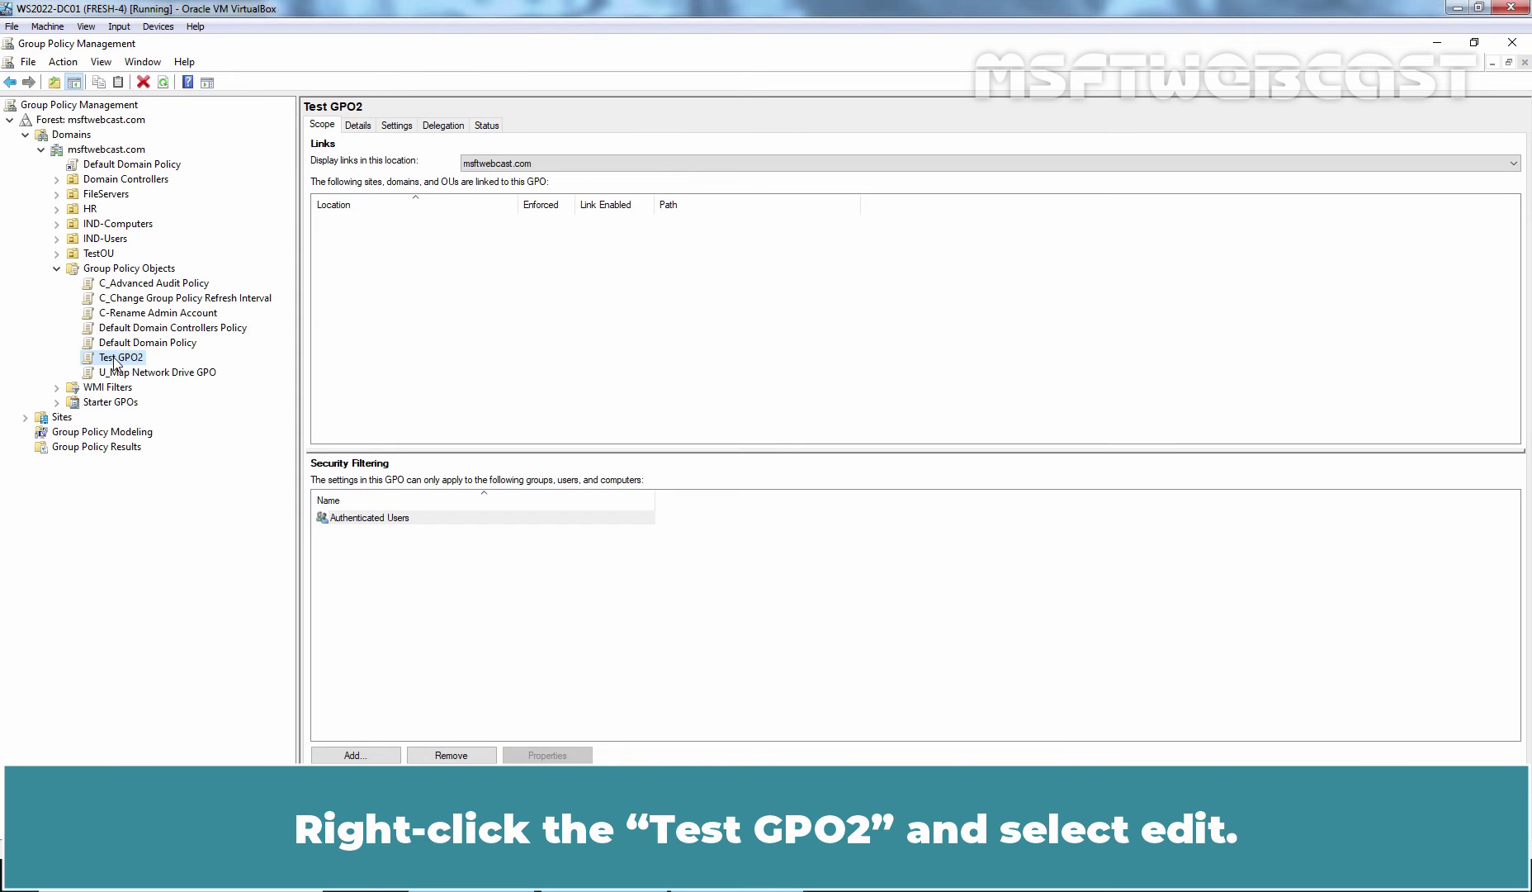
{"action": "right_click", "coordinate": [115, 361]}
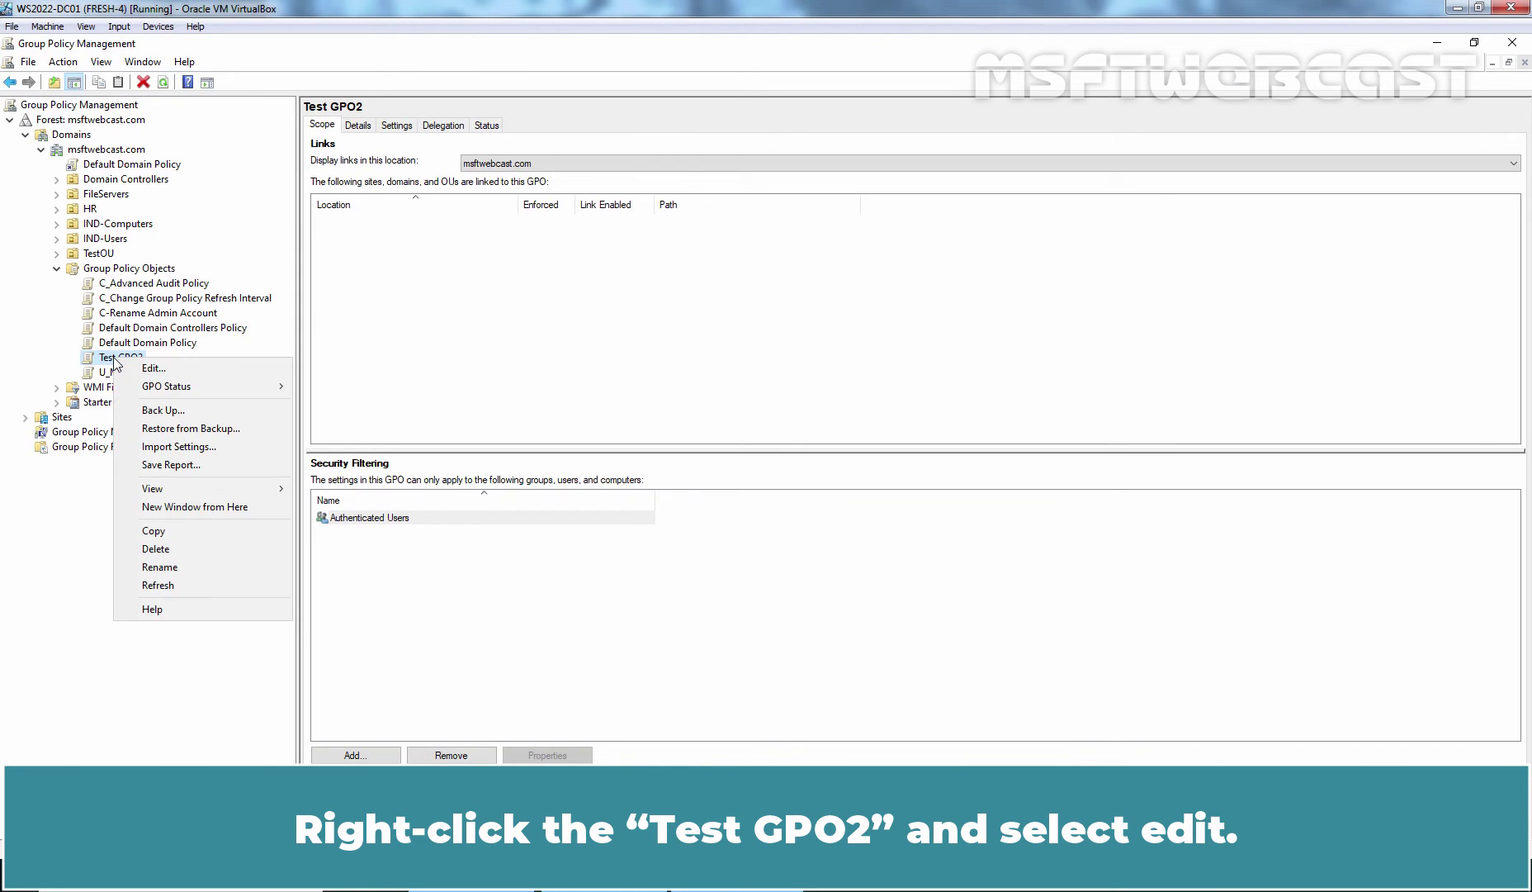
{"action": "left_click", "coordinate": [173, 371]}
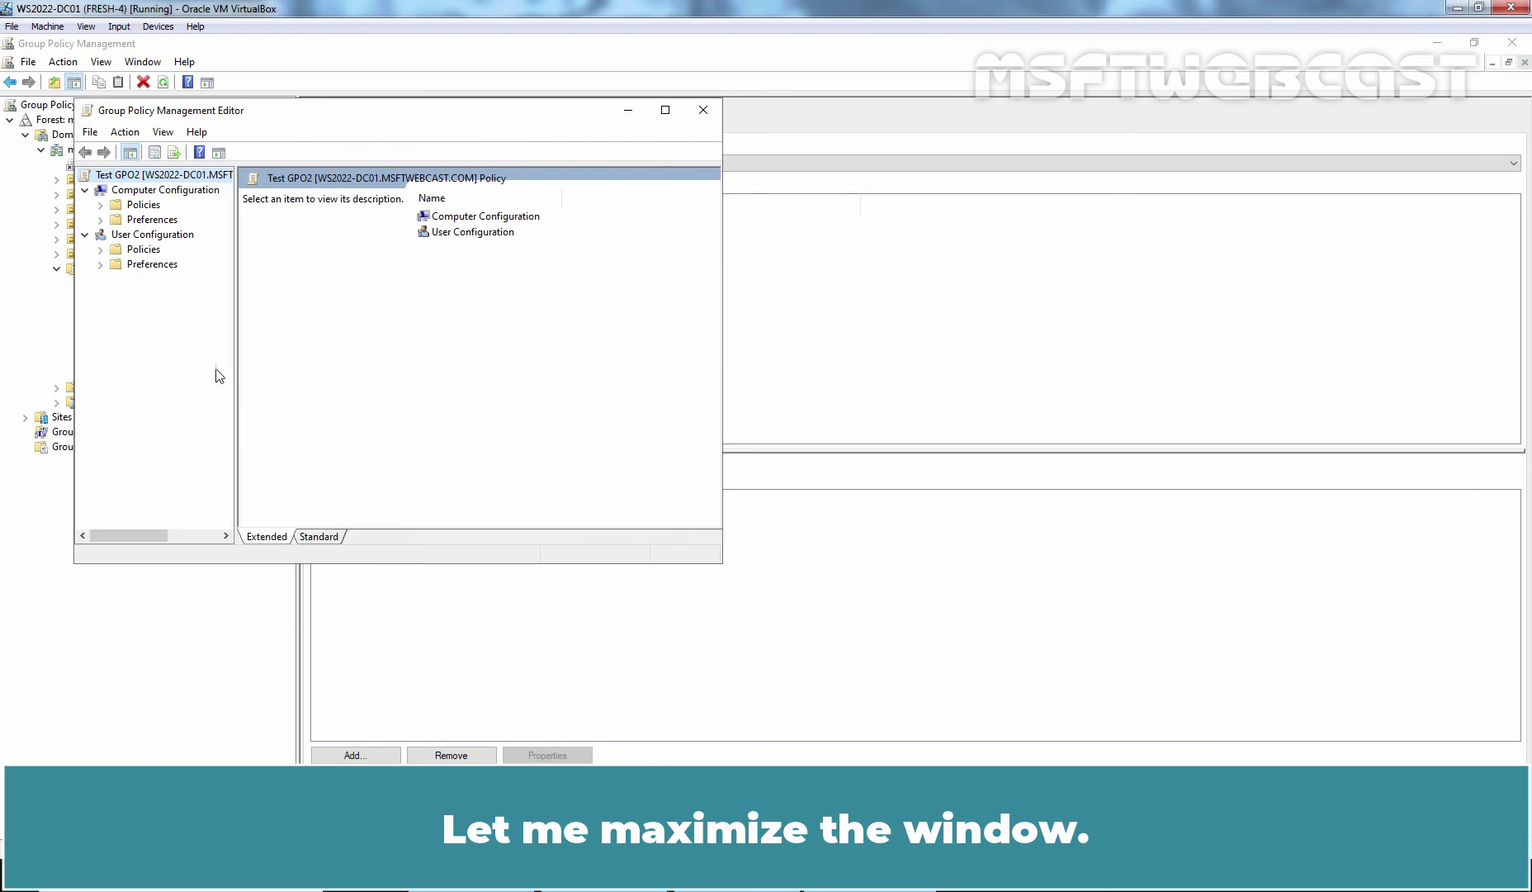
{"action": "left_click", "coordinate": [667, 115]}
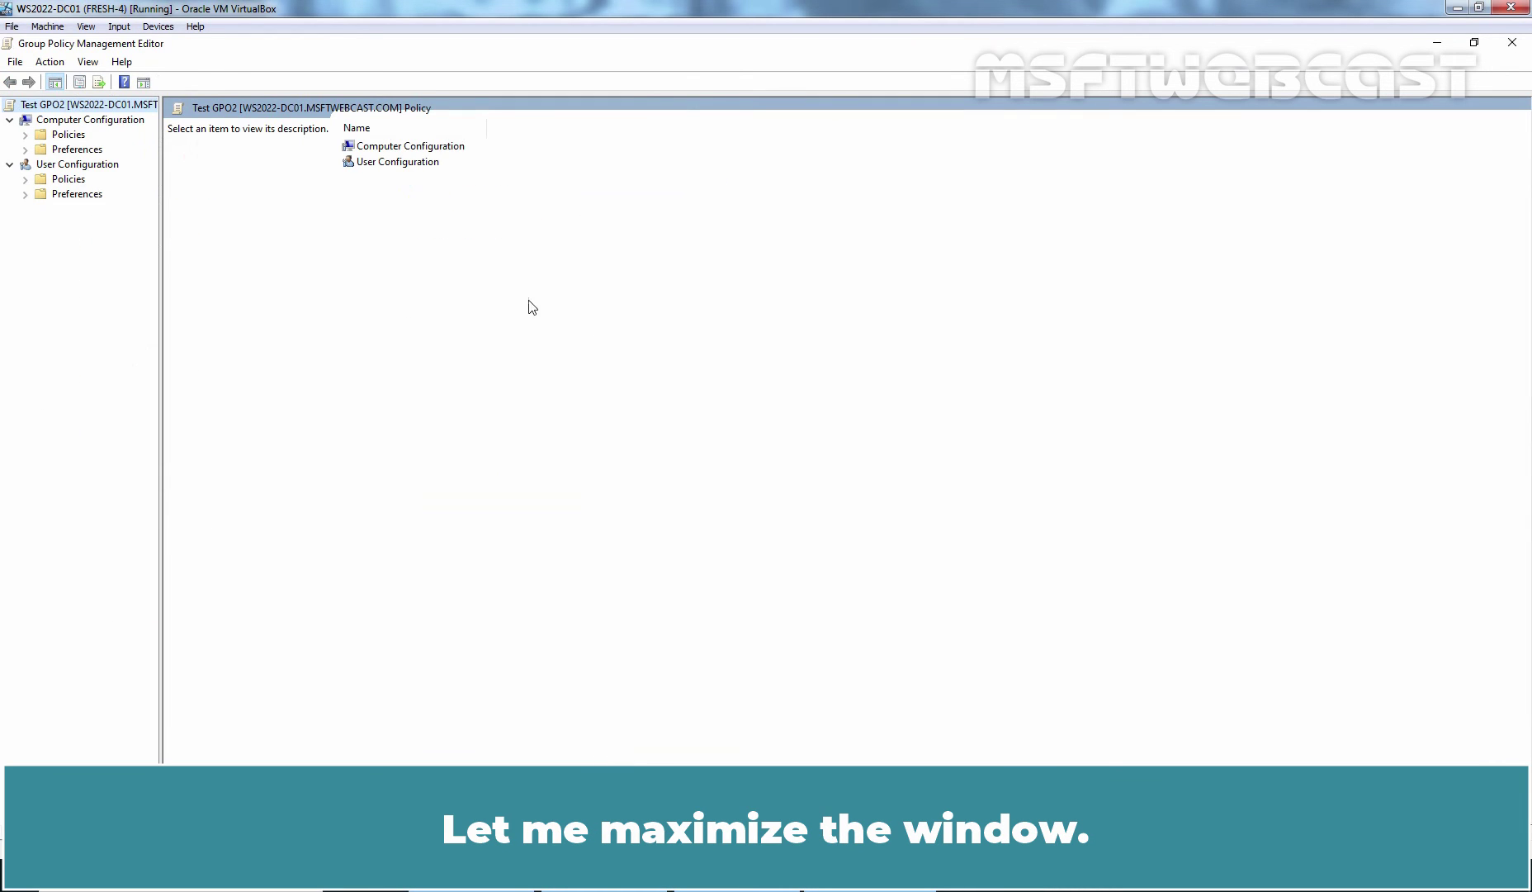
- Inspect the Add Logoff to the Start Menu policy under User Configuration's Start Menu and Taskbar templates, and close the editor
{"action": "left_click", "coordinate": [107, 165]}
{"action": "double_click", "coordinate": [70, 180]}
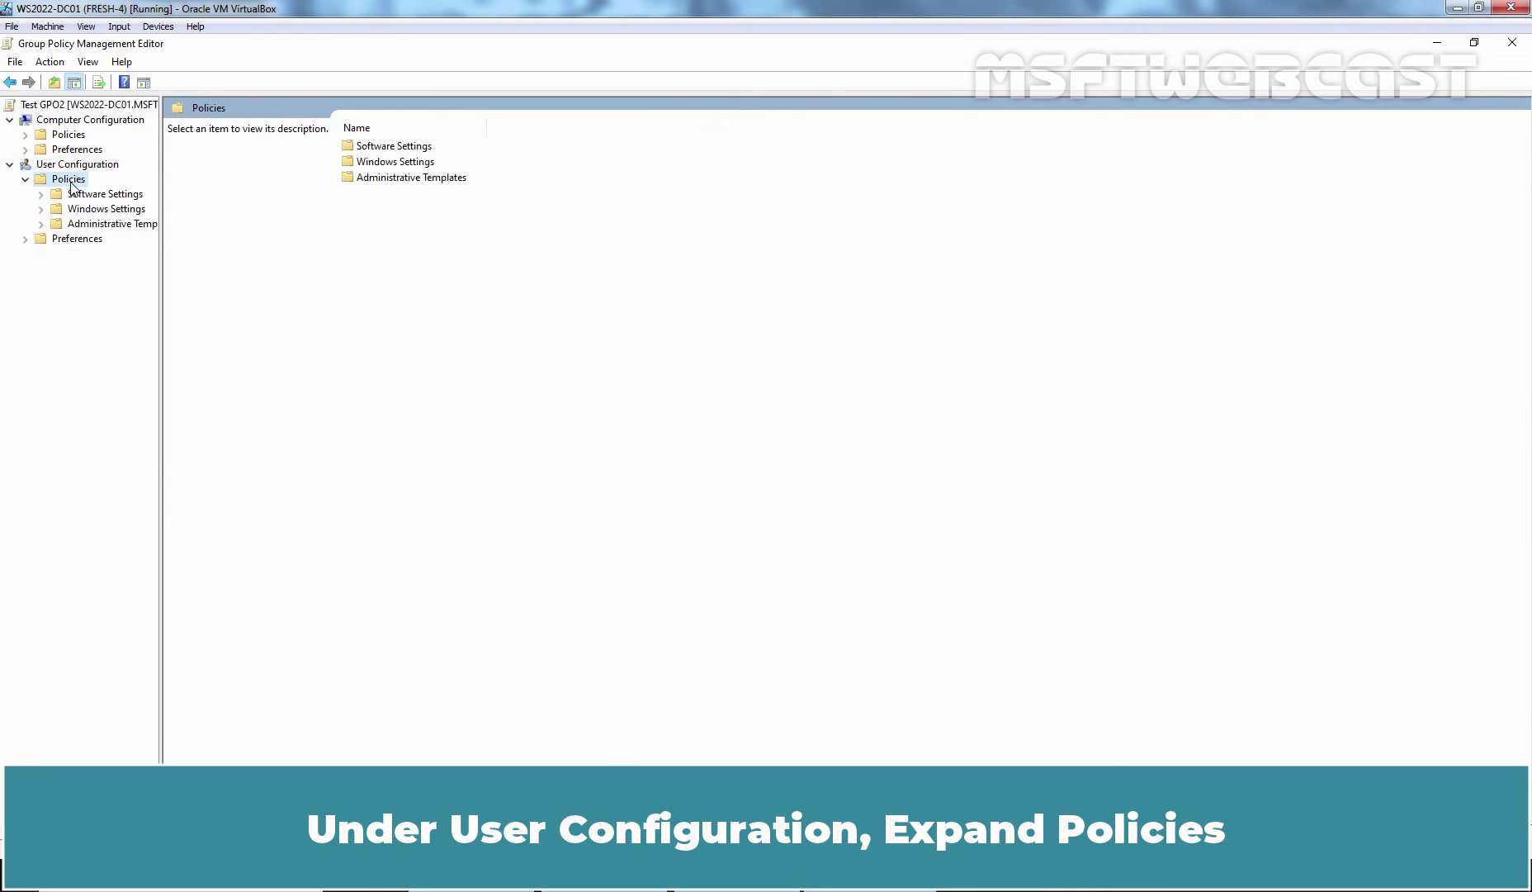
{"action": "double_click", "coordinate": [107, 227]}
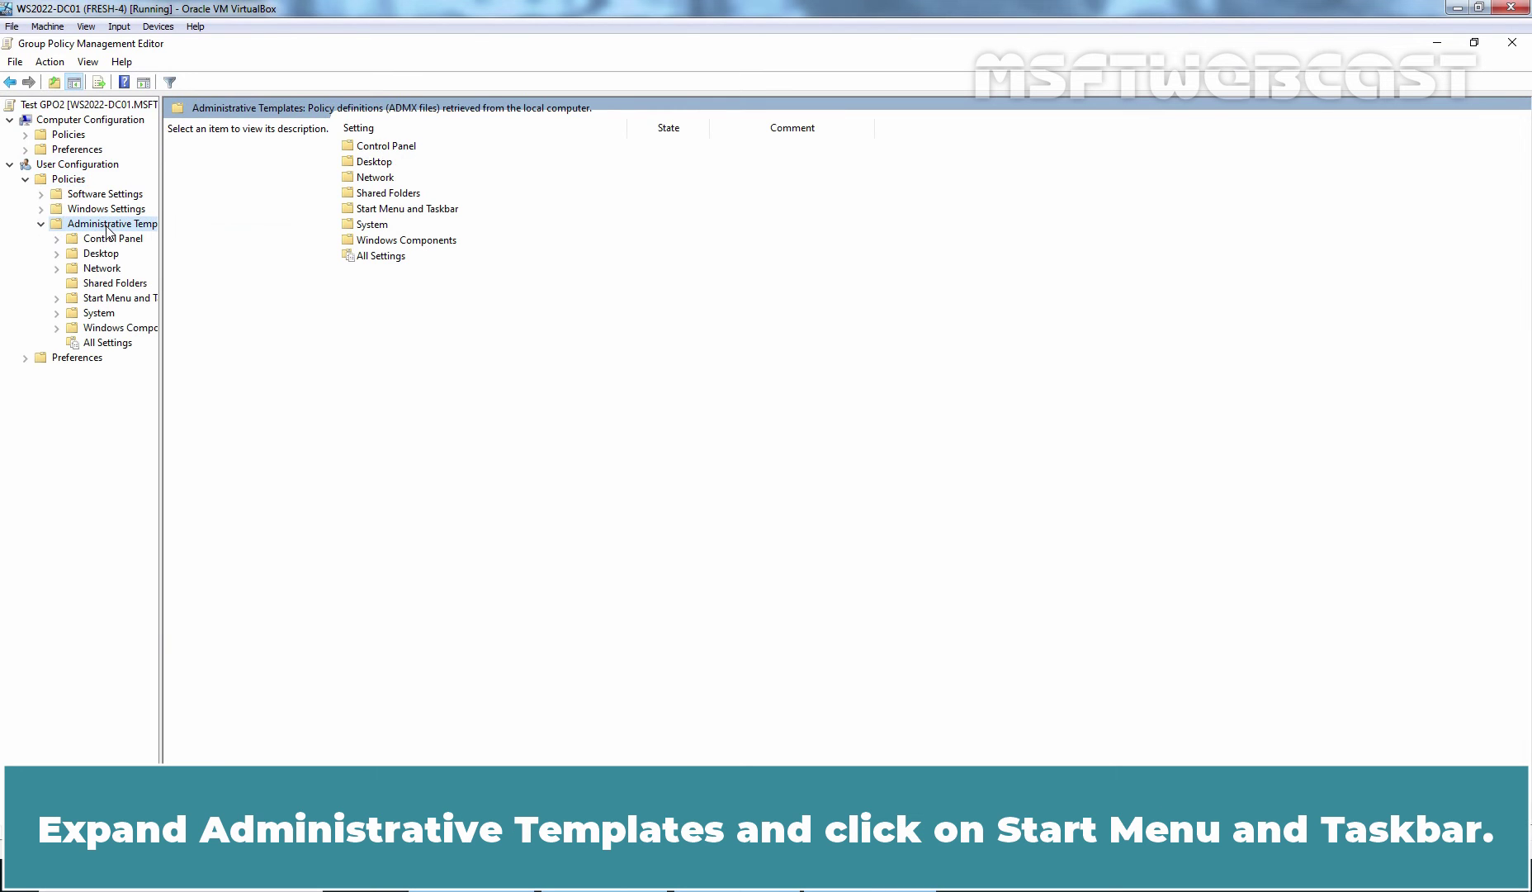
{"action": "left_click", "coordinate": [117, 301]}
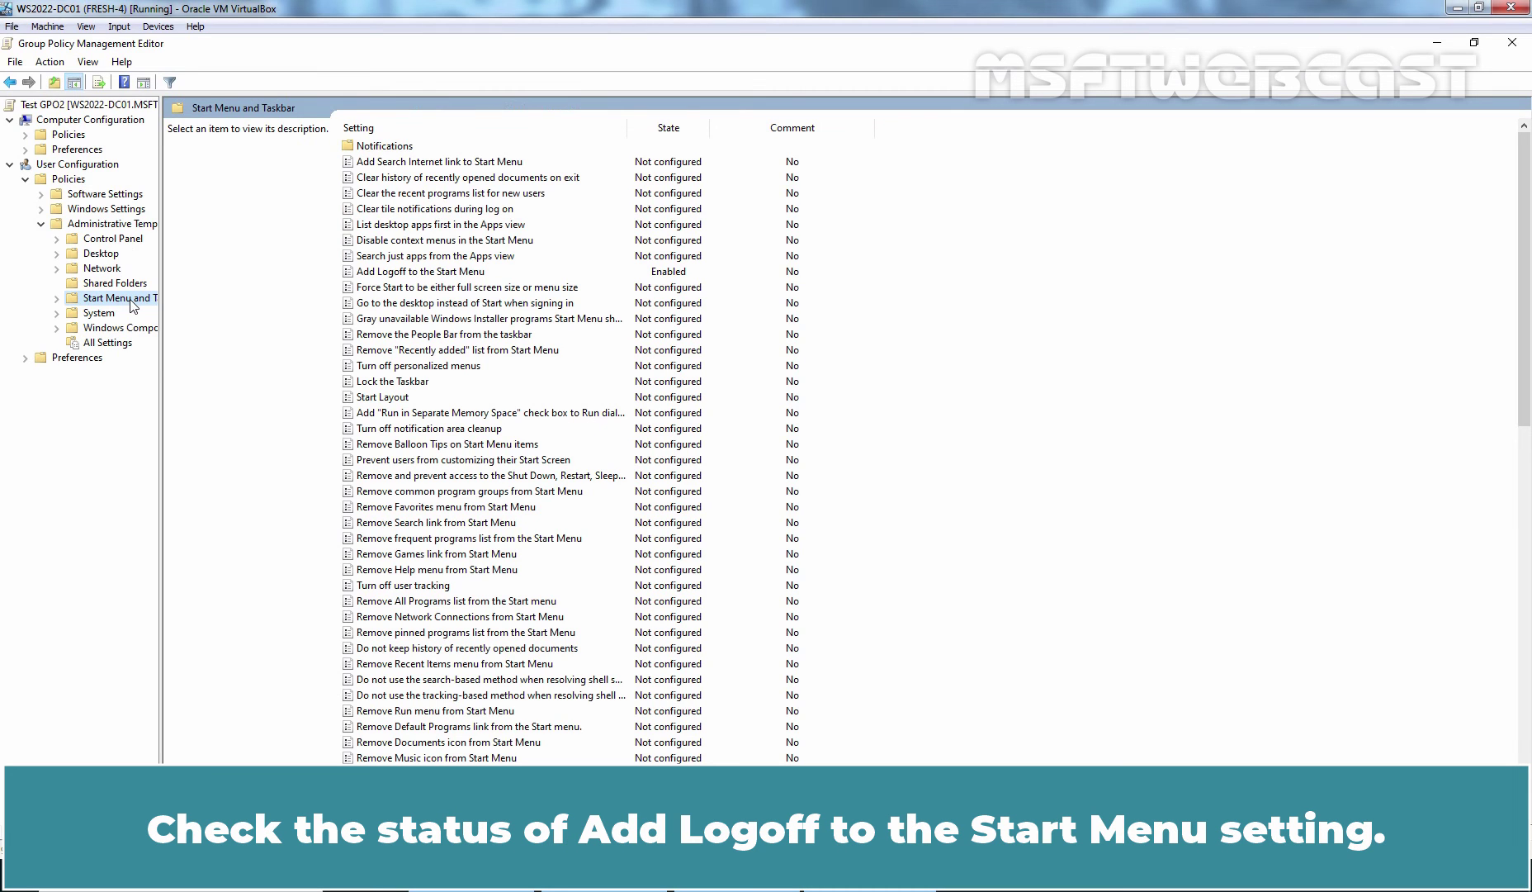
{"action": "double_click", "coordinate": [404, 274]}
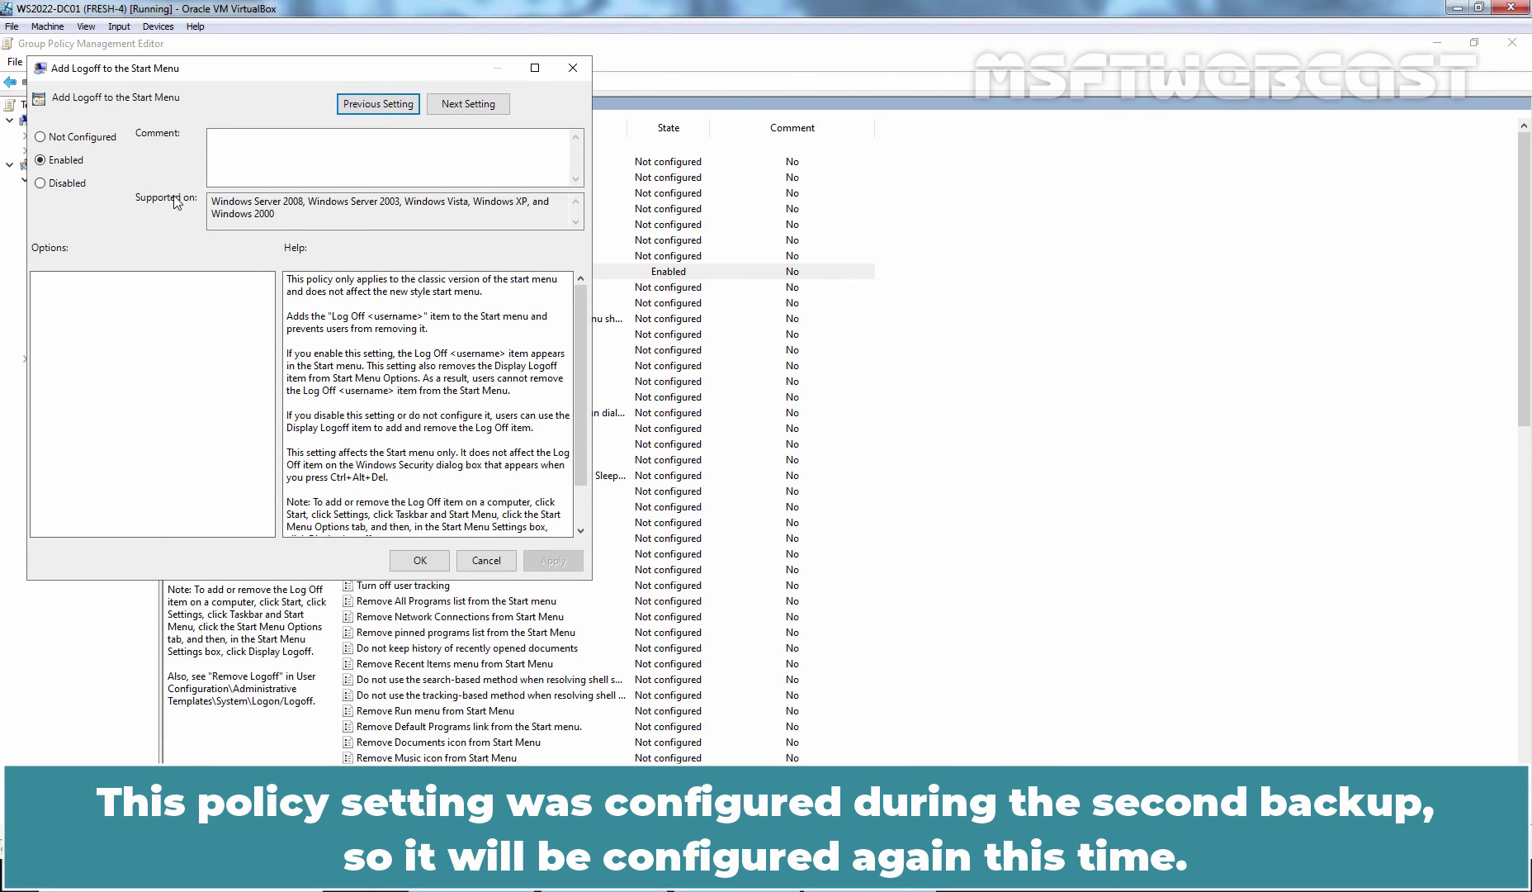
{"action": "left_click", "coordinate": [475, 560]}
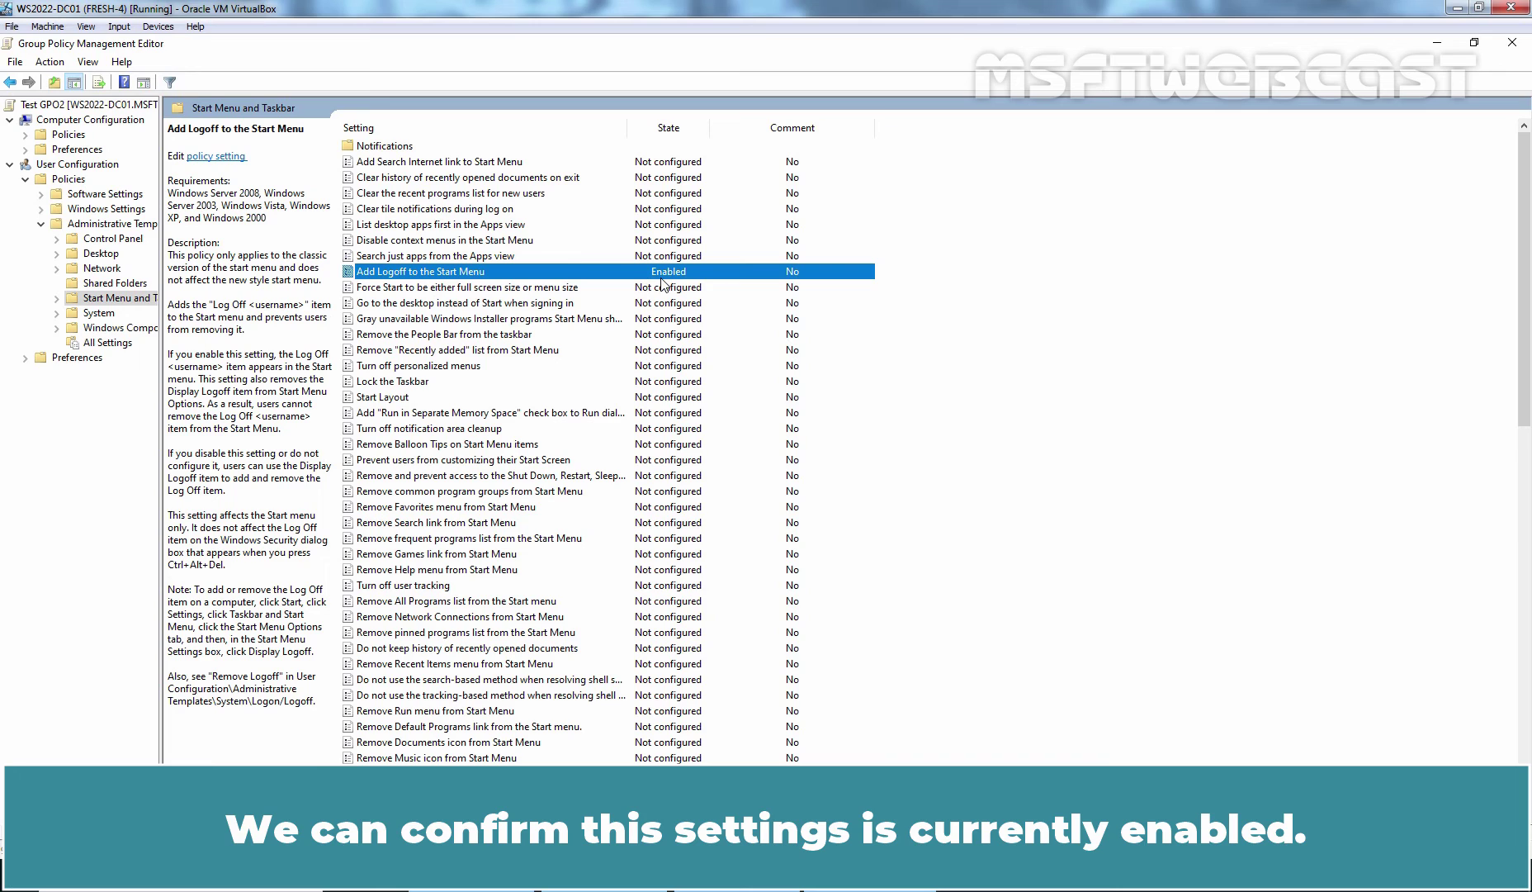
{"action": "left_click", "coordinate": [1512, 42]}
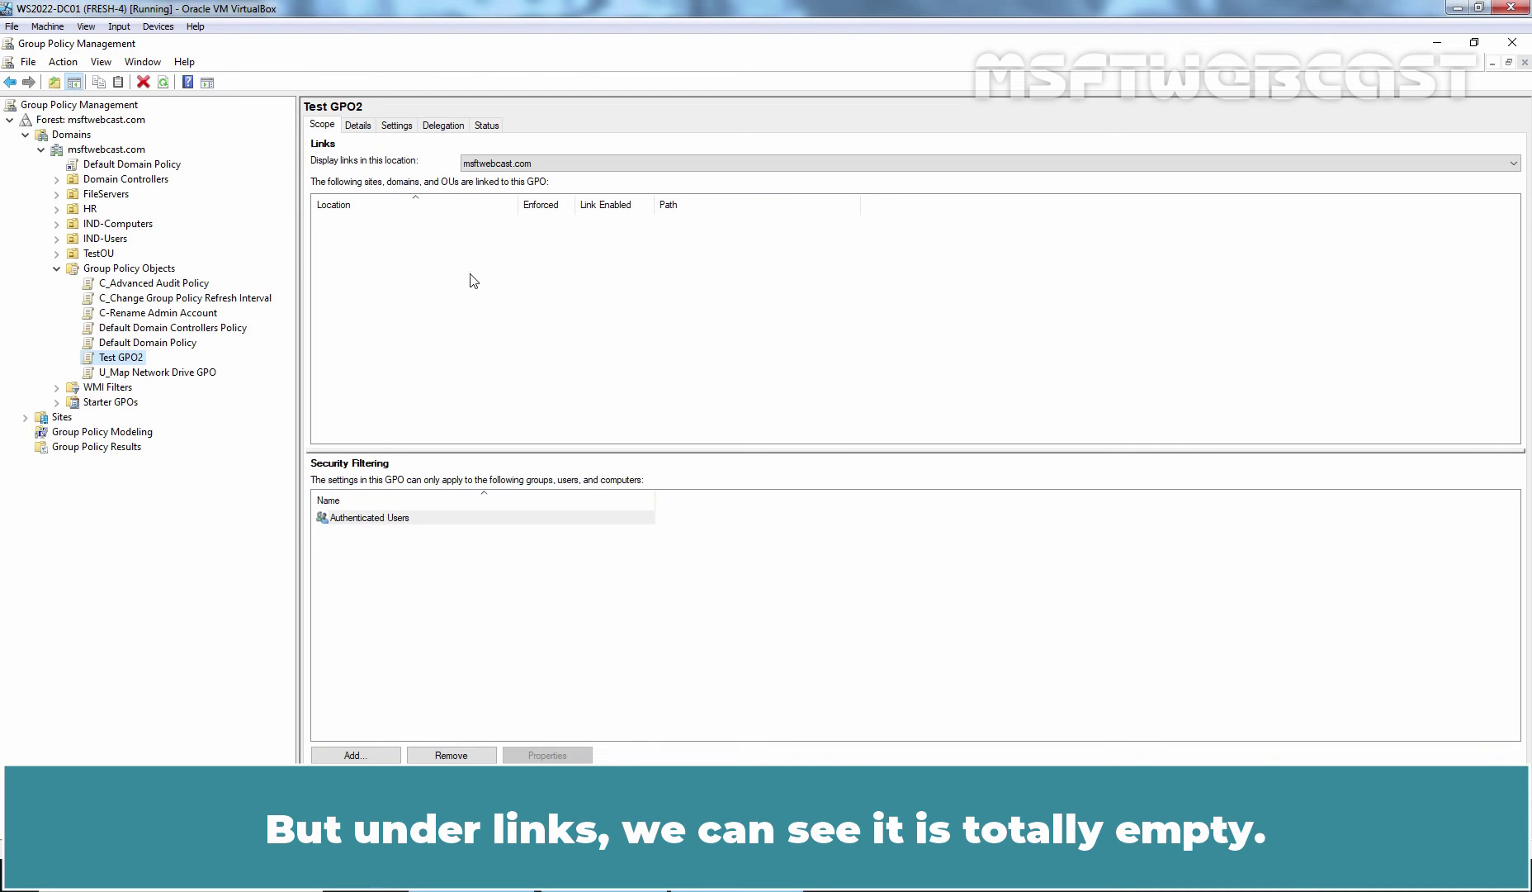
- Check which GPOs are linked to TestOU and open Manage Backups for the Group Policy Objects container
{"action": "left_click", "coordinate": [101, 255]}
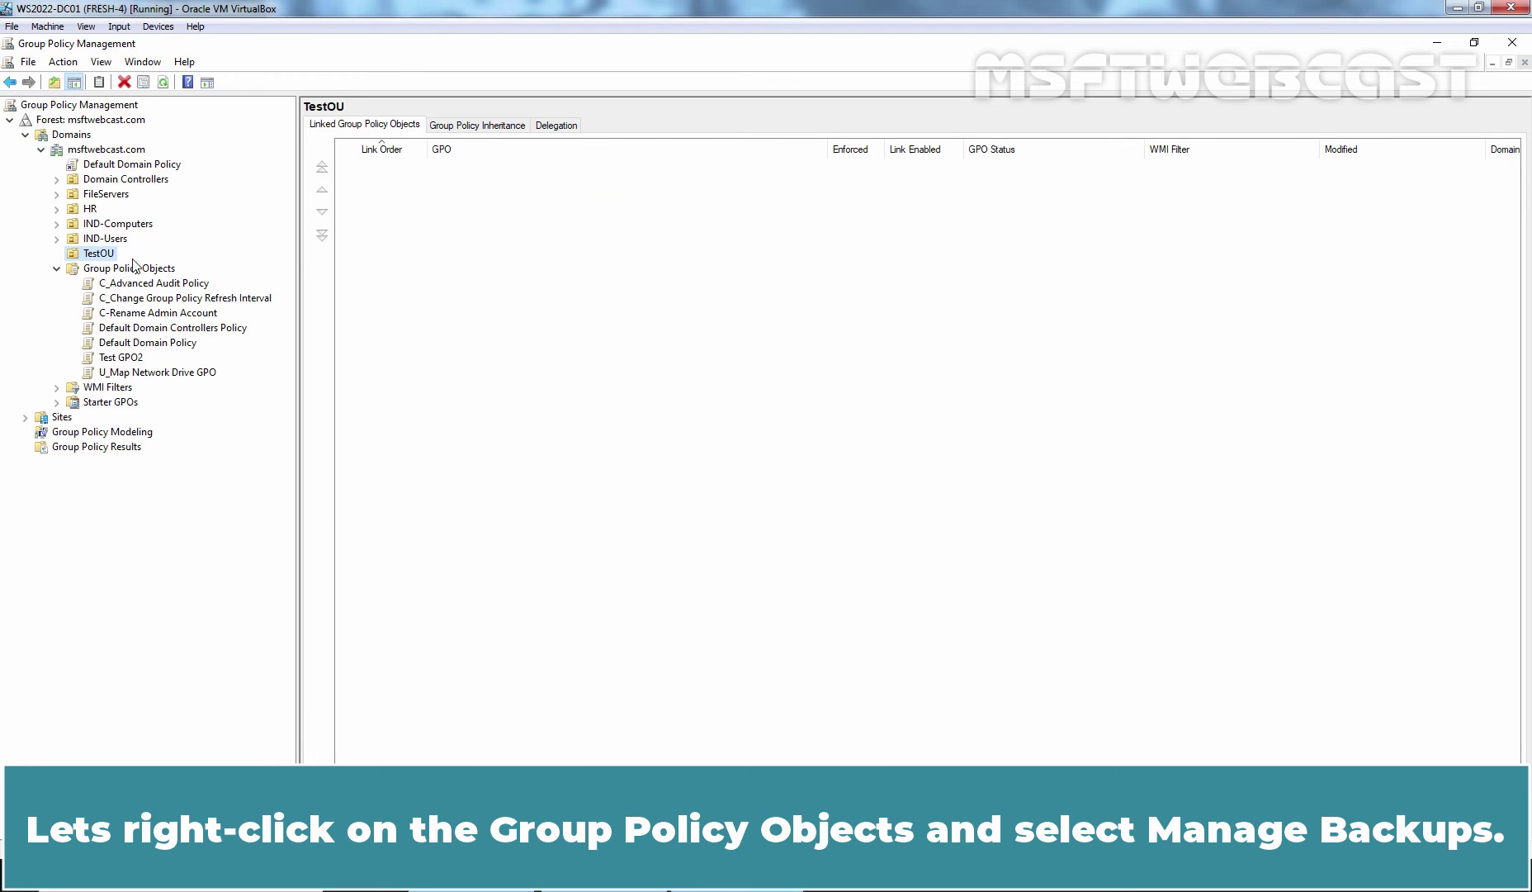
{"action": "left_click", "coordinate": [124, 274]}
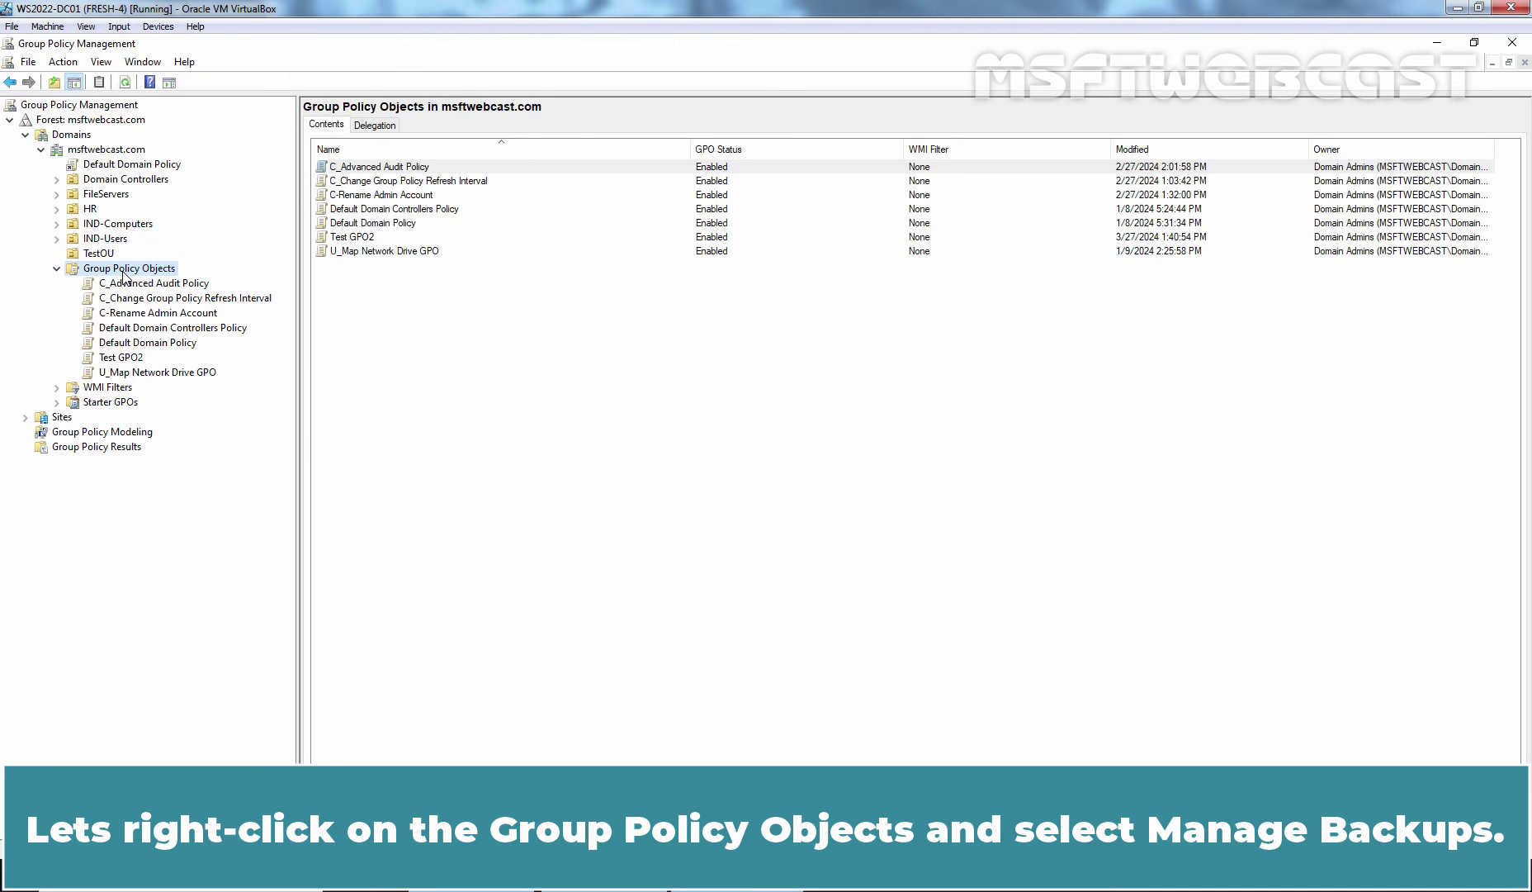
{"action": "right_click", "coordinate": [123, 277]}
{"action": "left_click", "coordinate": [169, 325]}
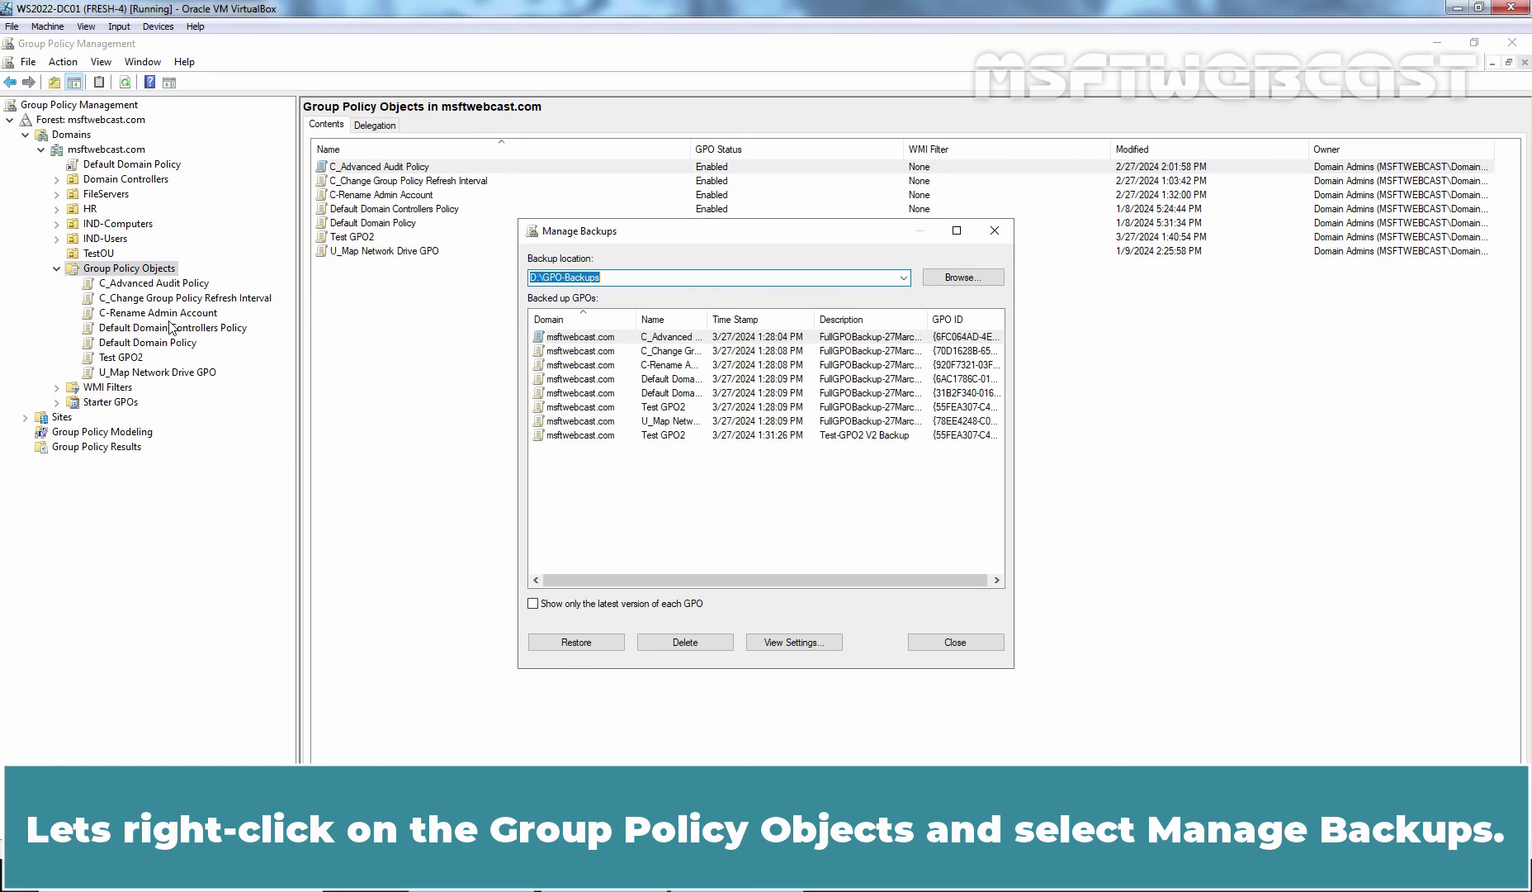
- View the settings report of the "Test-GPO2 V2 Backup", examine its Links section, and close the report and Manage Backups
{"action": "left_click", "coordinate": [602, 435]}
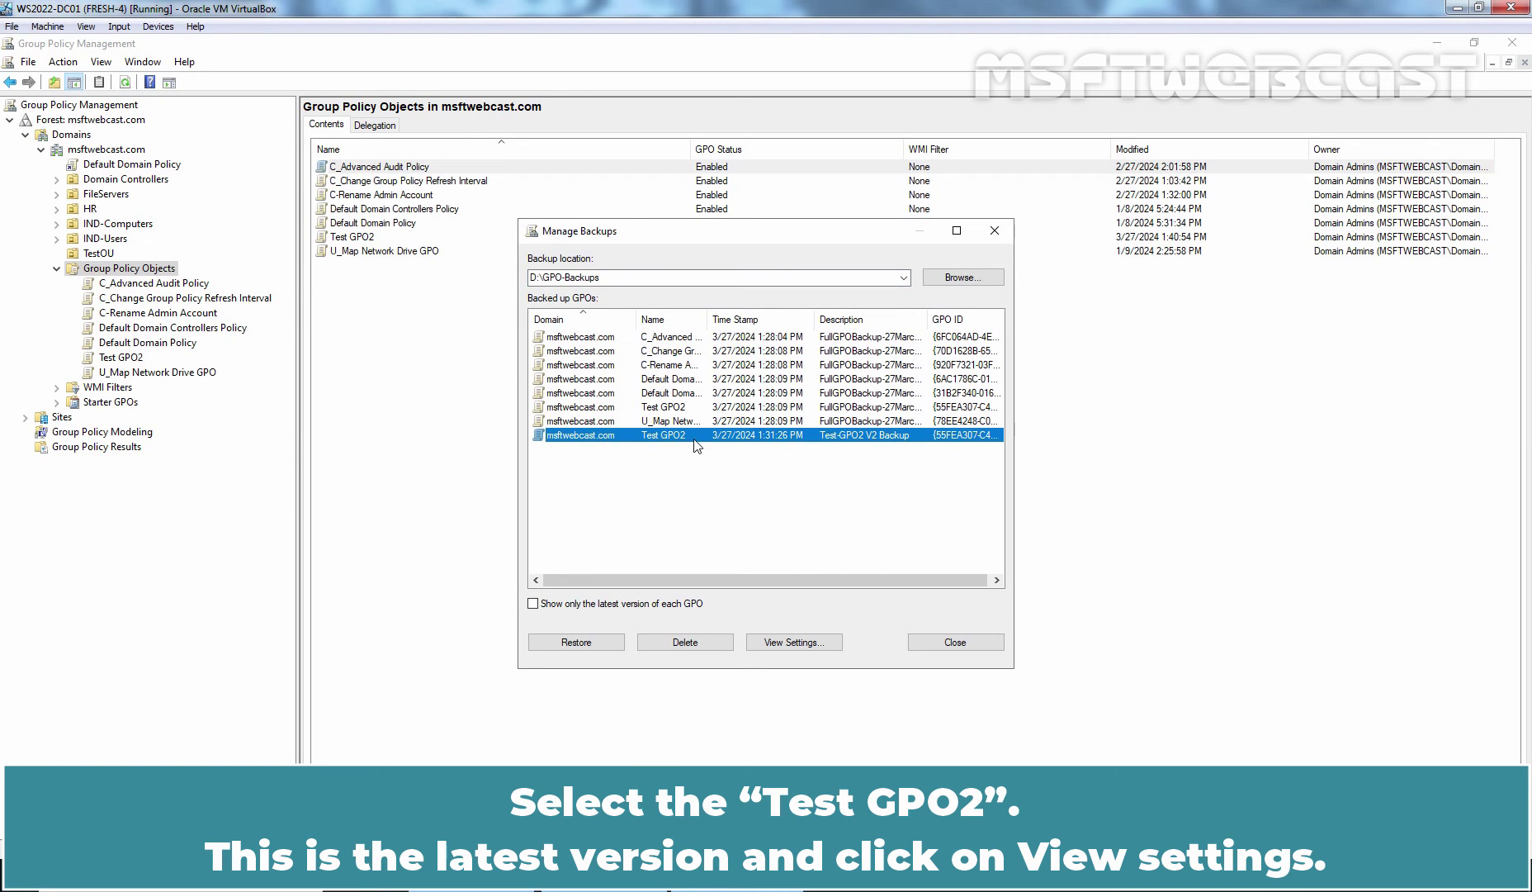
{"action": "left_click", "coordinate": [792, 643]}
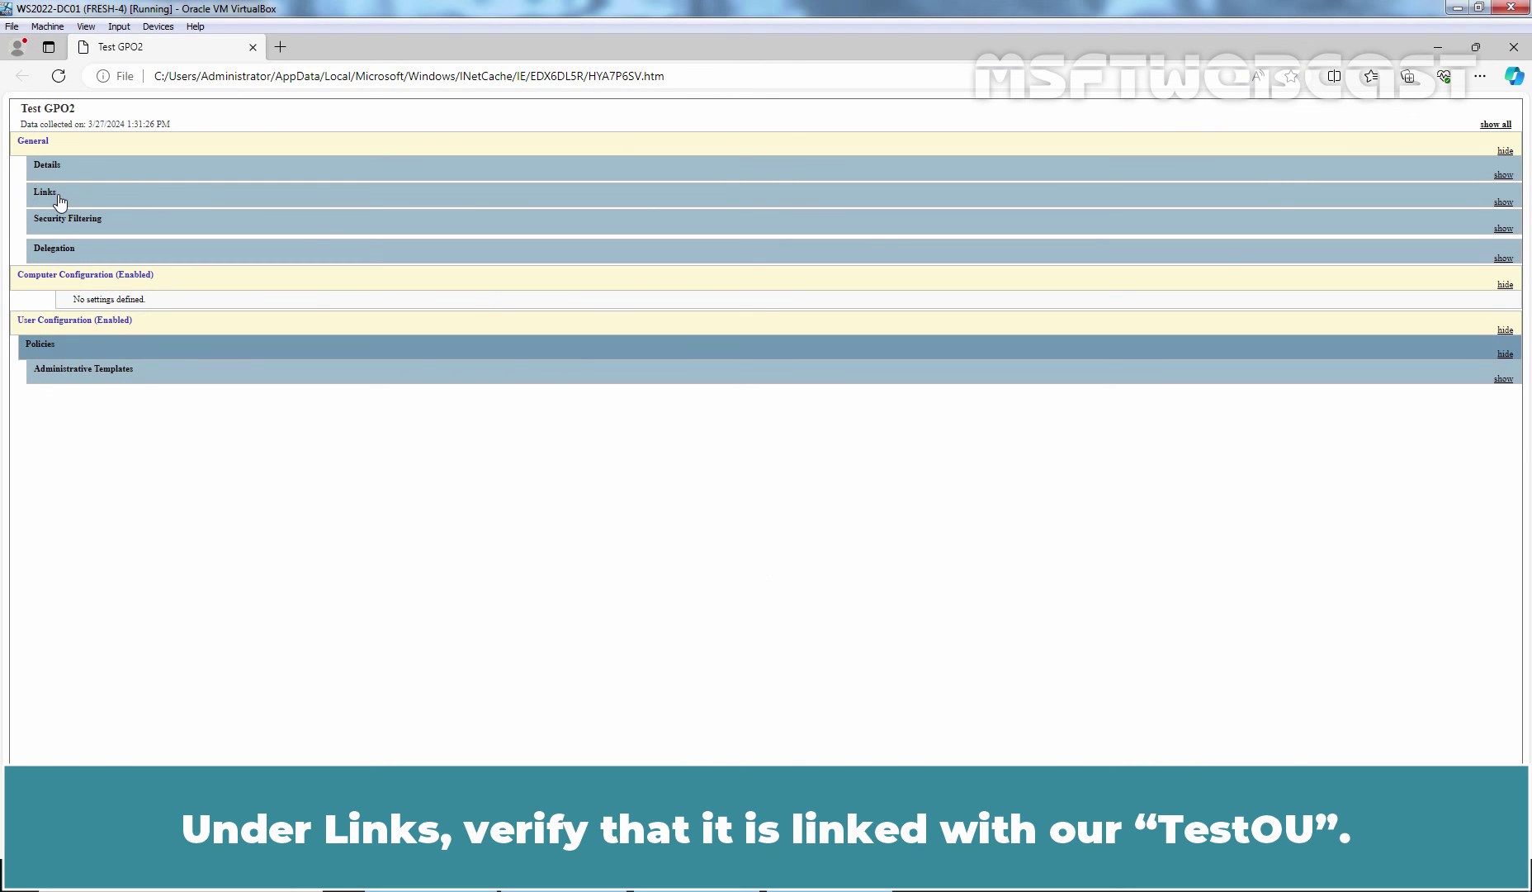
{"action": "left_click", "coordinate": [60, 199]}
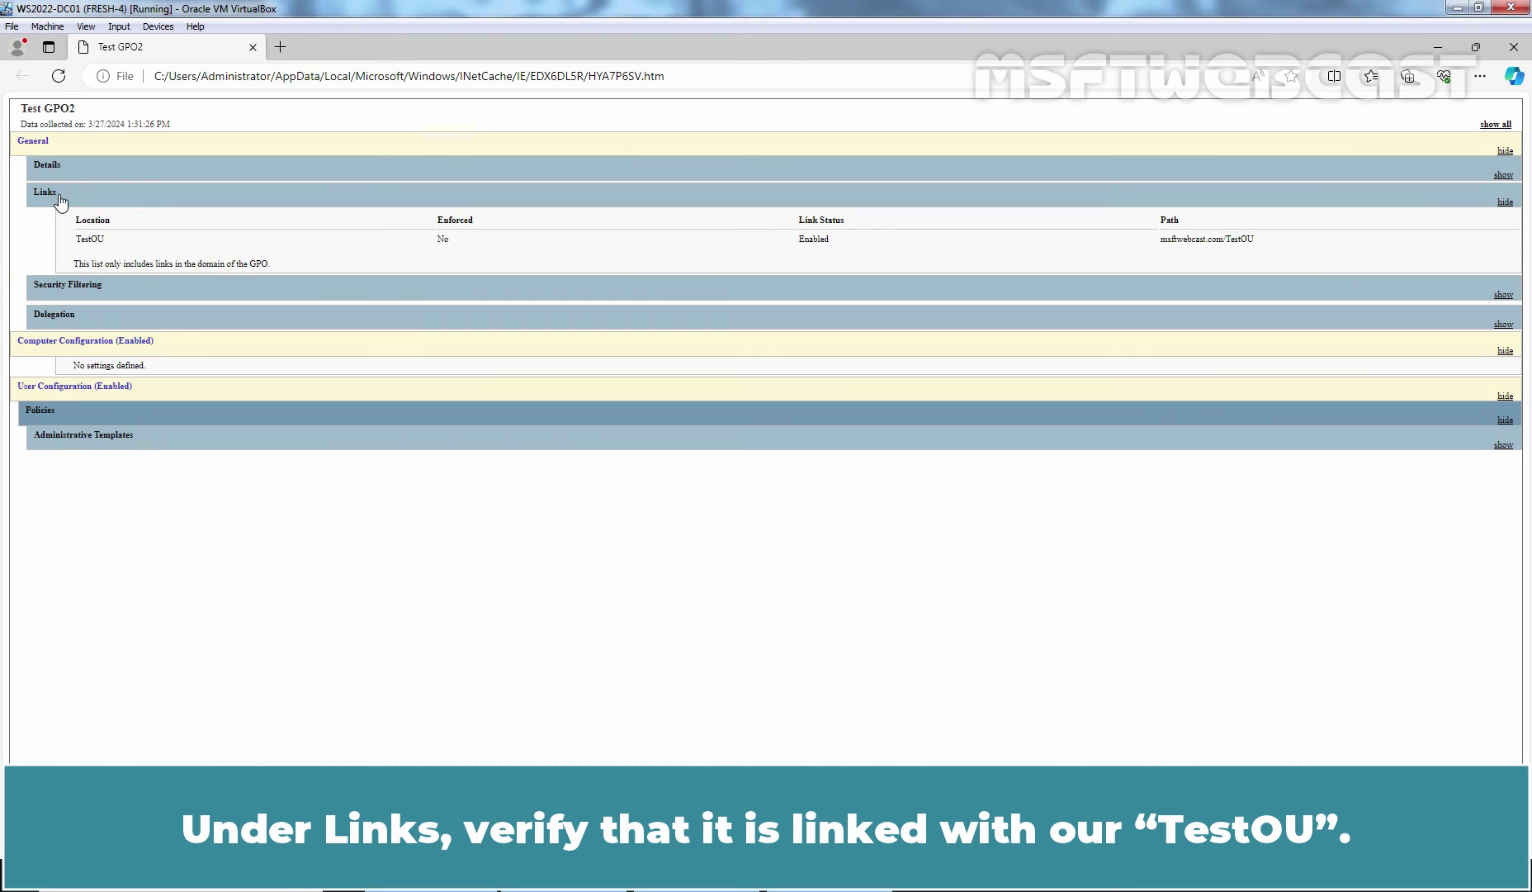
{"action": "double_click", "coordinate": [83, 239]}
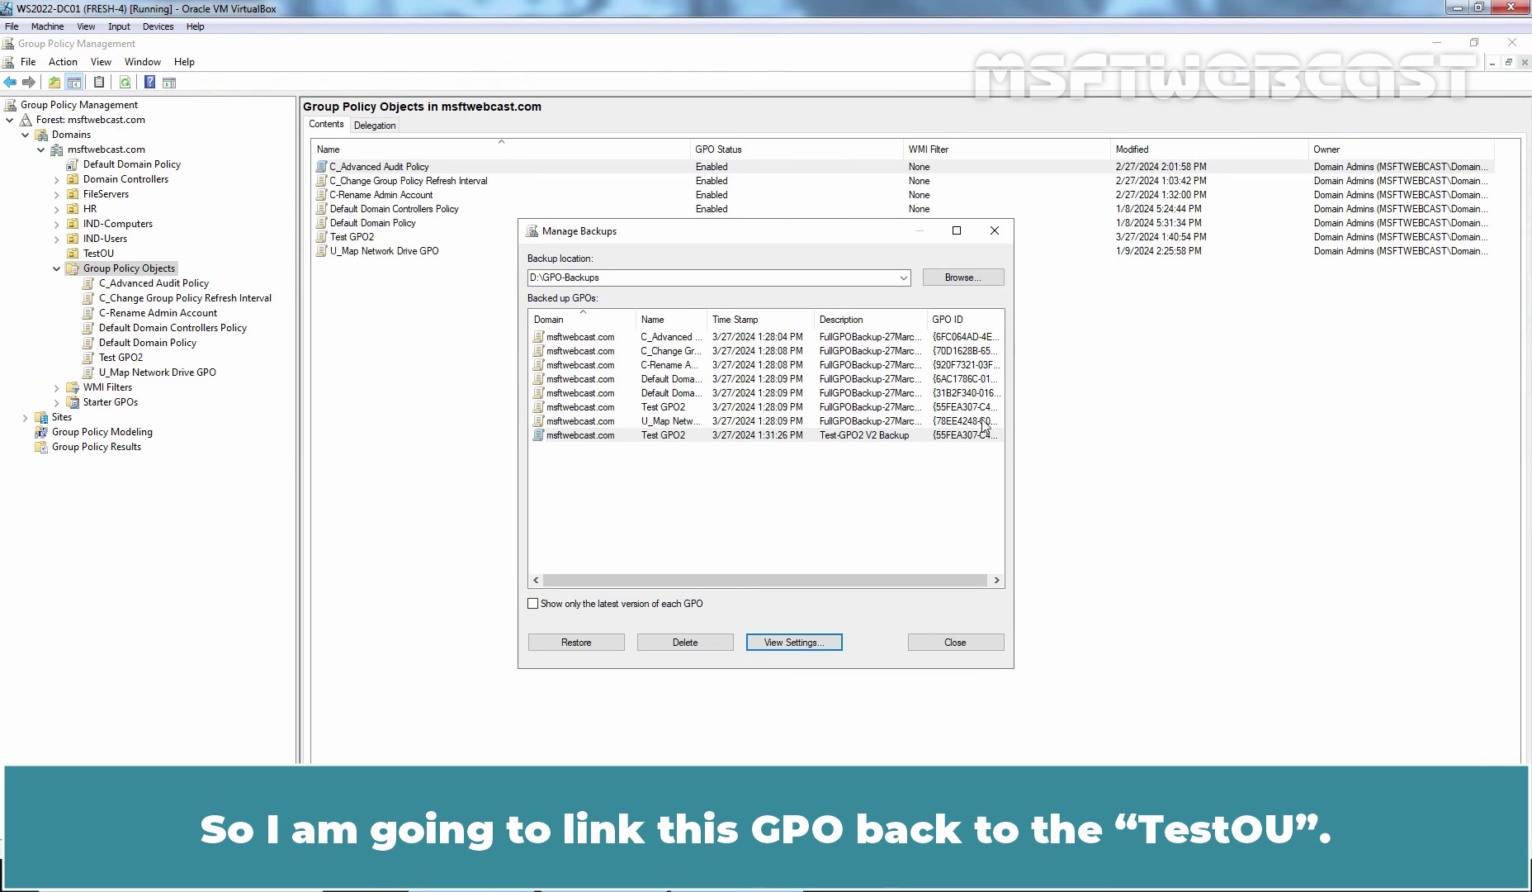
{"action": "left_click", "coordinate": [947, 648]}
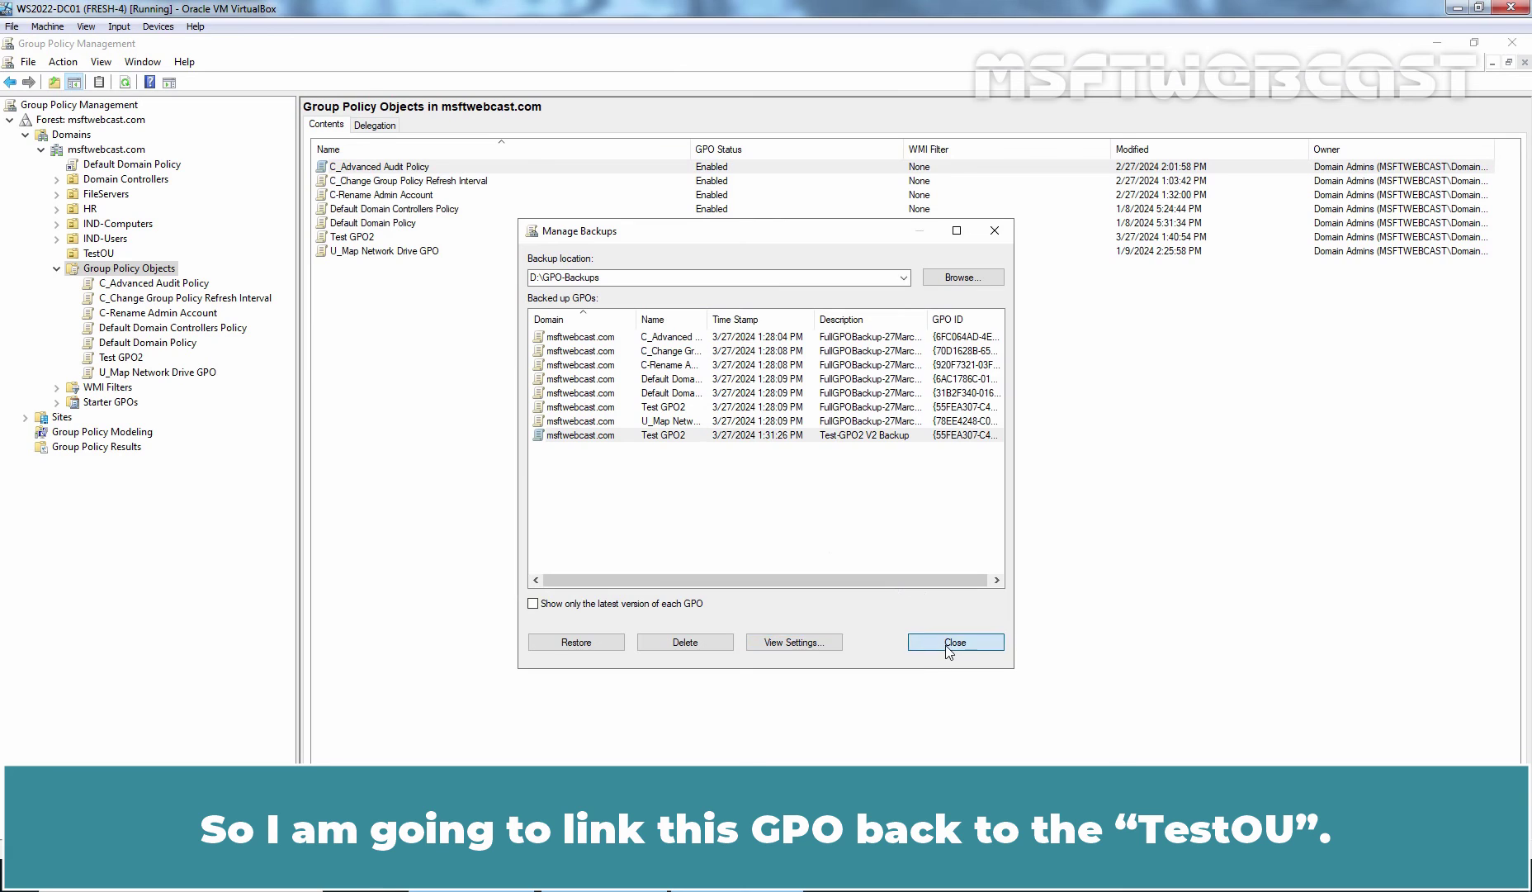
- Link the existing Test GPO2 to the TestOU organizational unit
{"action": "left_click", "coordinate": [100, 253]}
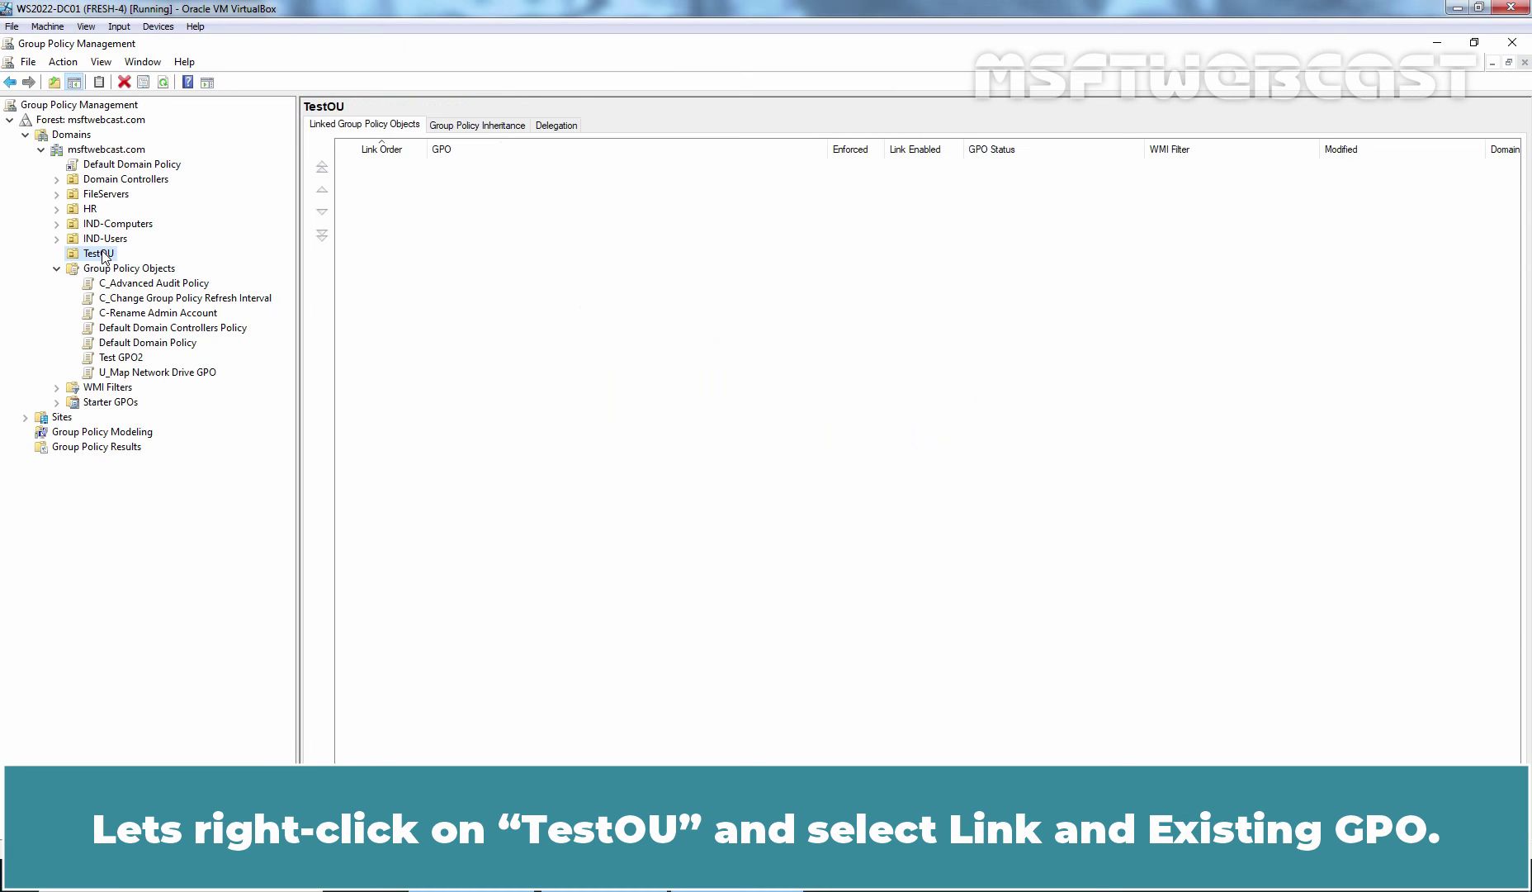
{"action": "right_click", "coordinate": [104, 257]}
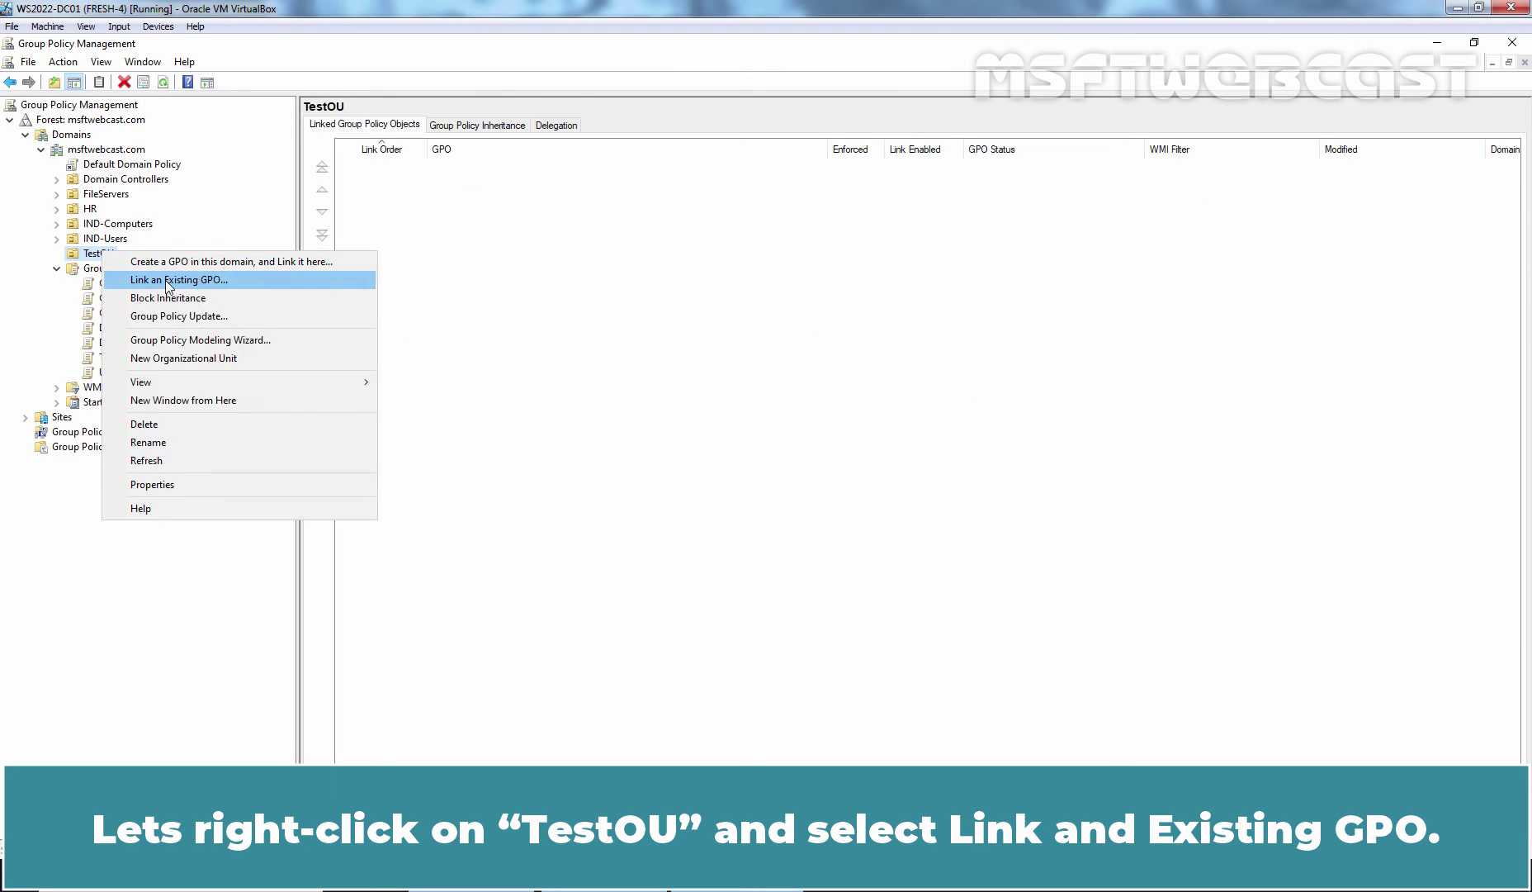
{"action": "left_click", "coordinate": [247, 280]}
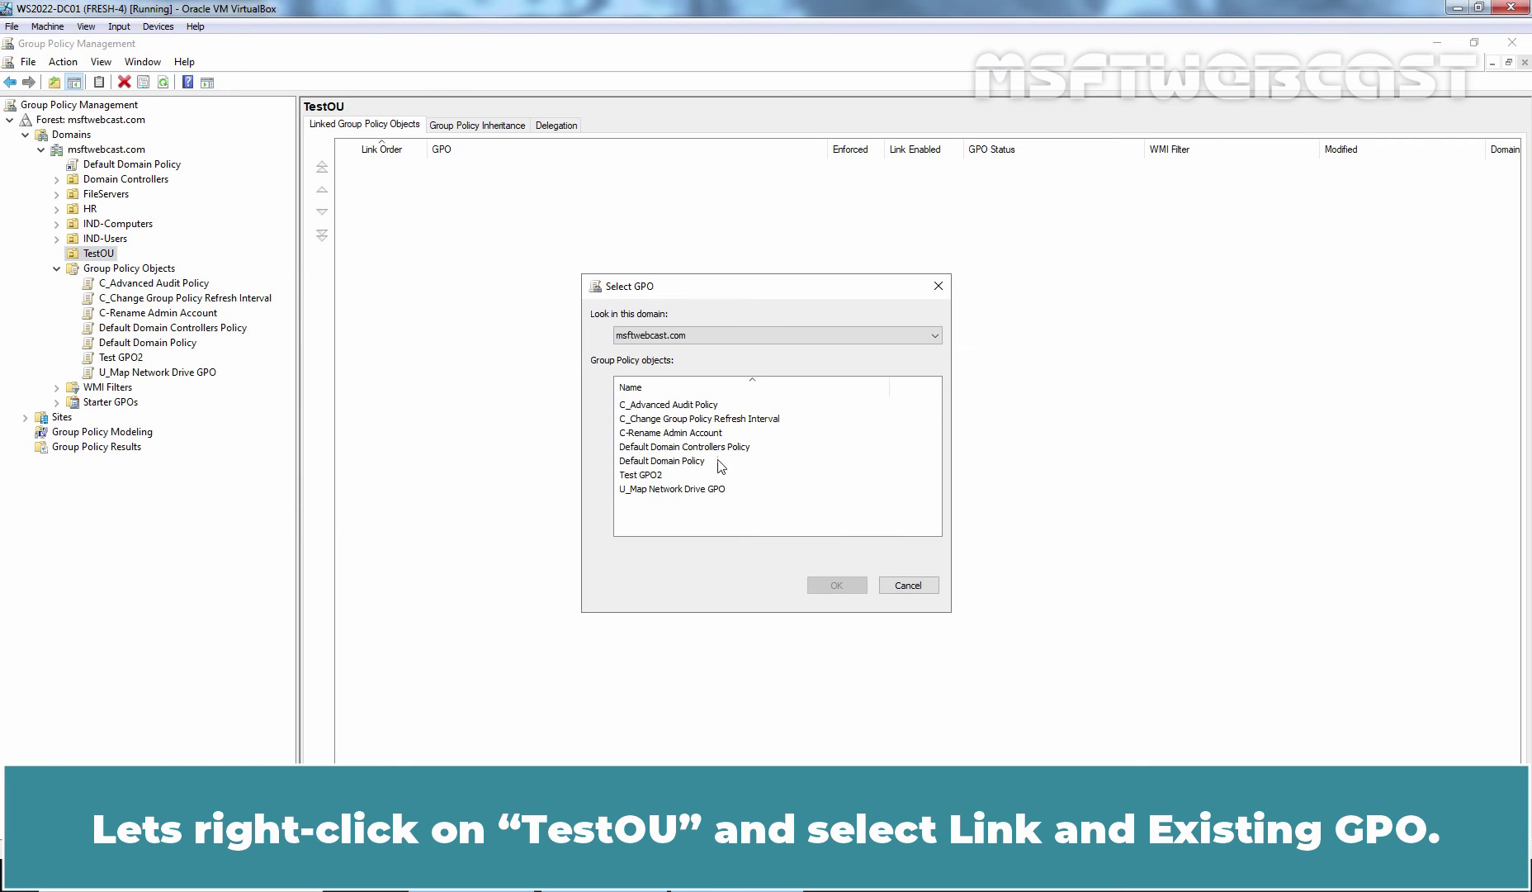
{"action": "left_click", "coordinate": [661, 475]}
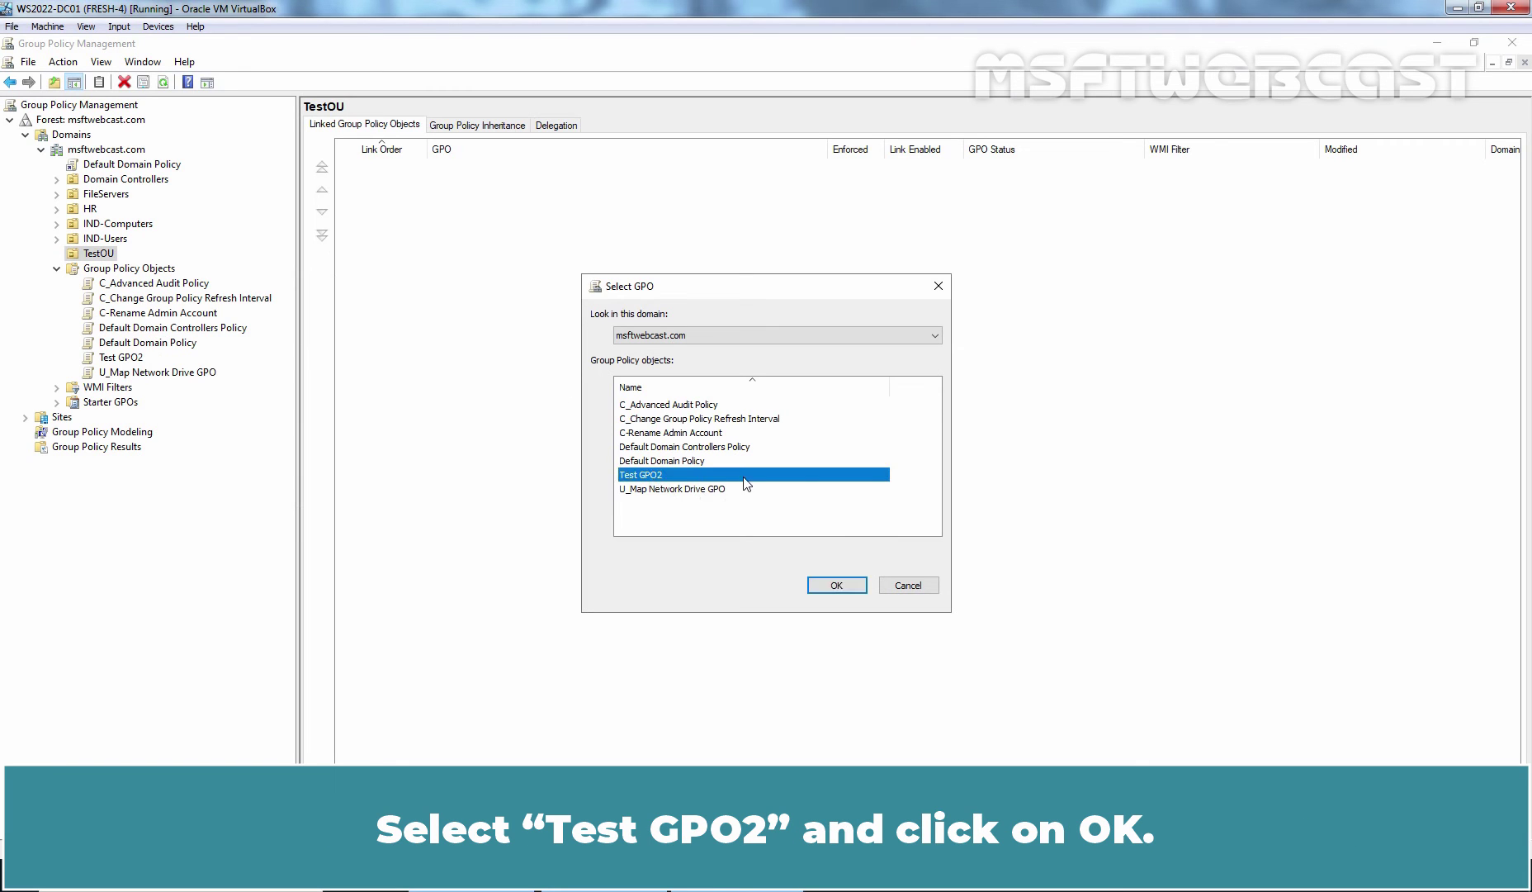
{"action": "left_click", "coordinate": [836, 585]}
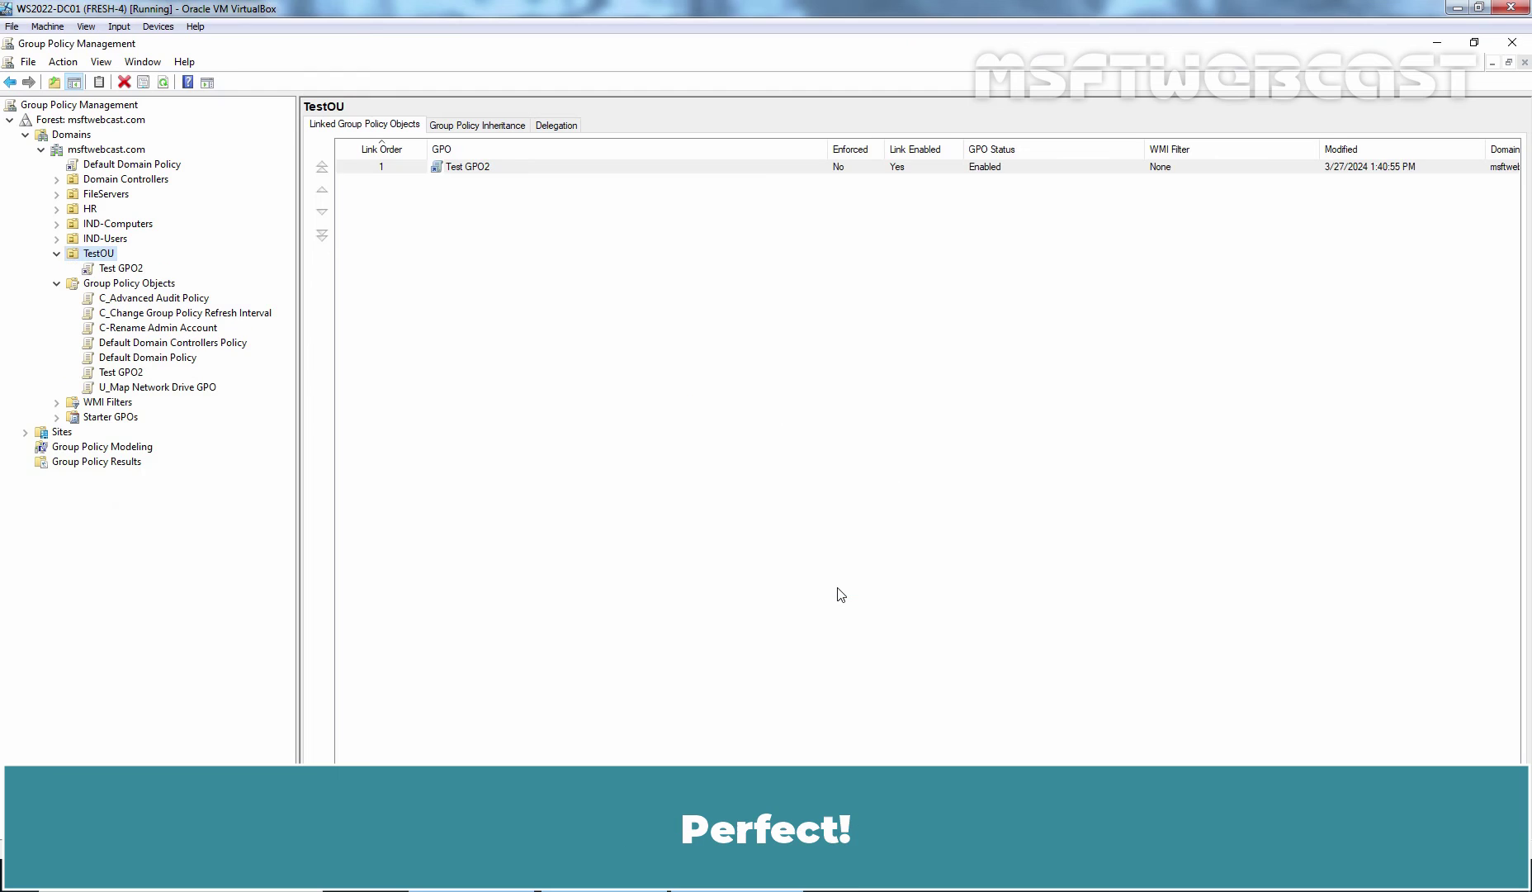